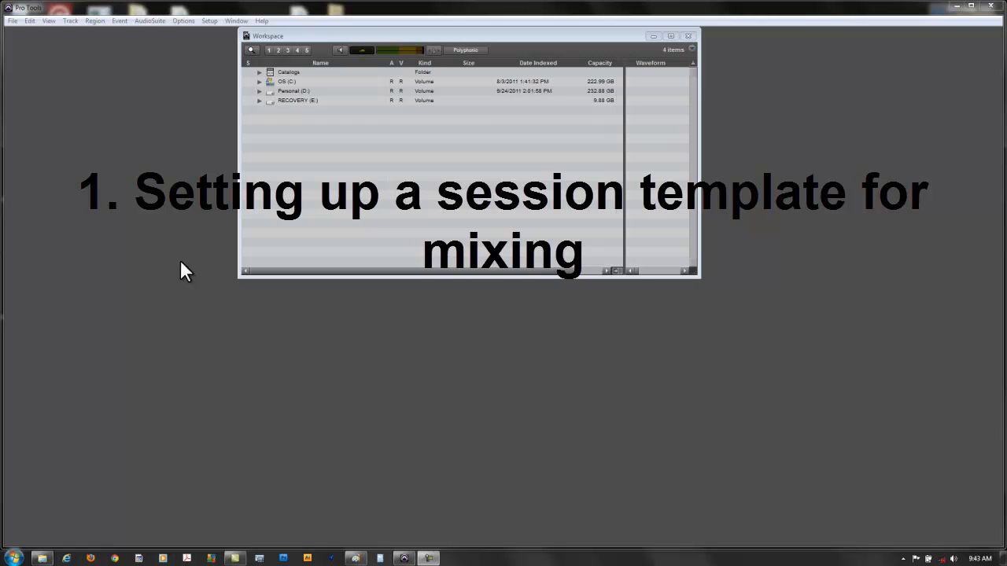
- Start a new blank session in BWF (.WAV), 24 Bit, 96 kHz, with the I/O settings set to Stereo Mix
click(11, 22)
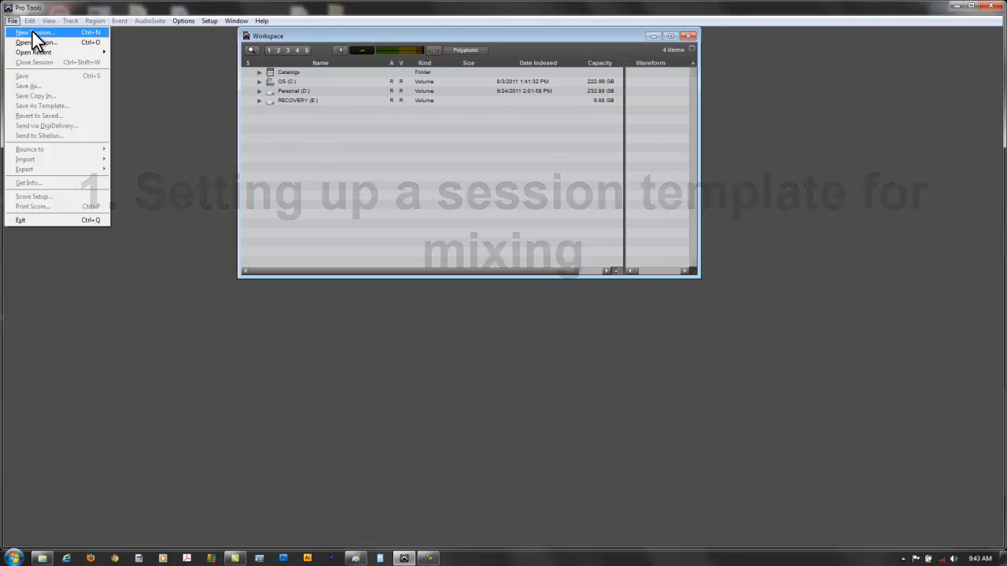
click(32, 32)
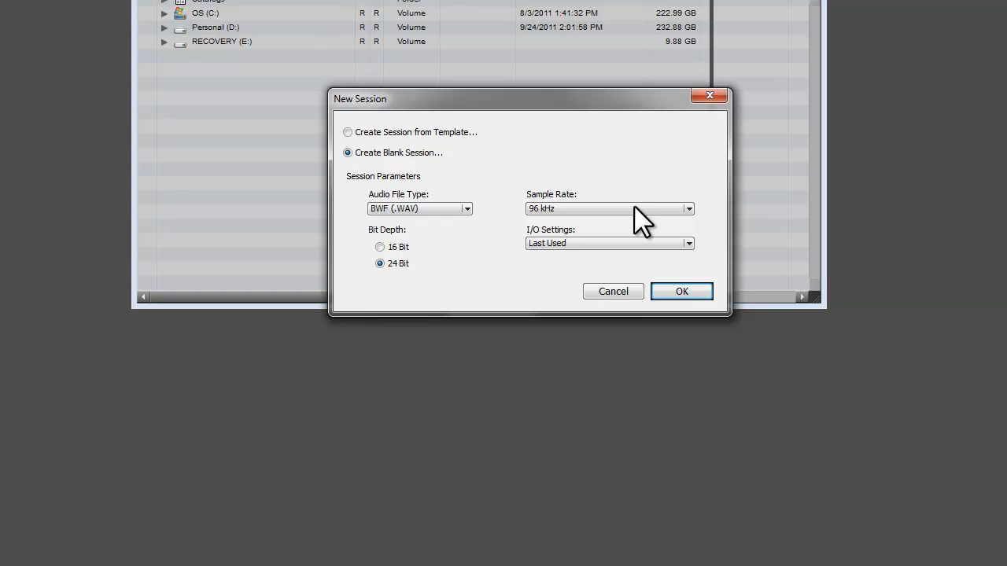
click(689, 243)
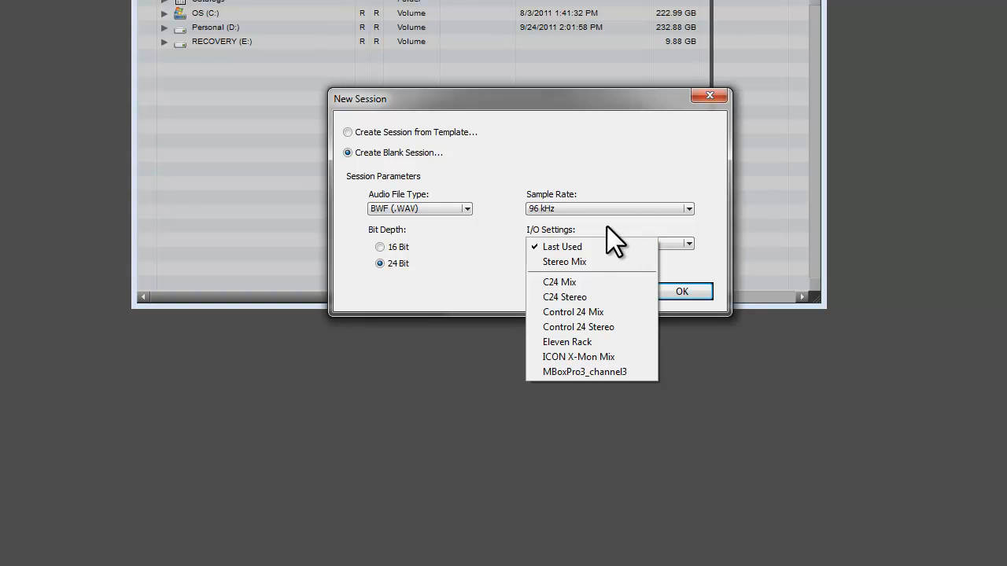
click(592, 267)
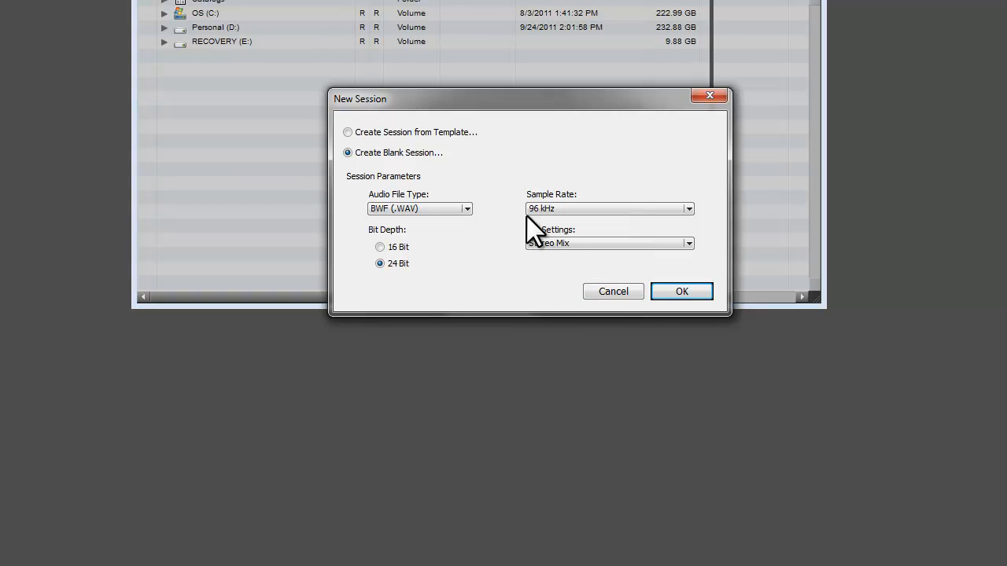
click(680, 292)
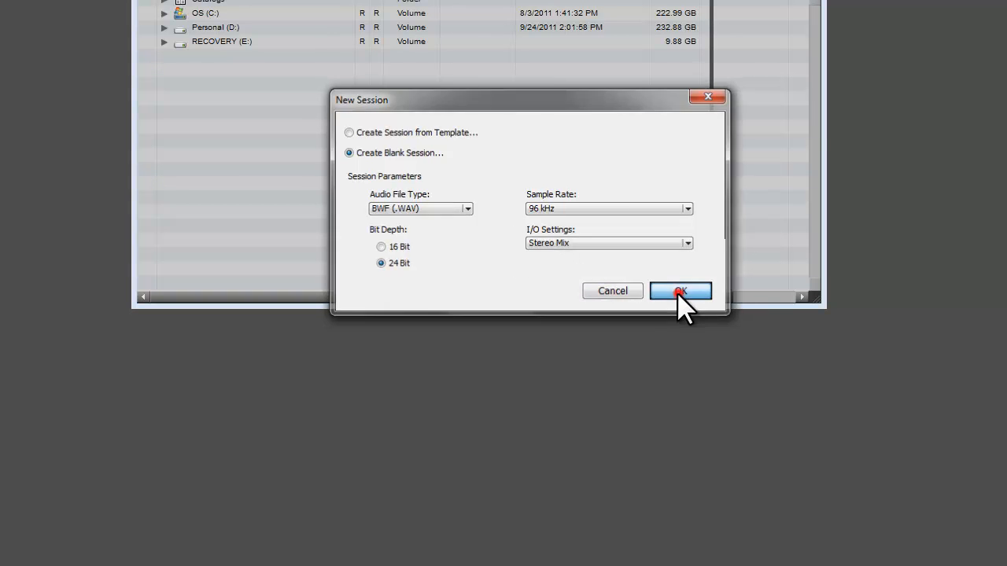
- Save the new session as "Session Template" in the PT Recordings folder
click(632, 188)
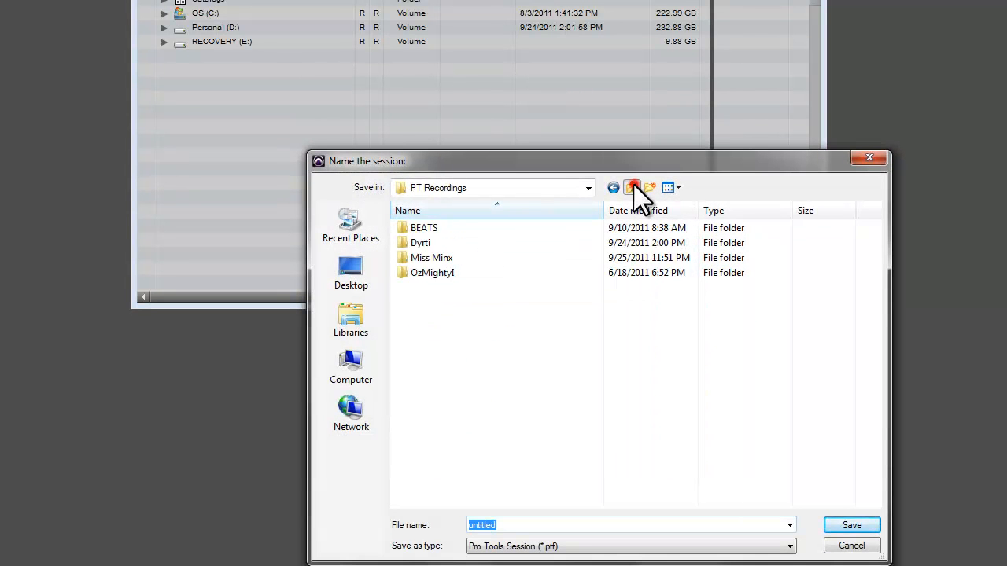
double_click(437, 257)
click(496, 525)
double_click(553, 528)
text(Session Template)
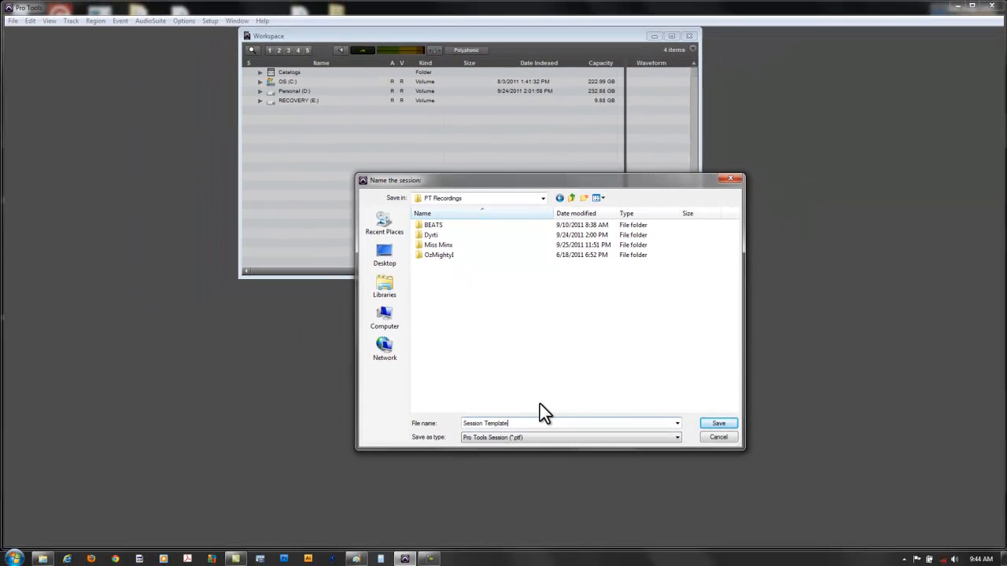
click(722, 424)
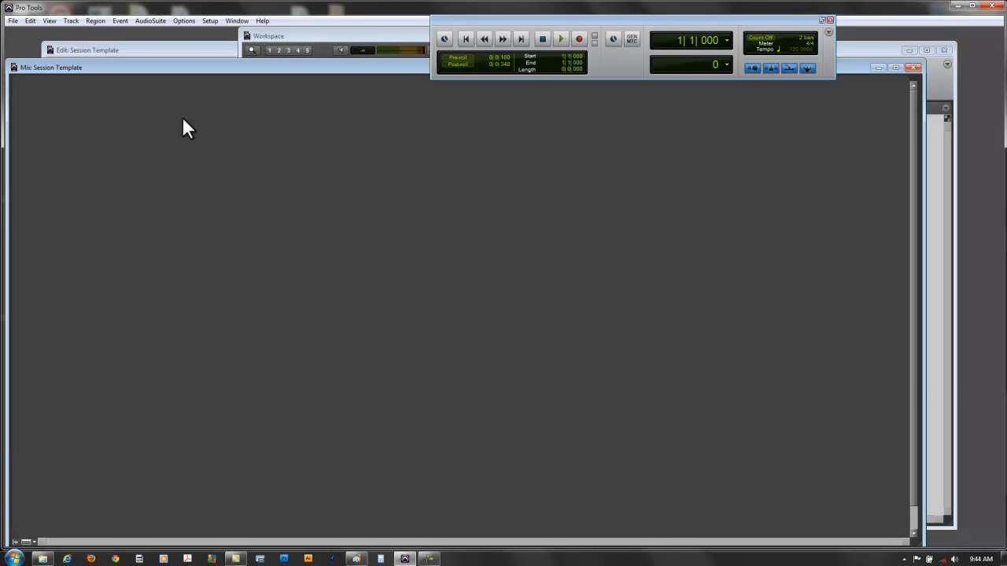
- Widen the Mix window slightly and move the Transport window aside, away from the other windows' title bars
click(188, 45)
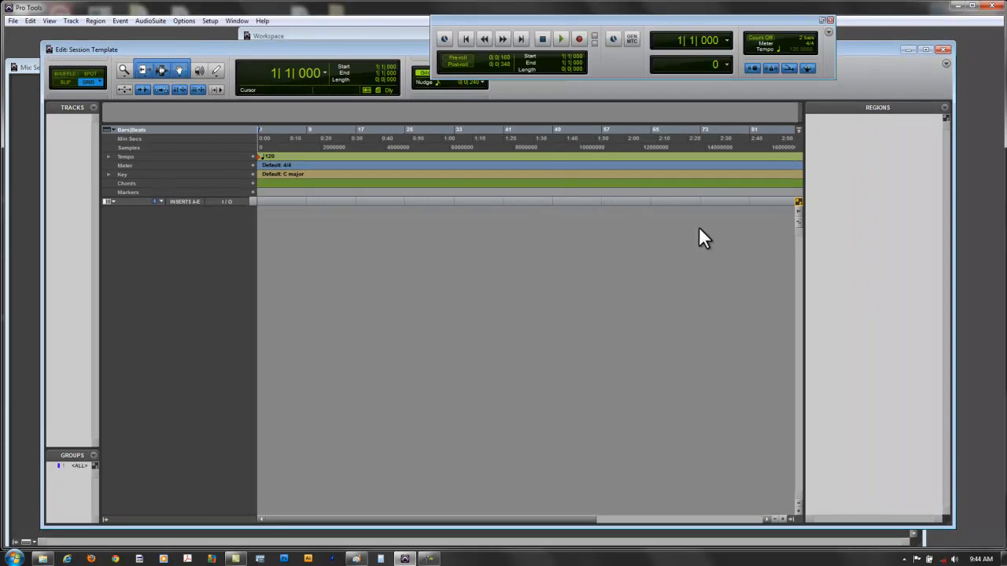
drag(916, 541, 966, 541)
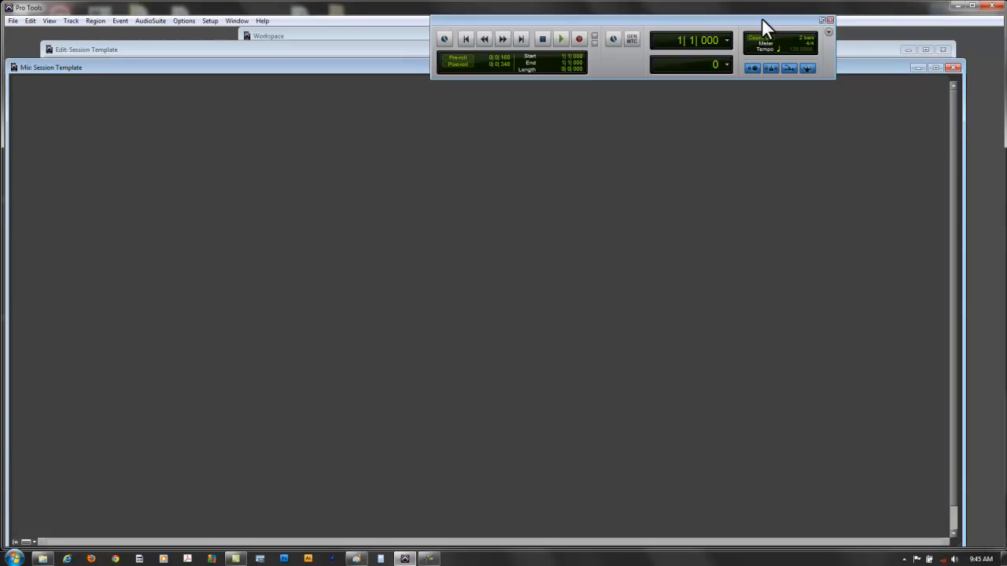
drag(762, 17, 847, 19)
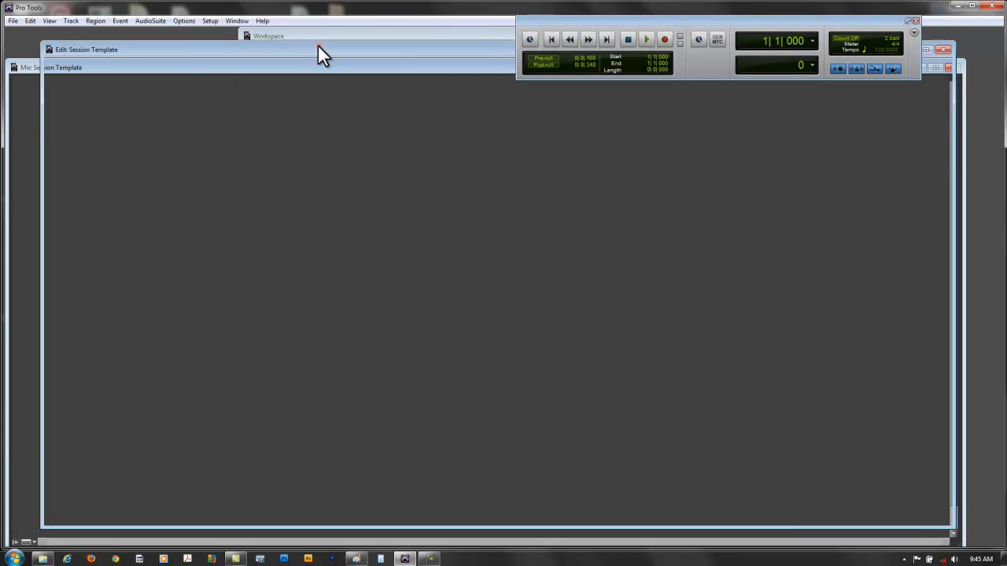
- Review the Edit, Workspace, Mix and Transport windows by bringing each one to the front in turn
click(317, 48)
click(327, 37)
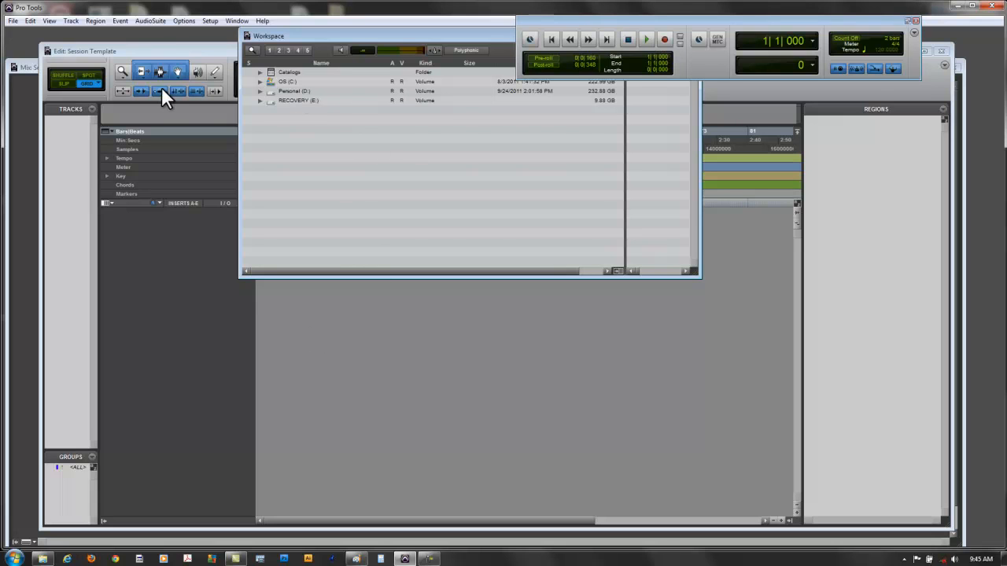
click(173, 49)
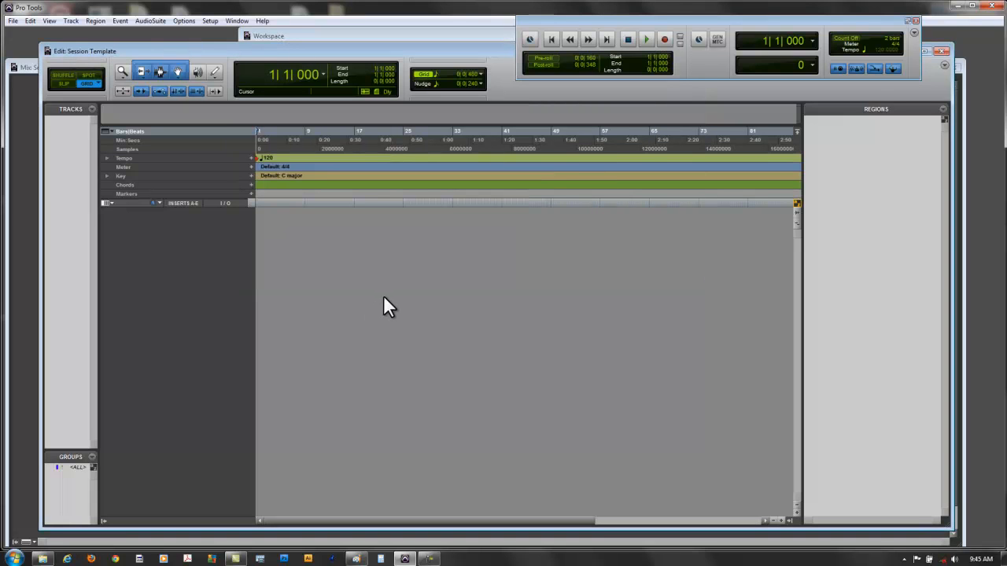
click(28, 68)
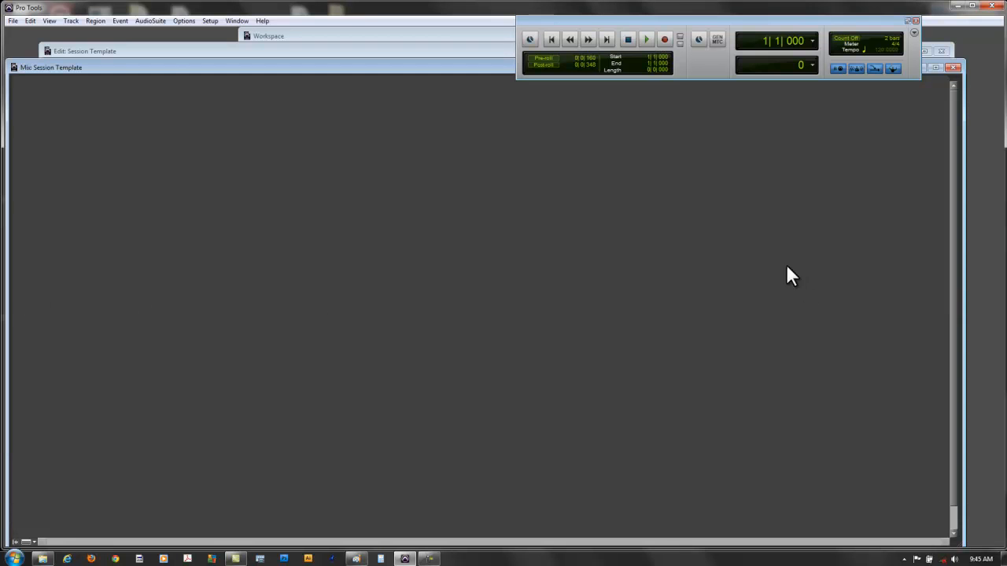
click(158, 50)
click(335, 36)
click(161, 49)
click(33, 68)
click(124, 53)
click(248, 39)
click(656, 20)
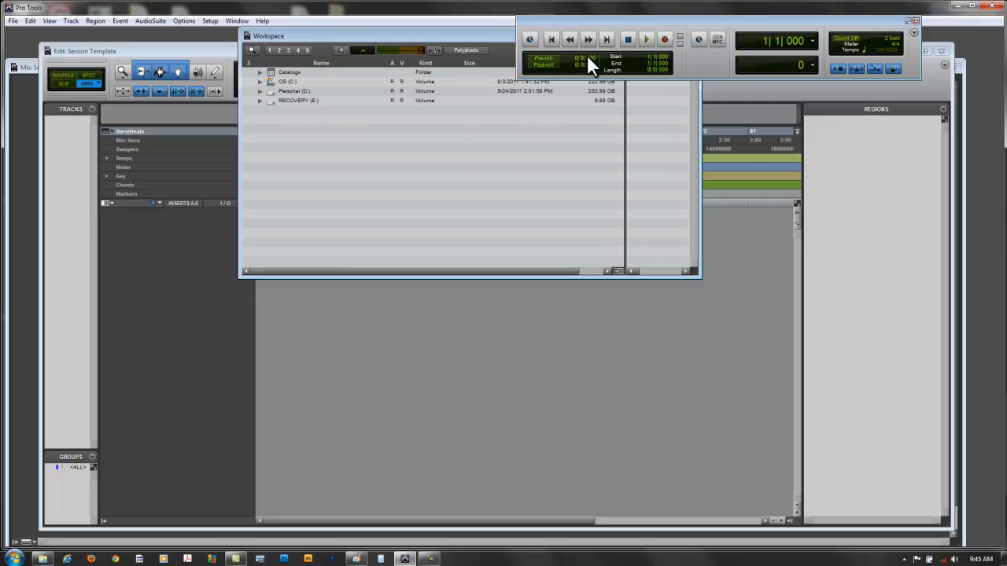
- Start adding new tracks from the Mix window and specify one stereo audio track in ticks
click(28, 68)
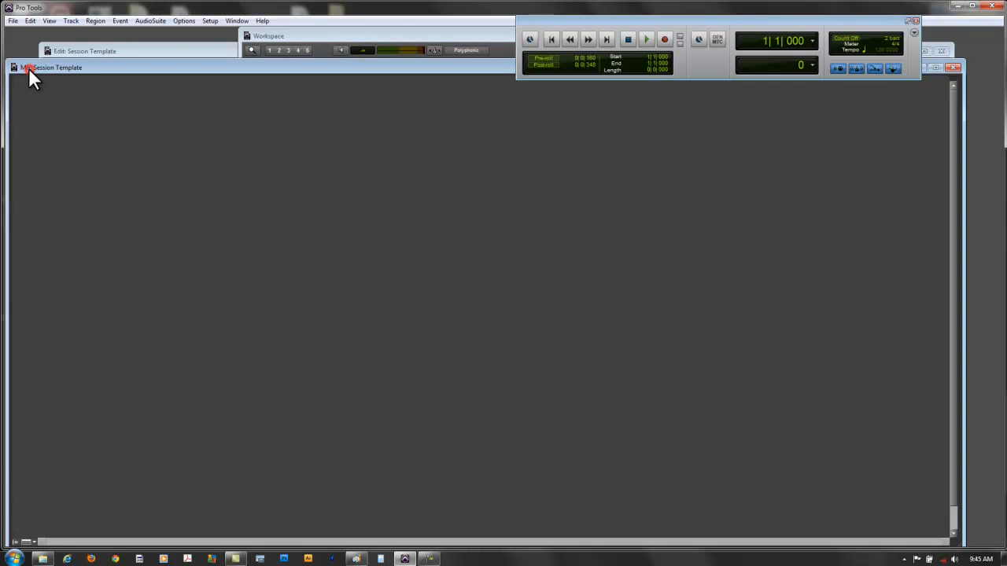
click(68, 23)
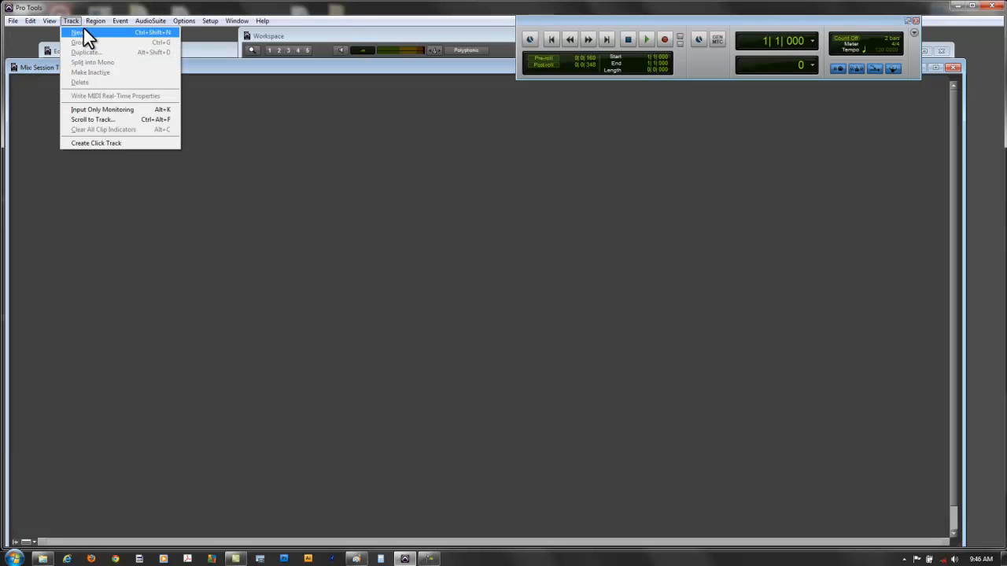
click(83, 32)
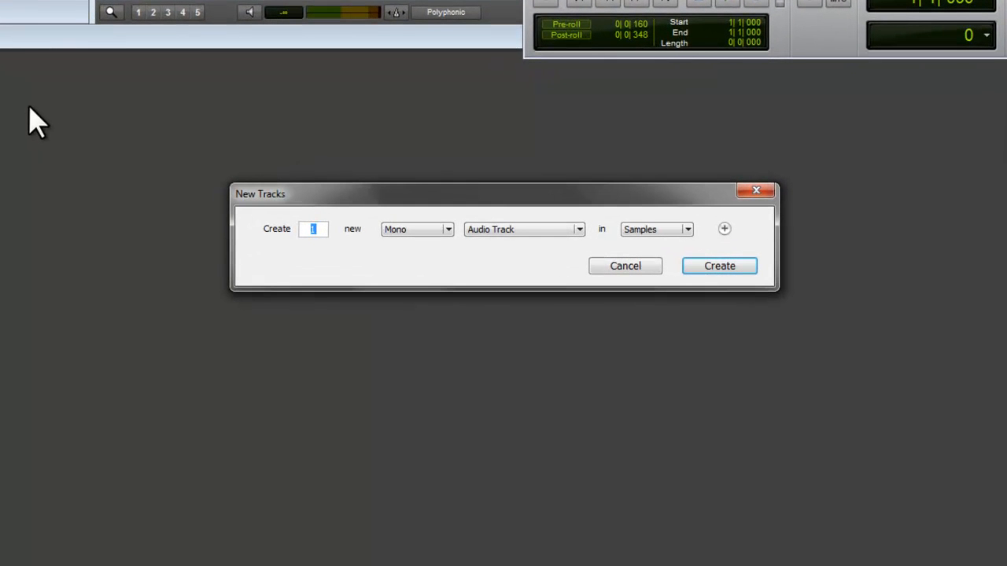
click(407, 228)
click(412, 246)
click(539, 229)
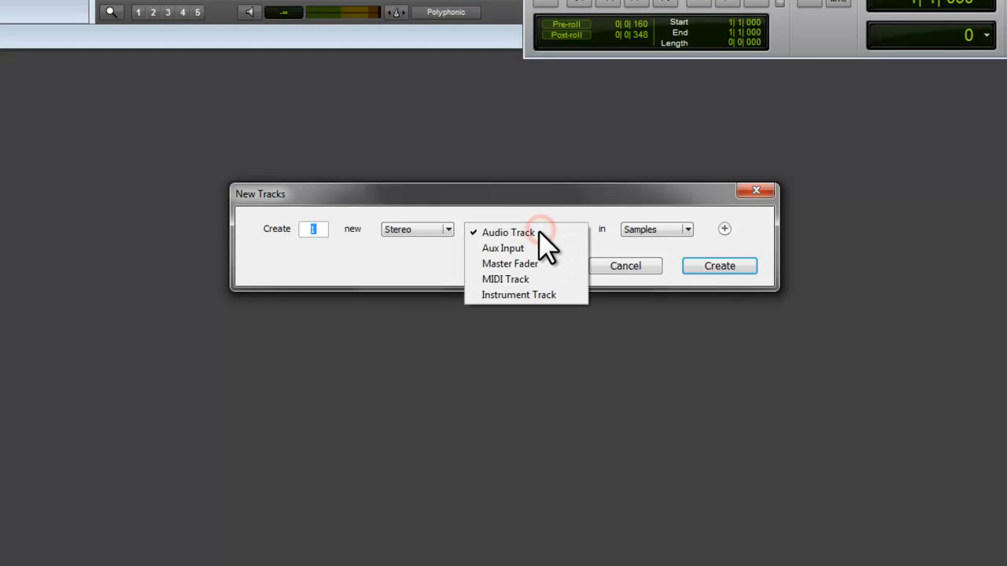
click(539, 232)
click(667, 229)
click(667, 243)
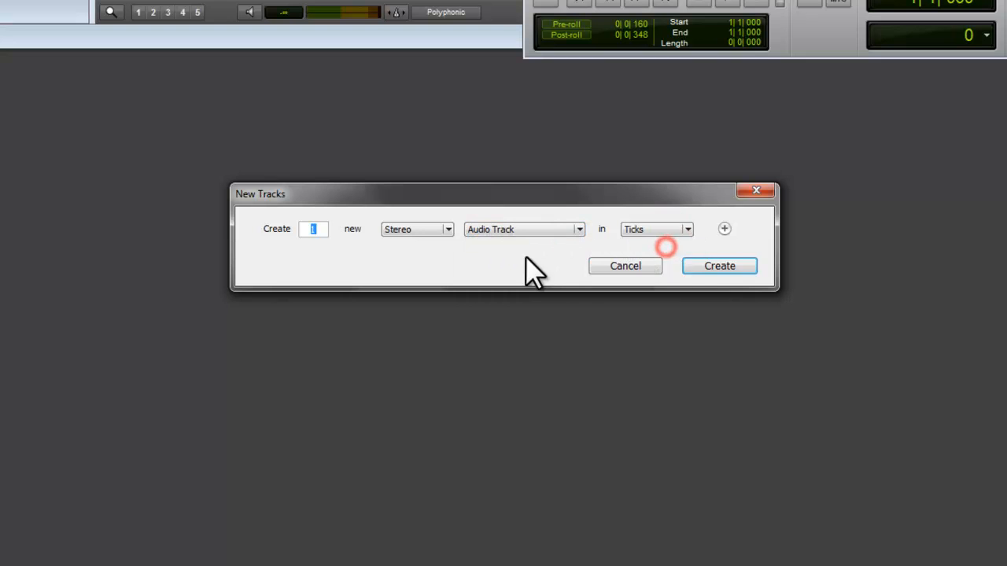
- Add a second entry to the new tracks for one stereo instrument track in ticks
click(724, 229)
click(446, 256)
click(445, 275)
click(521, 256)
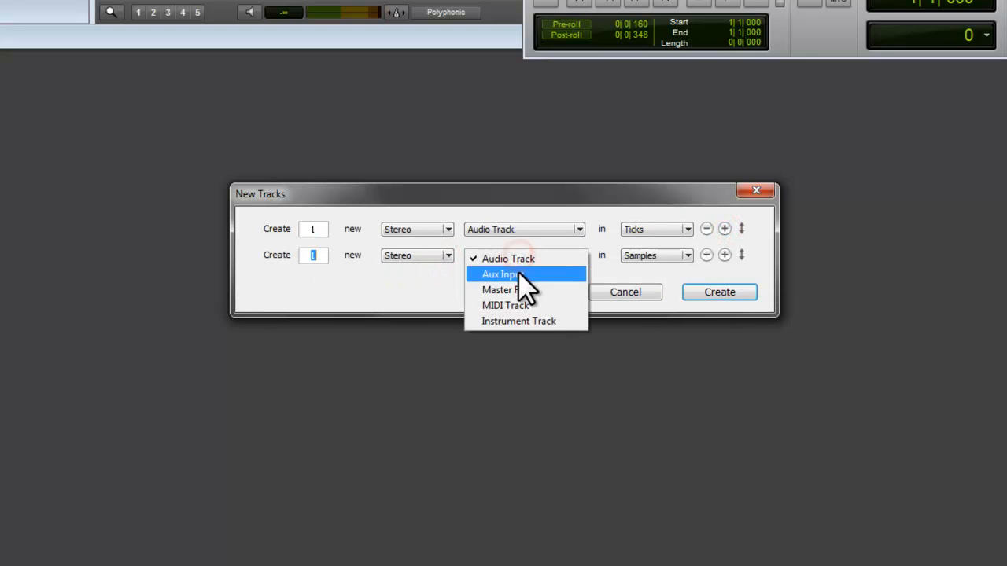
click(523, 321)
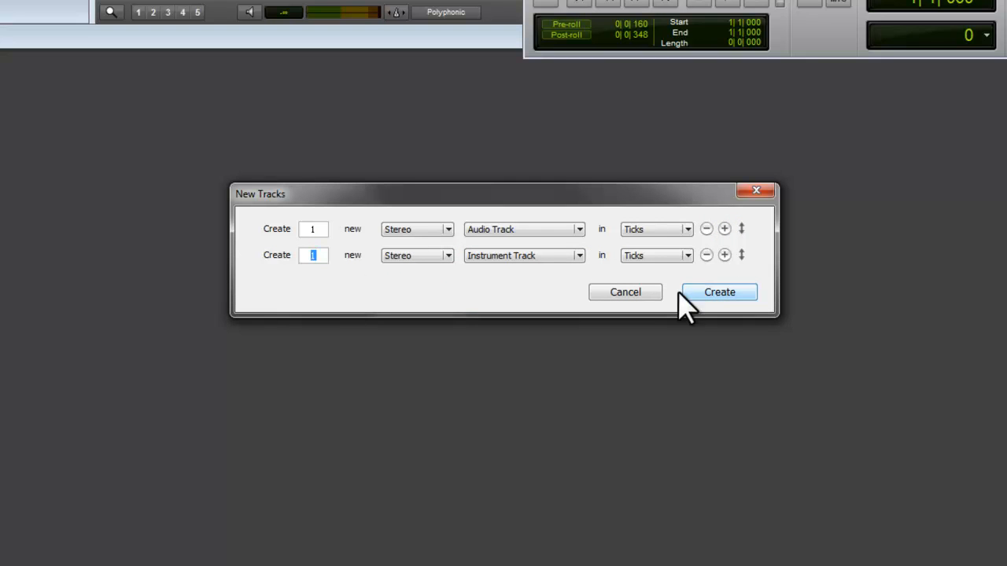
- Add a third entry to the new tracks for six stereo aux inputs in ticks
click(724, 255)
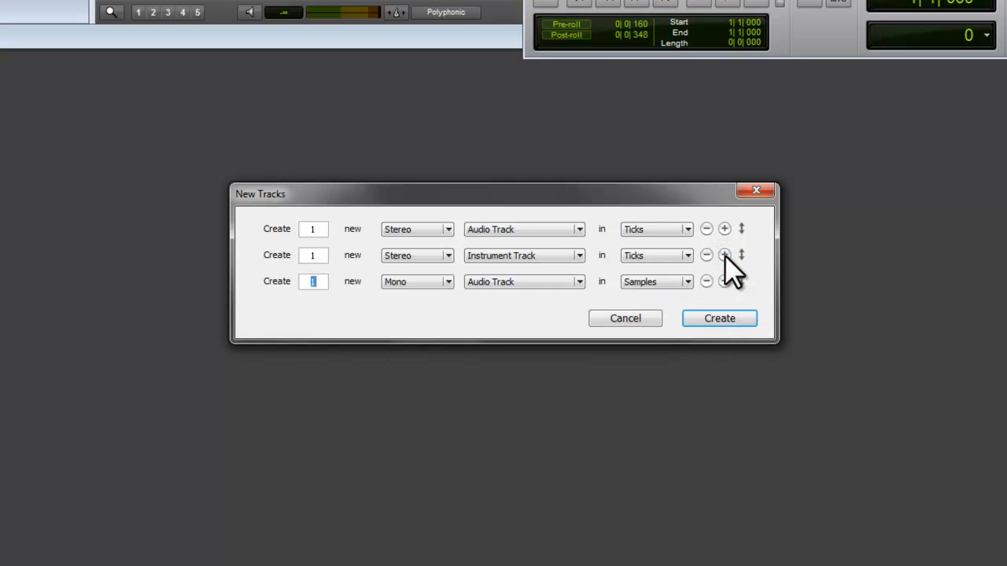
text(6)
click(409, 283)
click(404, 301)
click(510, 284)
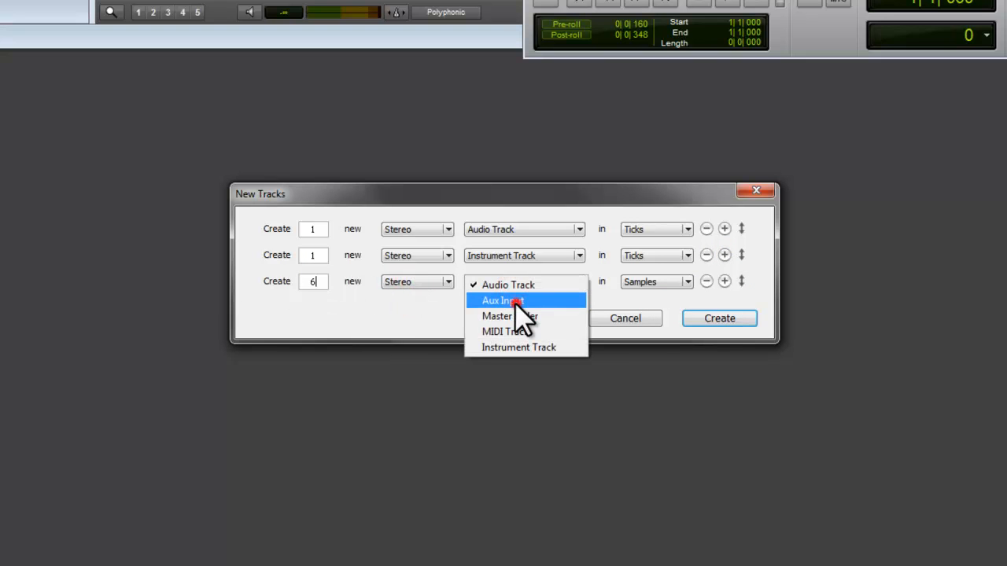
click(514, 302)
click(656, 284)
click(657, 298)
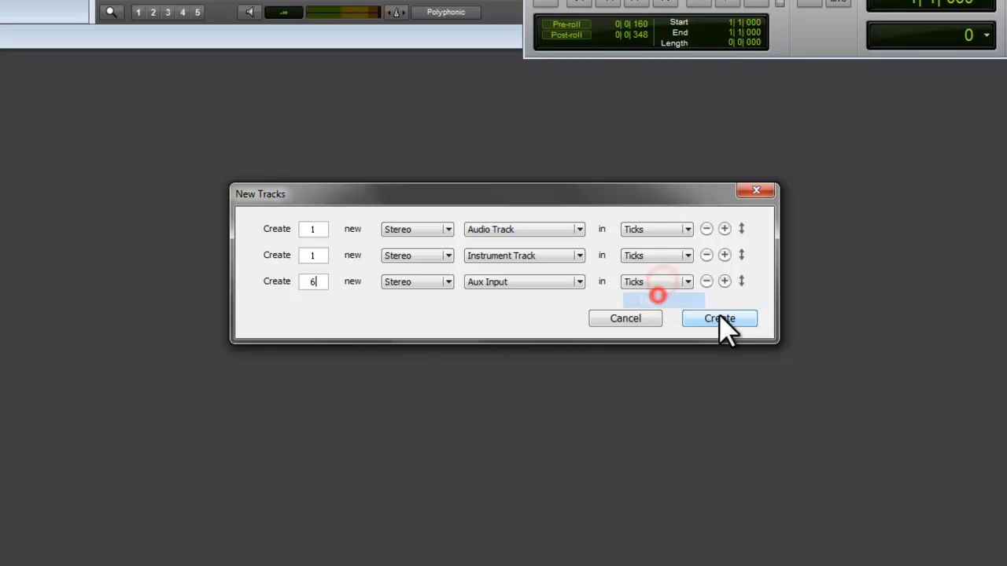
- Add a fourth entry to the new tracks for two mono audio tracks in ticks
click(724, 281)
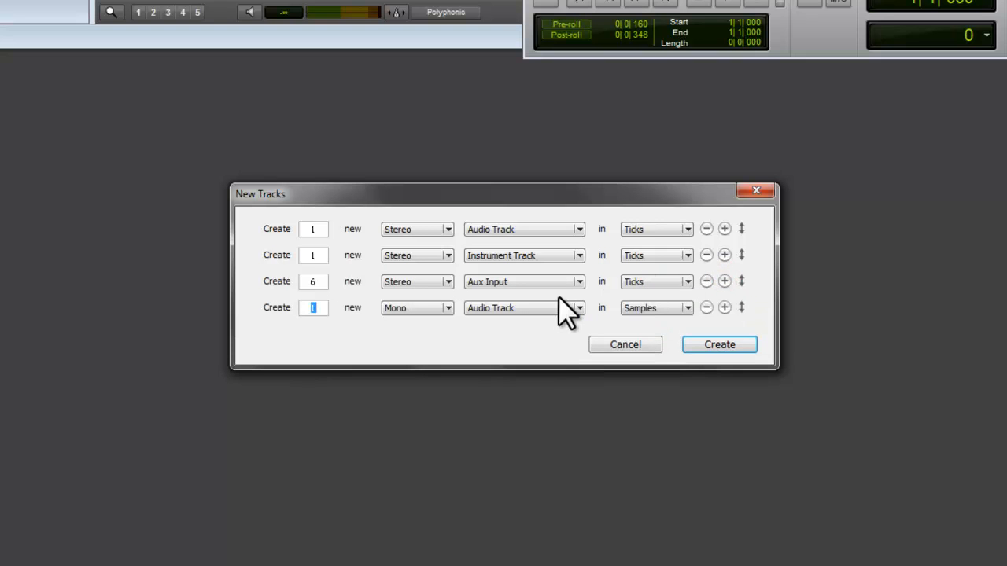
text(2)
click(675, 309)
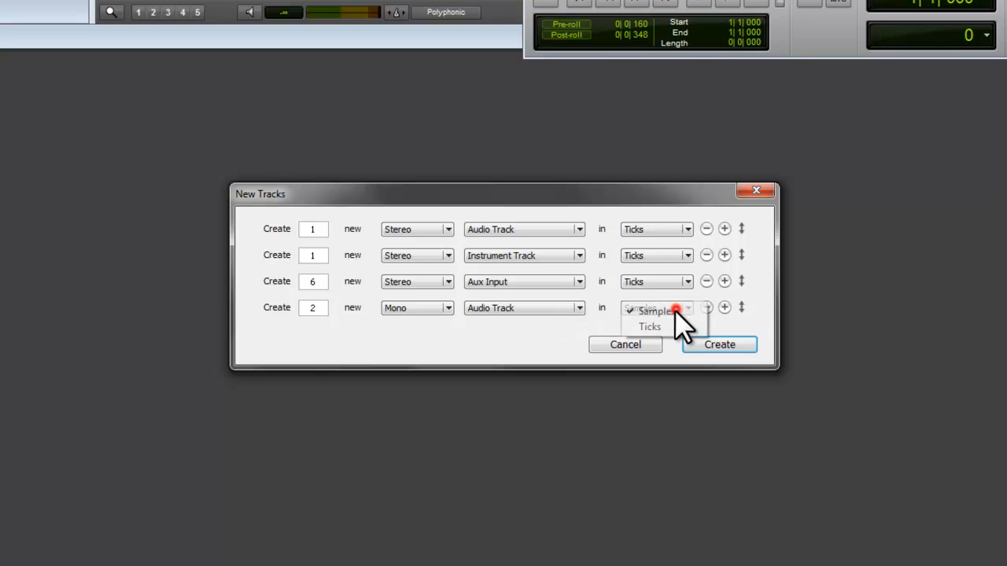
click(671, 324)
- Add a fifth entry for one stereo master fader and create all the specified tracks
click(724, 307)
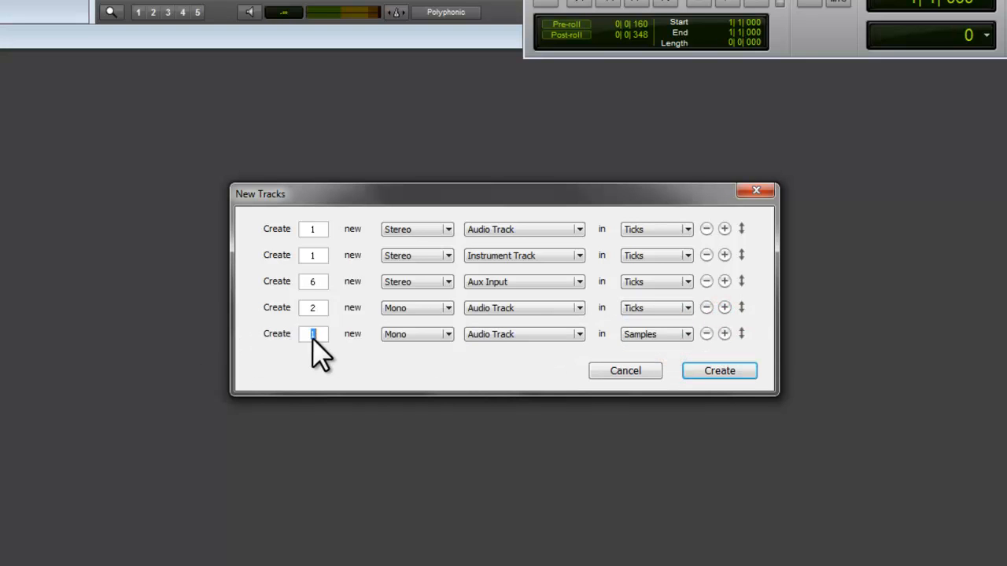
click(416, 335)
click(415, 349)
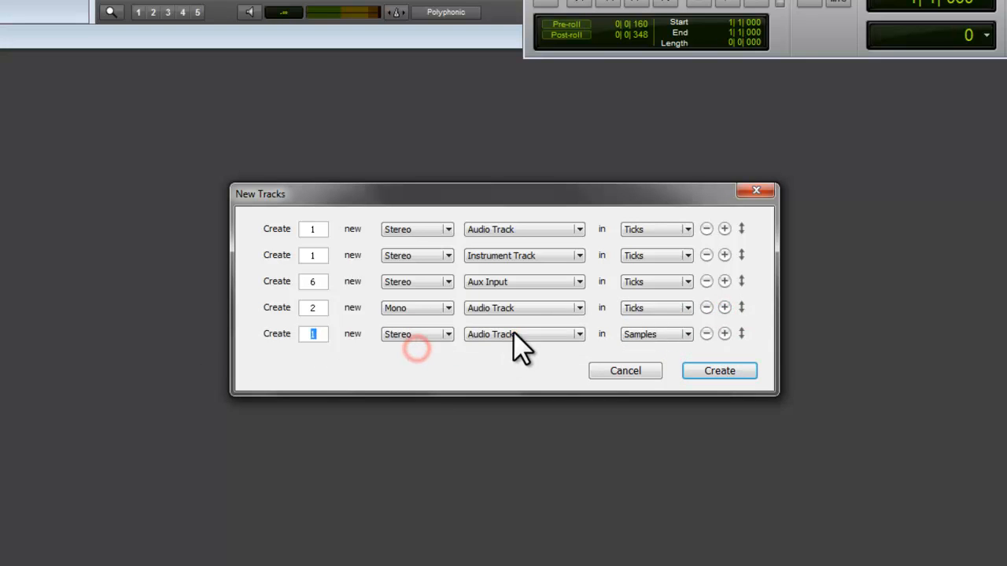
click(507, 336)
click(521, 364)
click(660, 336)
click(658, 340)
click(700, 358)
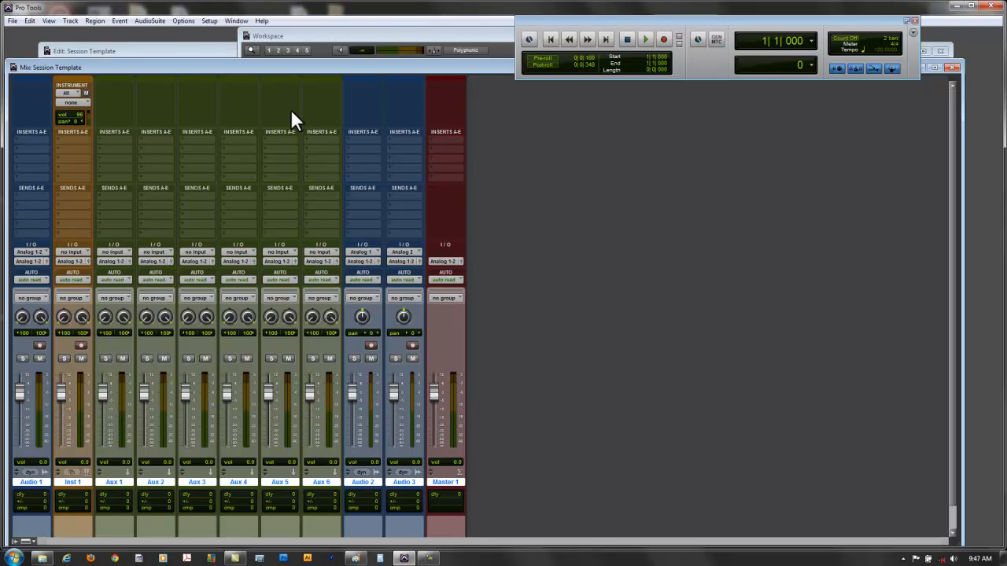
- Examine the new tracks in the Edit window and return to the Mix window
click(120, 50)
click(281, 267)
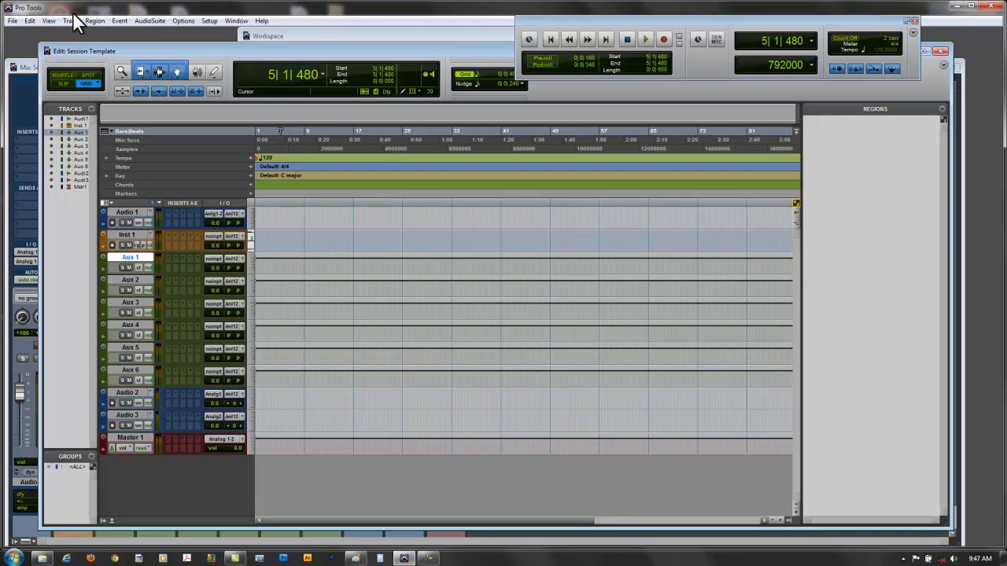
click(30, 66)
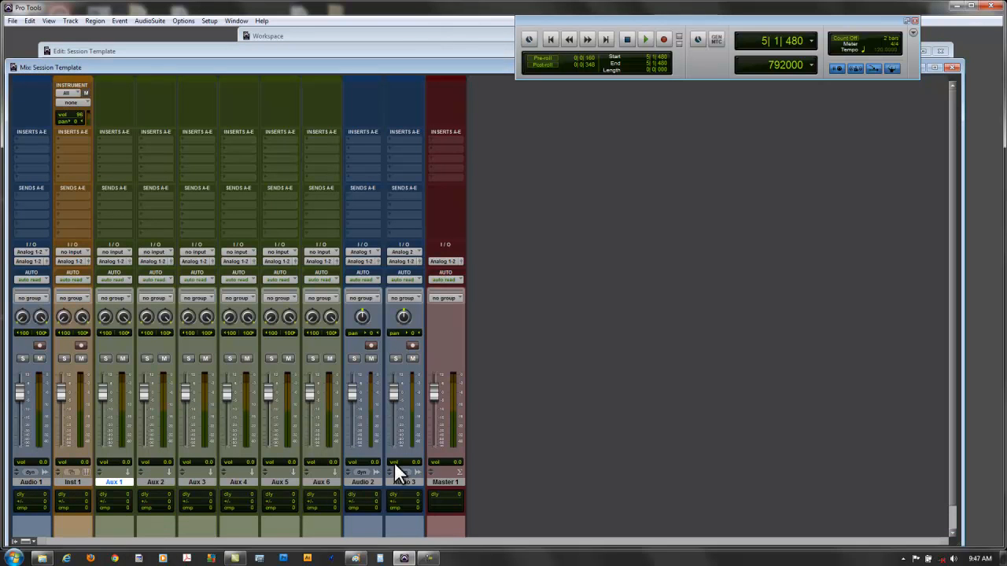
- Place the Audio 2 track between Aux 2 and Aux 3 and Audio 3 between Aux 3 and Aux 4, and select Aux 1
drag(360, 479, 191, 489)
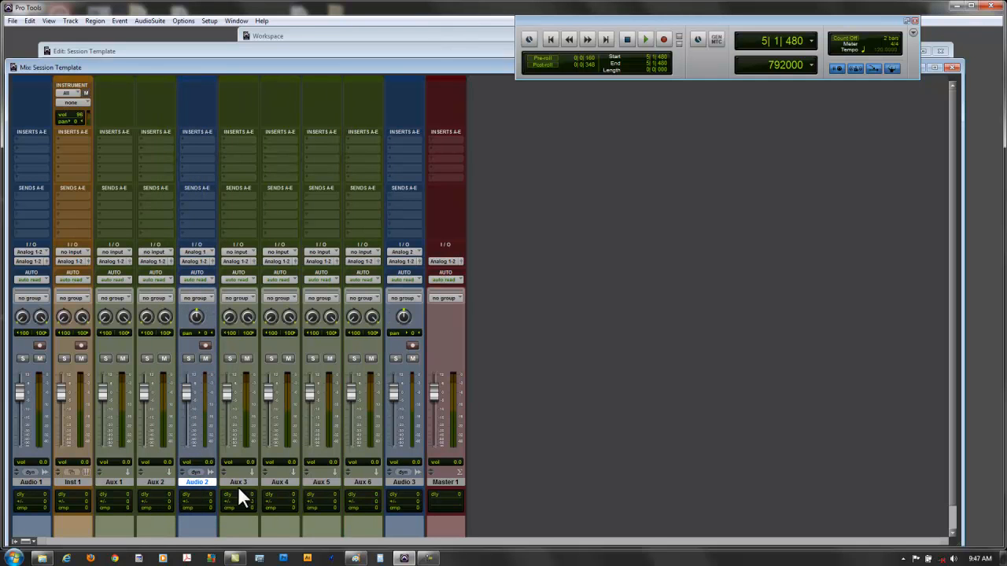
drag(383, 481, 261, 480)
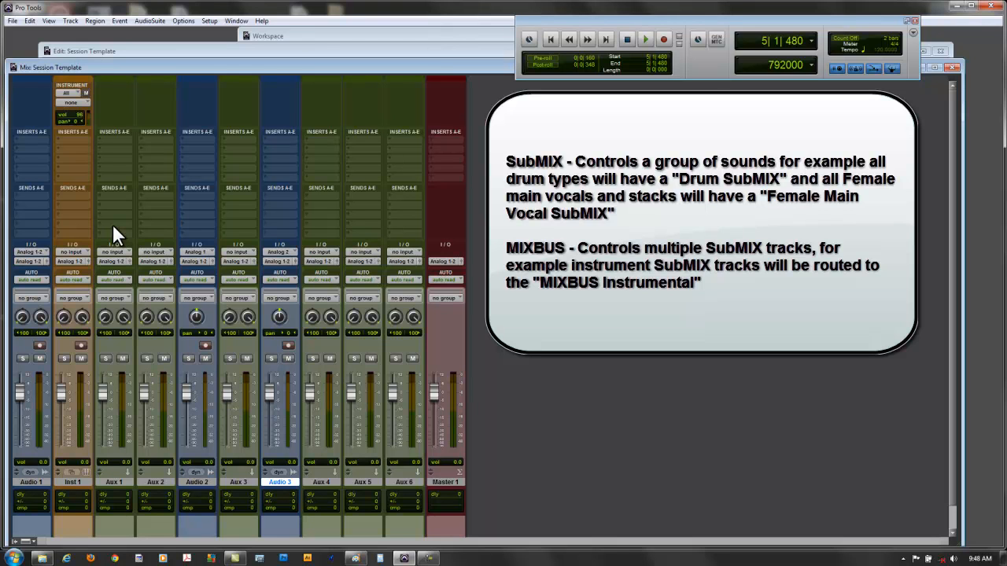
double_click(123, 78)
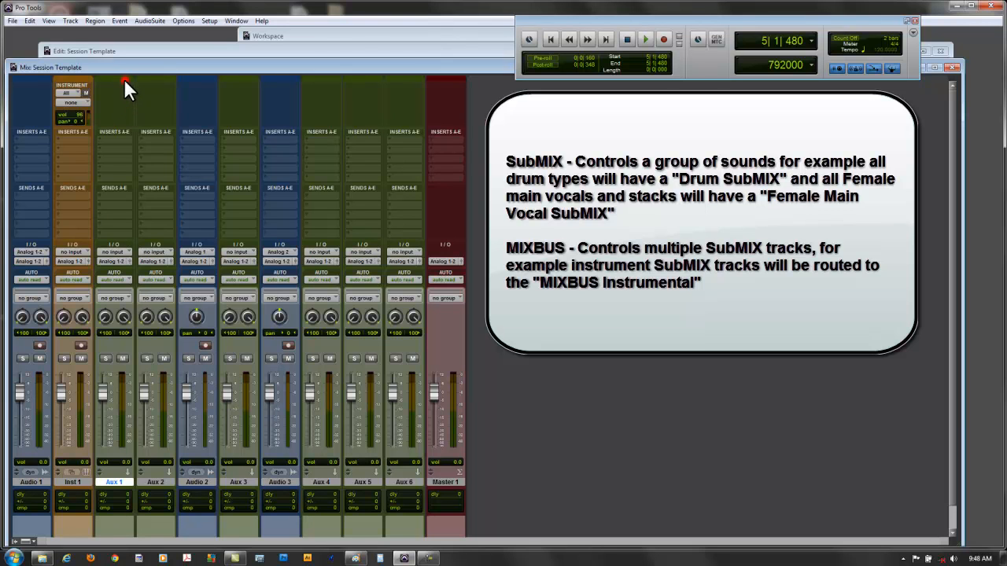
- Color the Aux 1, Aux 2, Aux 3 and Aux 4 tracks bright red
click(106, 286)
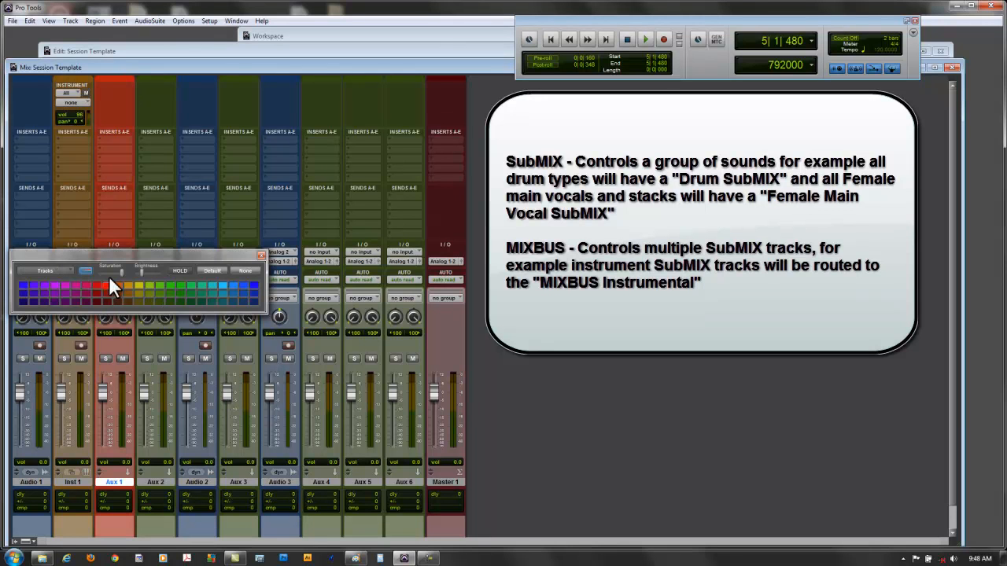
click(160, 77)
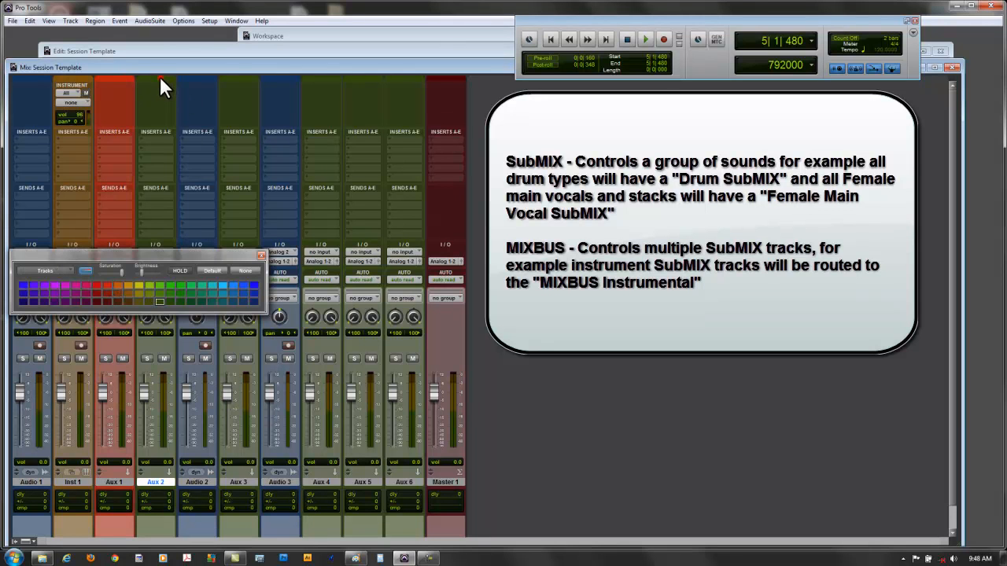
click(106, 285)
click(242, 77)
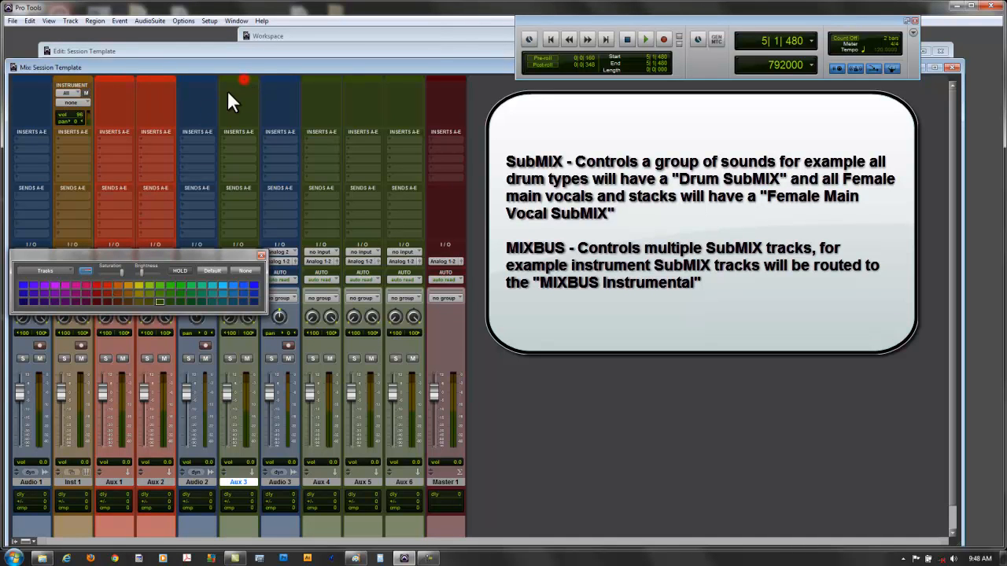
click(104, 286)
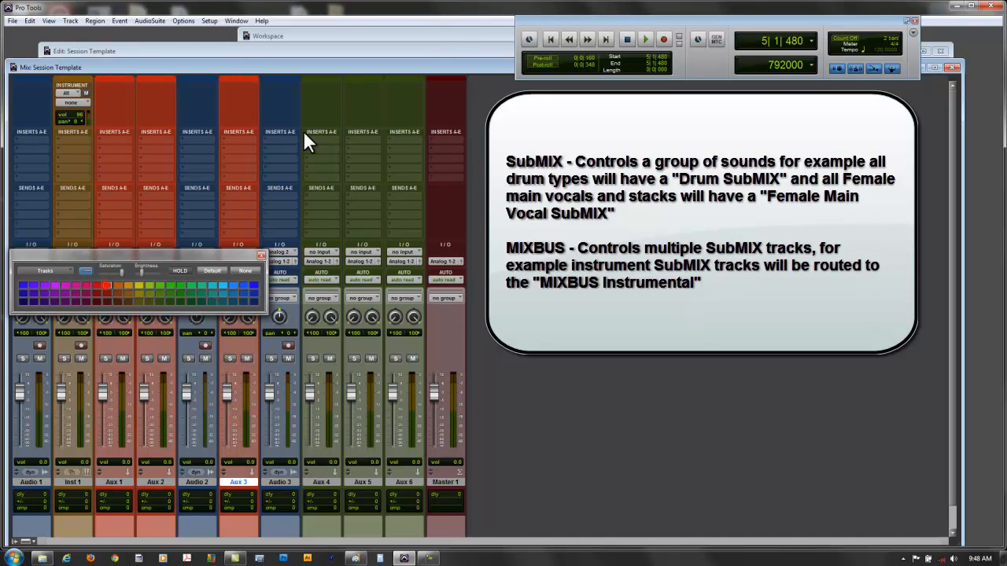
click(332, 79)
click(105, 286)
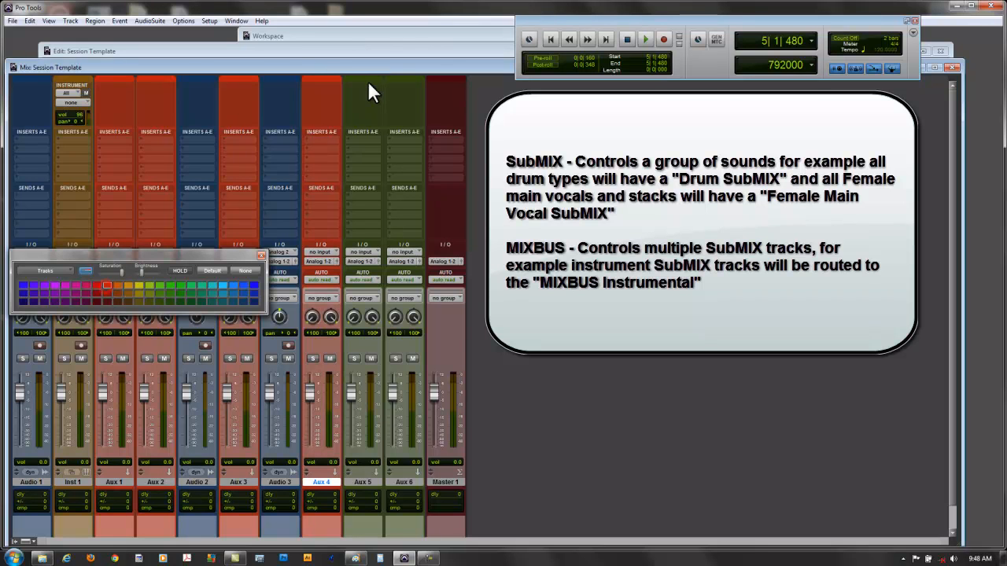
- Color the Aux 2, Aux 5 and Aux 6 tracks a darker red and close the color palette
click(370, 79)
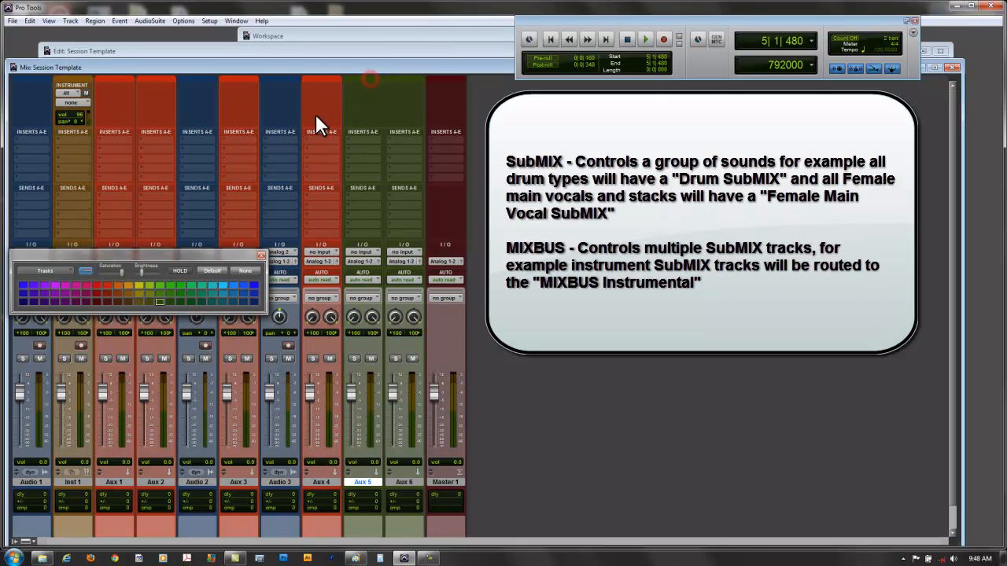
click(158, 79)
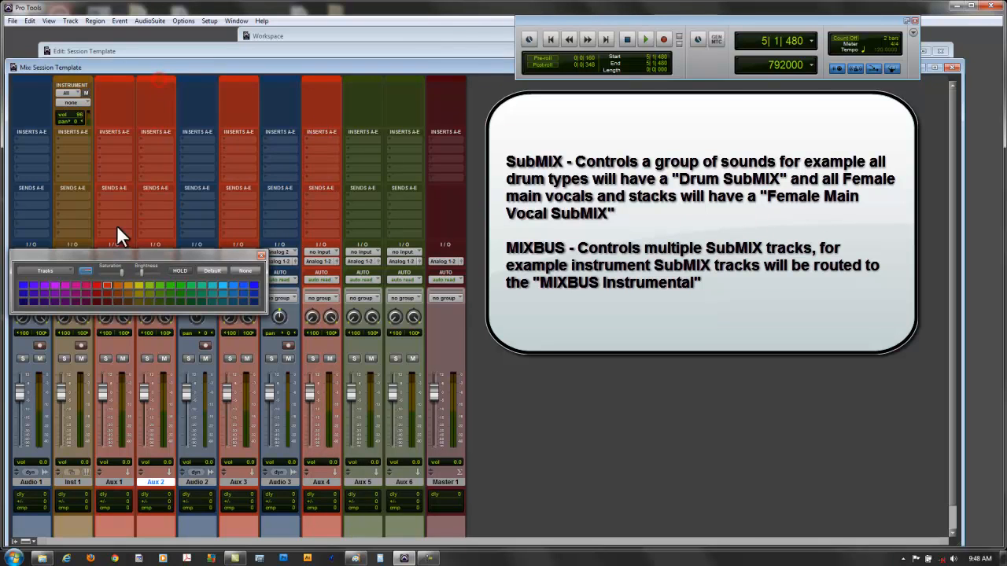
click(106, 293)
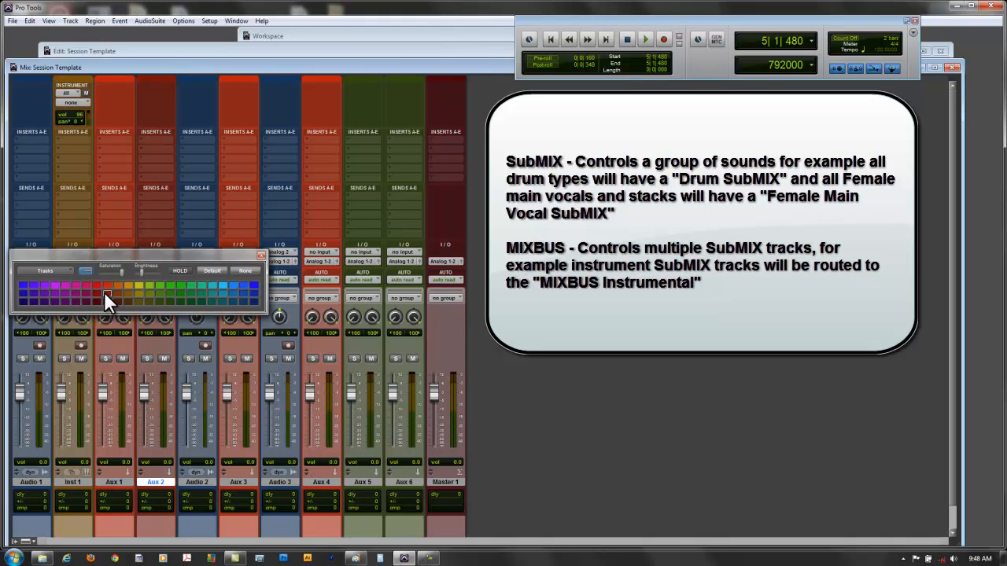
click(367, 78)
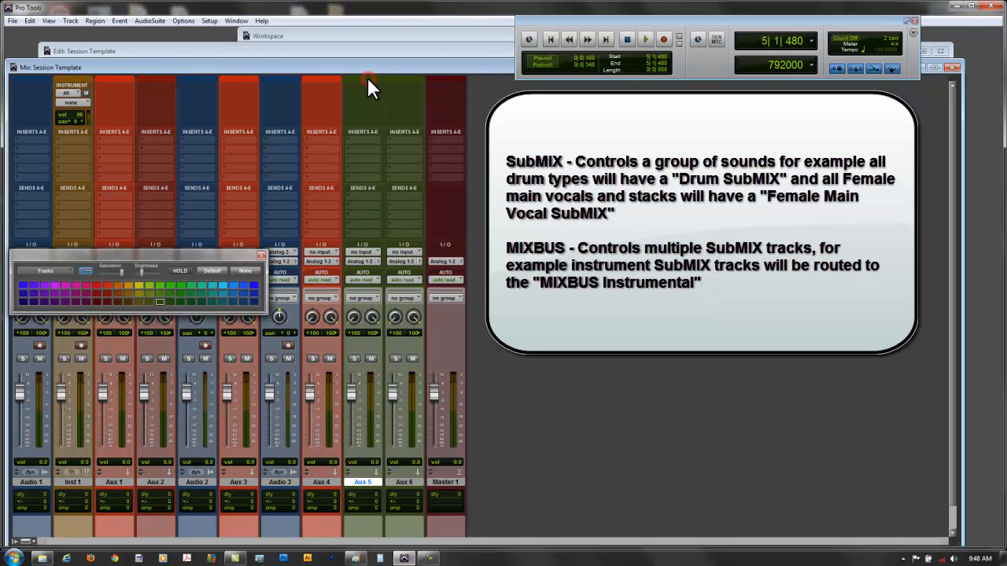
click(106, 293)
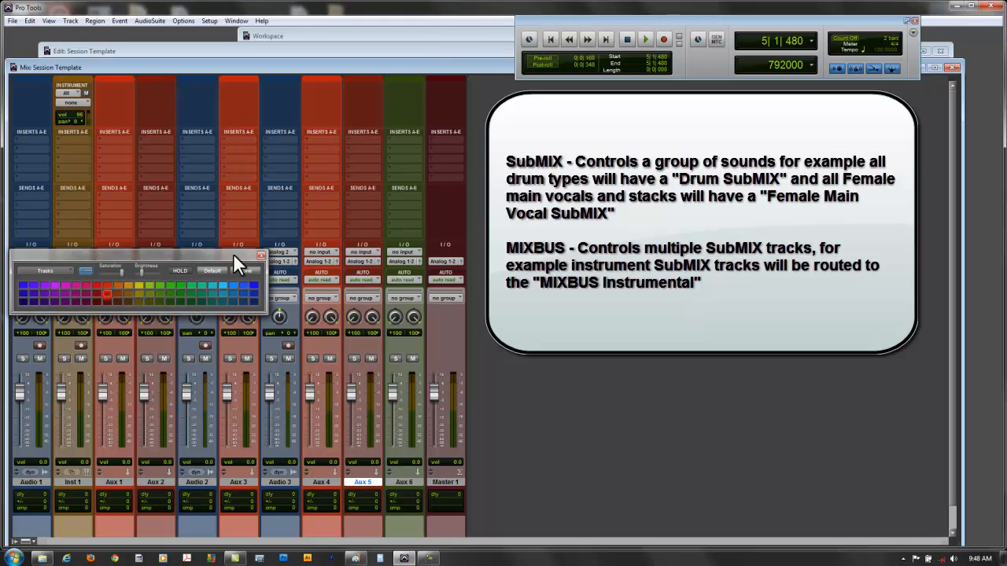
click(413, 78)
click(105, 294)
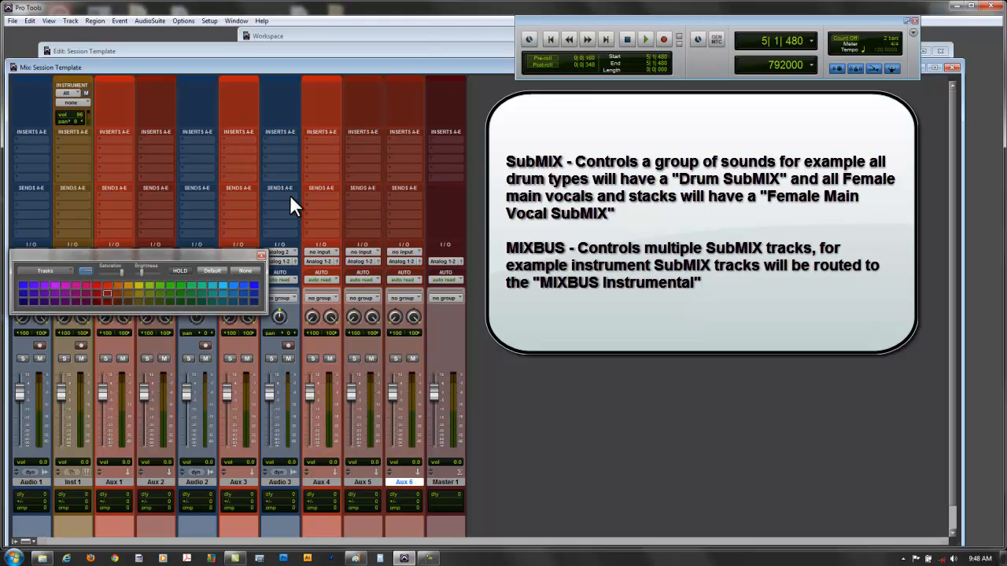
click(262, 256)
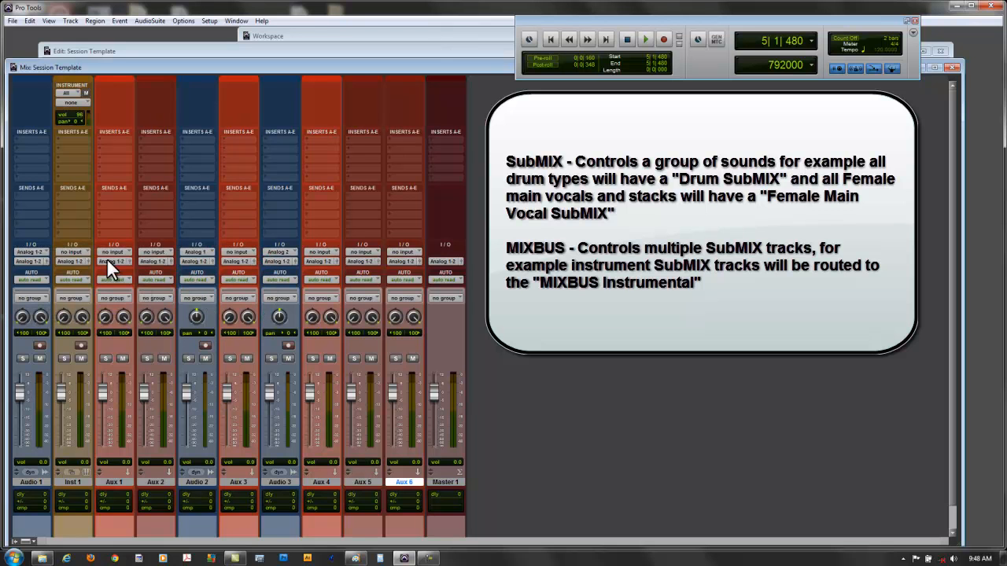
- Rename the Aux 1 track to DrumsSubMIX
double_click(113, 483)
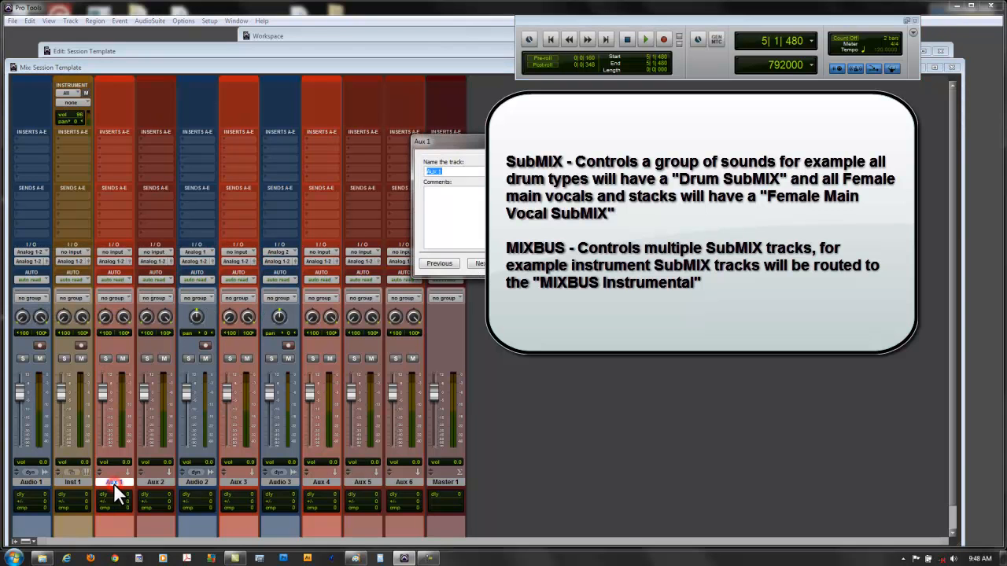
text(DrumsSubMIX)
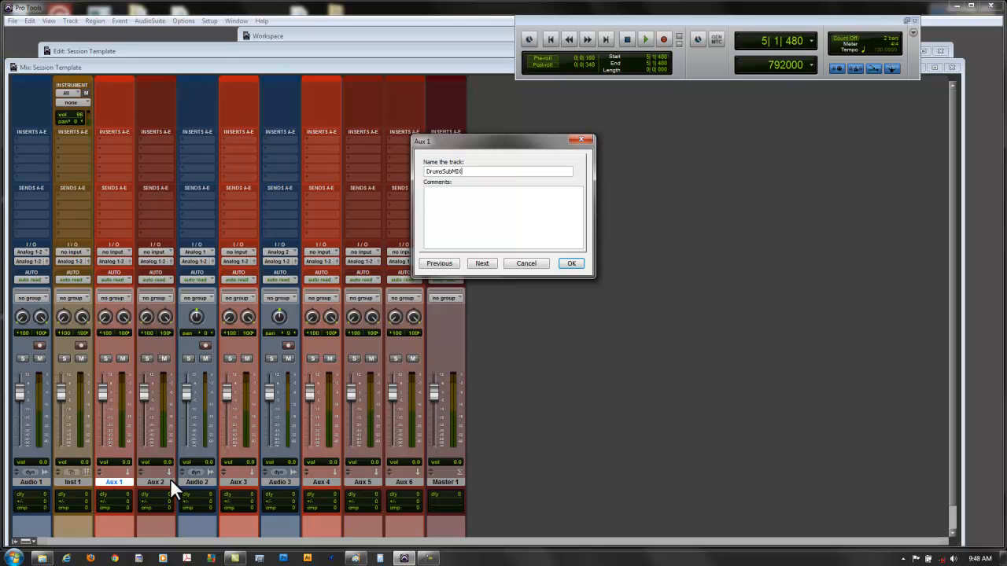
click(573, 263)
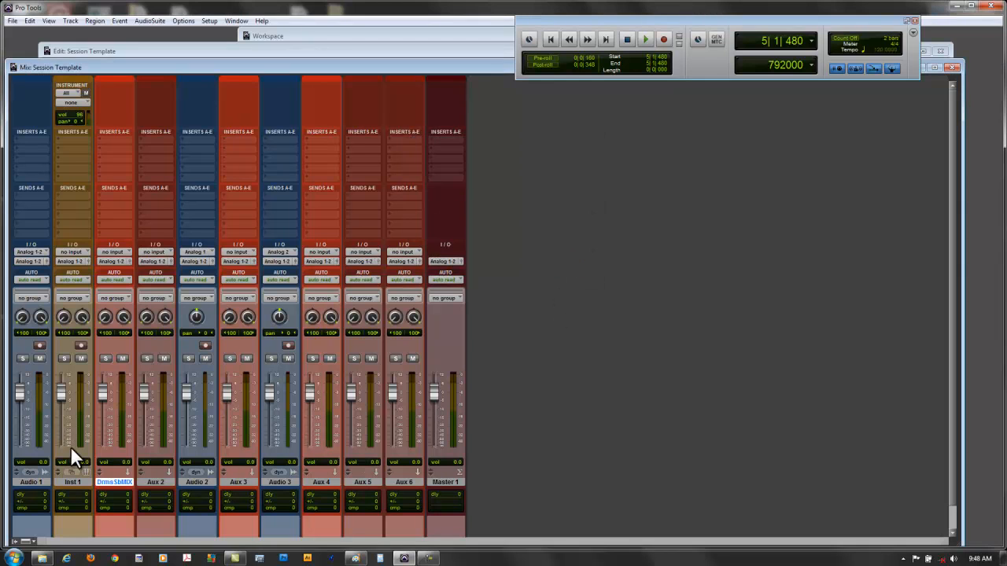
- Rename the Aux 3 track to FemaleMainVocalSubMIX
double_click(234, 481)
text(M)
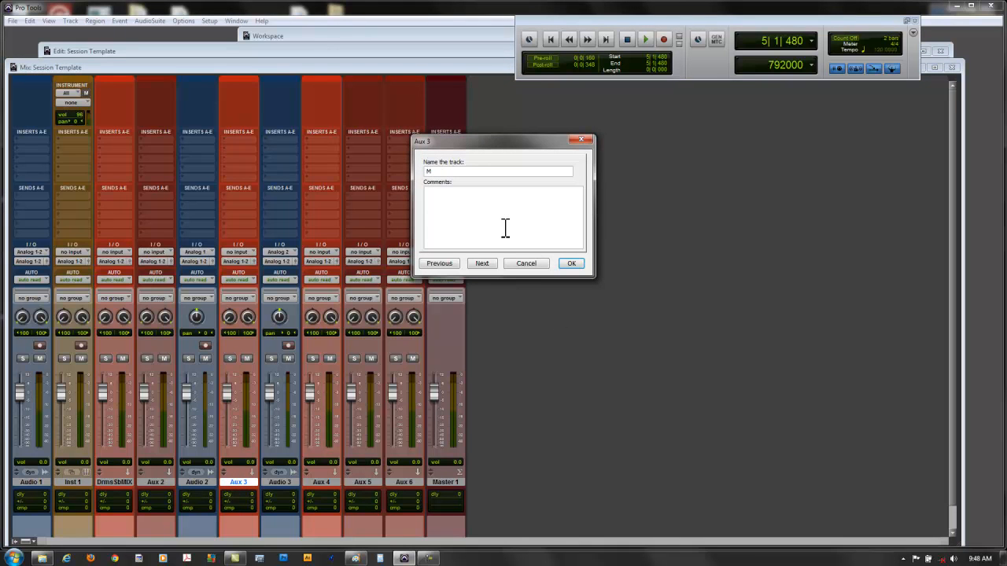
key(BackSpace)
key(BackSpace)
text(FemaleMain)
text(VocalSubMIX)
click(577, 266)
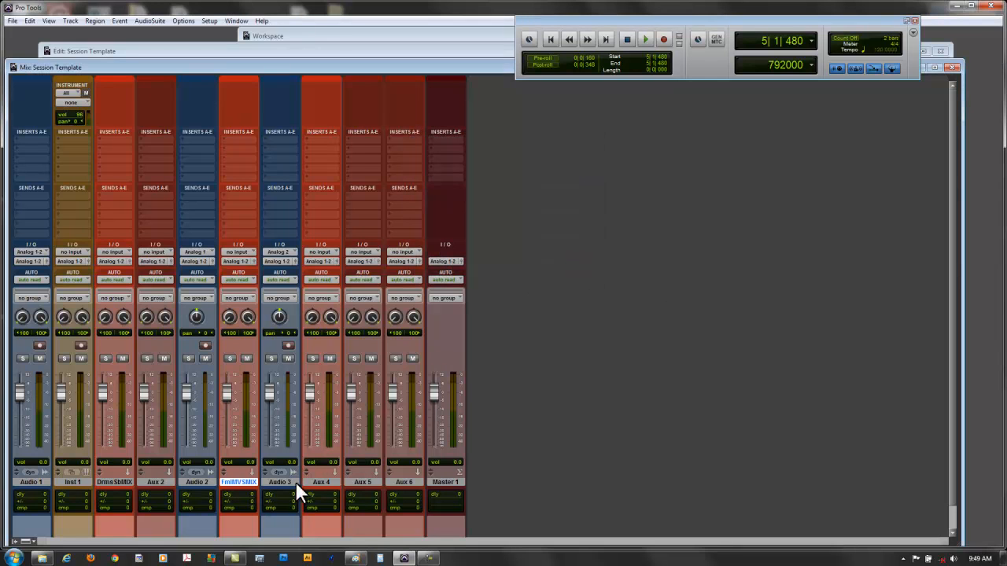
- Rename the Aux 4 track to FemaleBckgVSubMIX
double_click(319, 482)
text(FemaleBckgV)
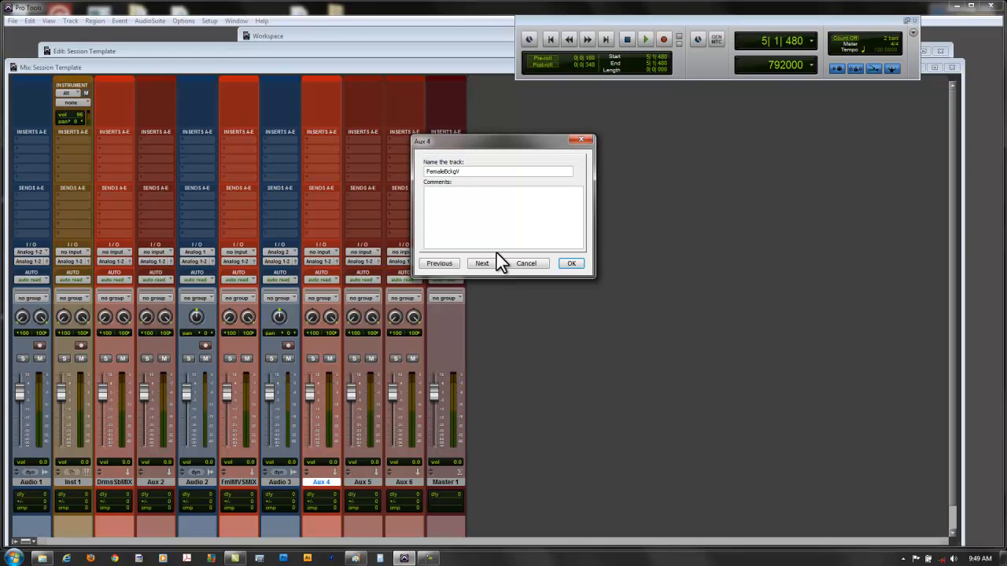
text(SubMIX)
click(565, 262)
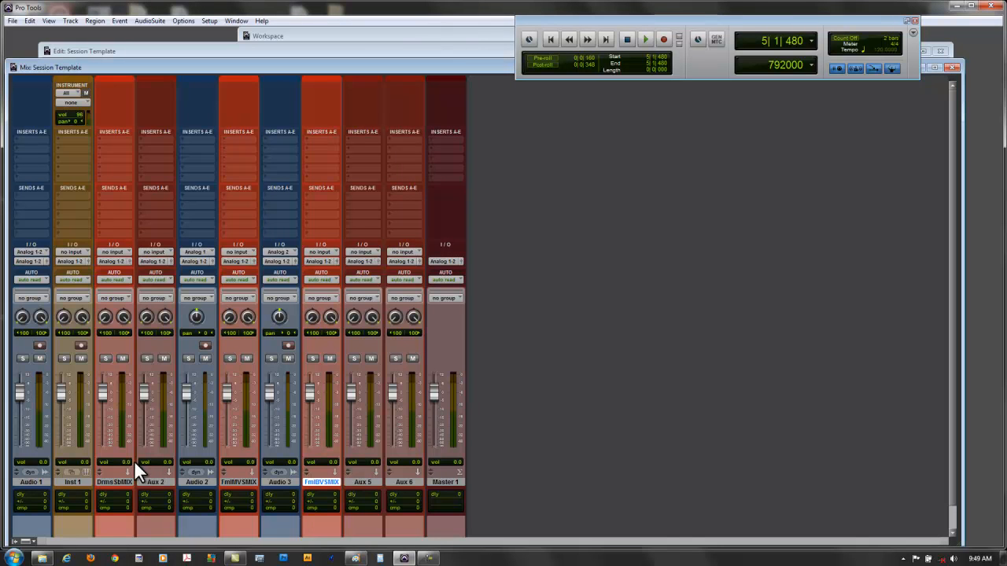
- Set the drums submix track's input to stereo Bus 5-6 and rename that bus SubMIX Drums
click(112, 253)
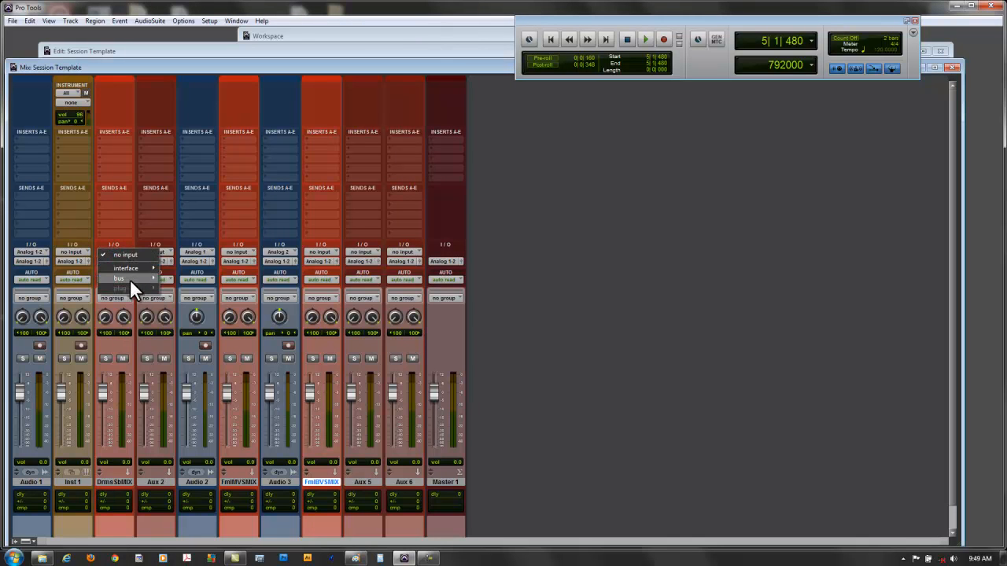
mouse_move(130, 279)
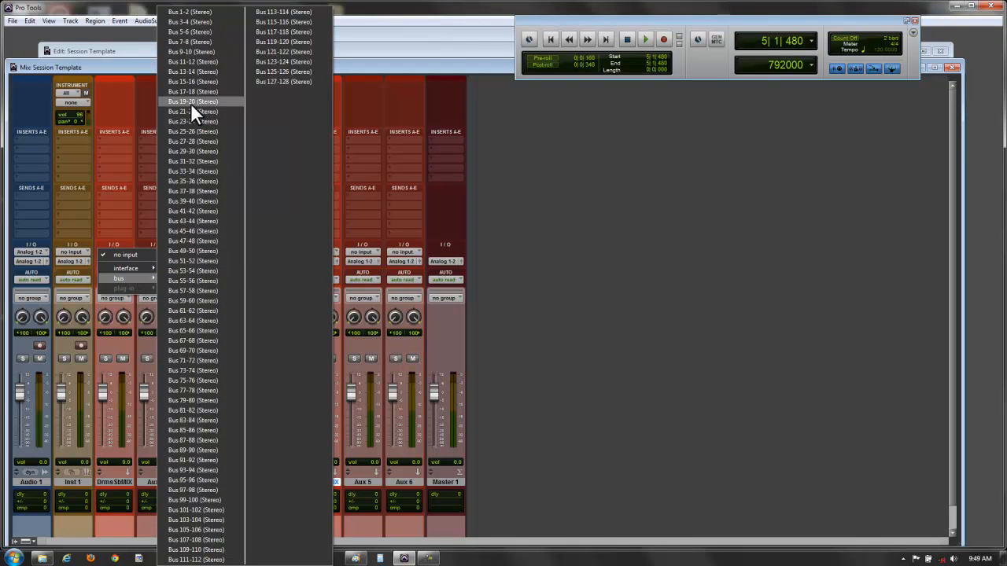
click(210, 30)
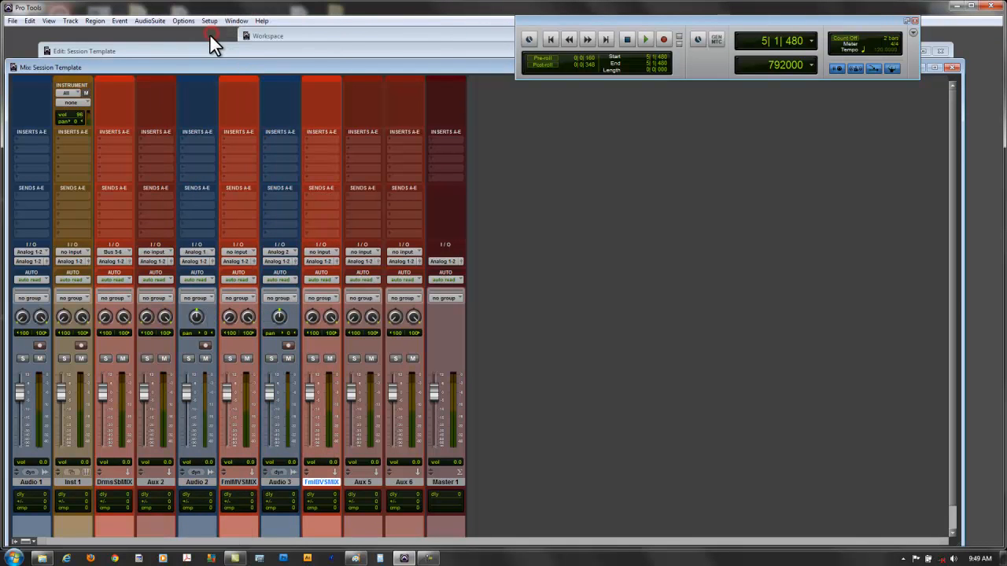
right_click(113, 251)
click(125, 263)
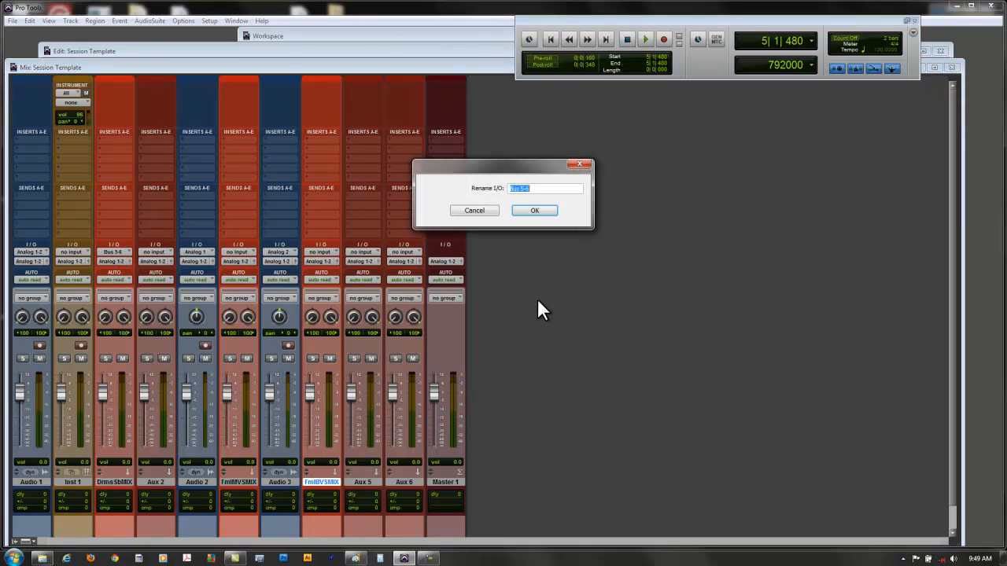
text(SubMIX Drums)
click(542, 212)
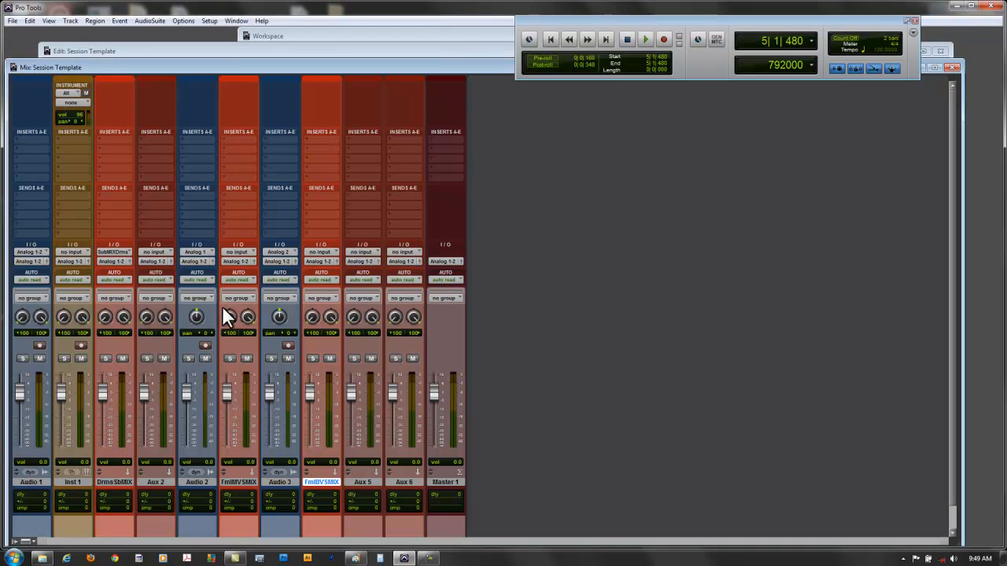
- Set the female main vocal submix track's input to stereo Bus 37-38 and rename that bus SubMIX F Main Vocal
click(245, 249)
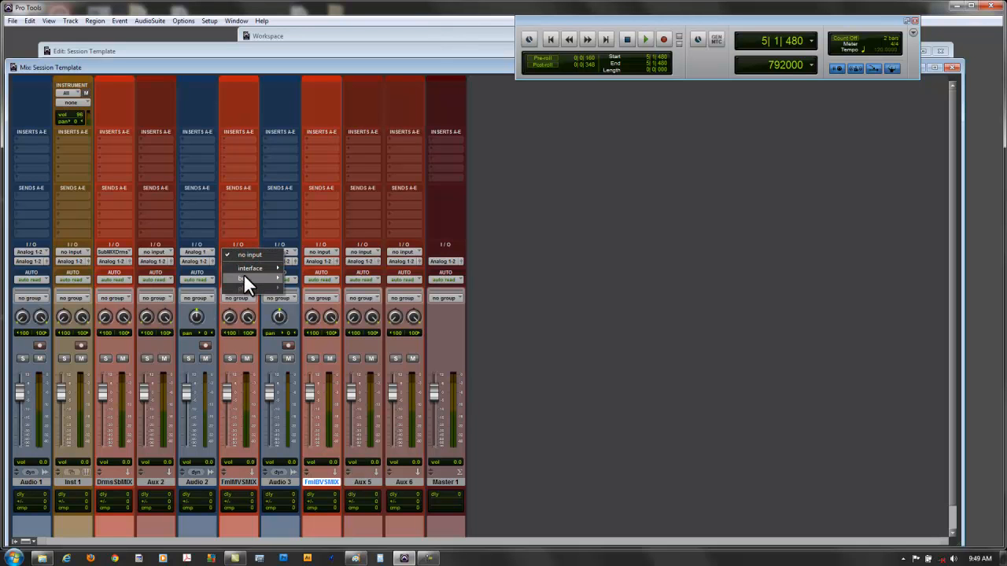
mouse_move(243, 277)
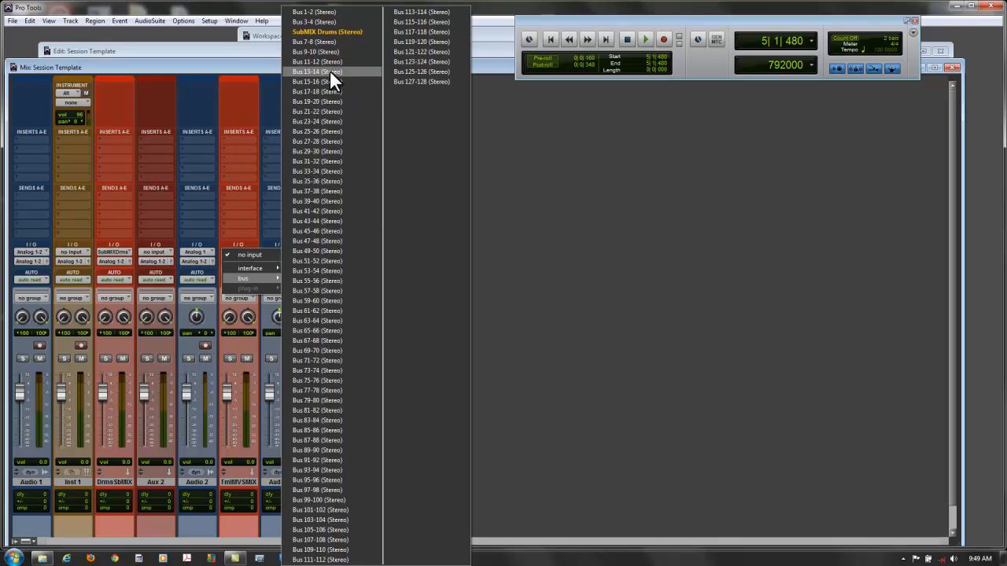
click(340, 193)
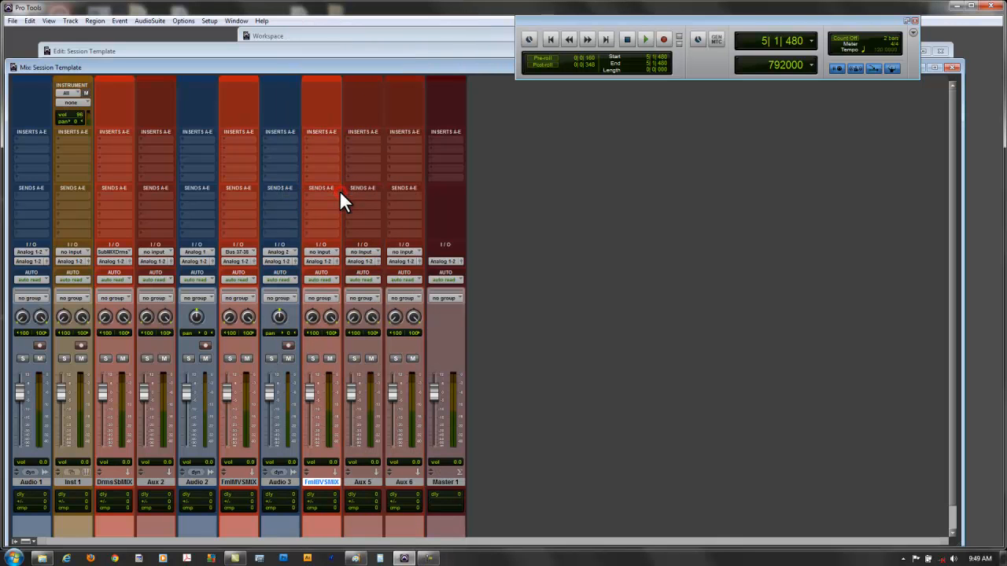
right_click(236, 251)
click(248, 265)
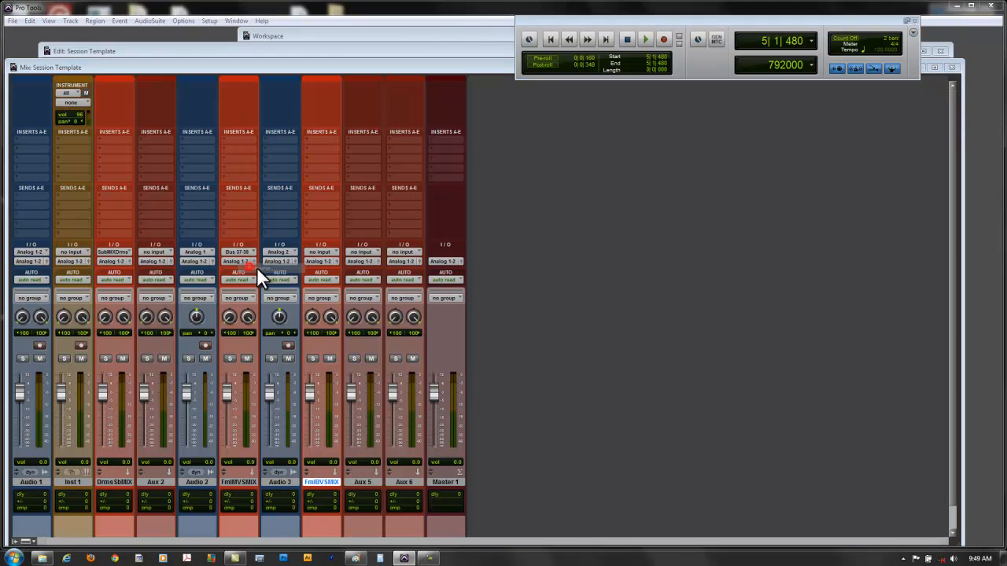
text(SubMIX)
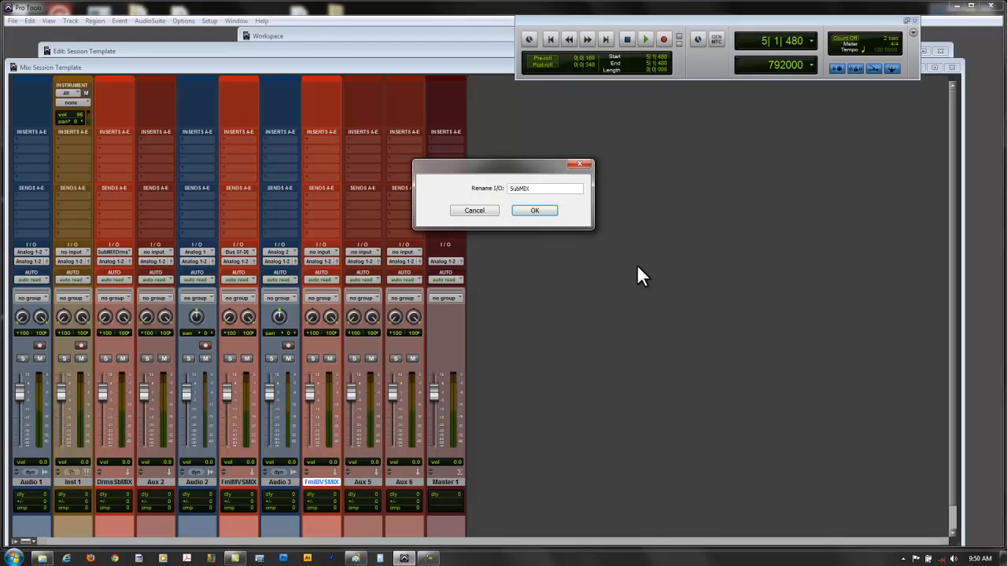
text( Fema)
key(BackSpace)
key(BackSpace)
key(BackSpace)
key(BackSpace)
key(BackSpace)
click(533, 210)
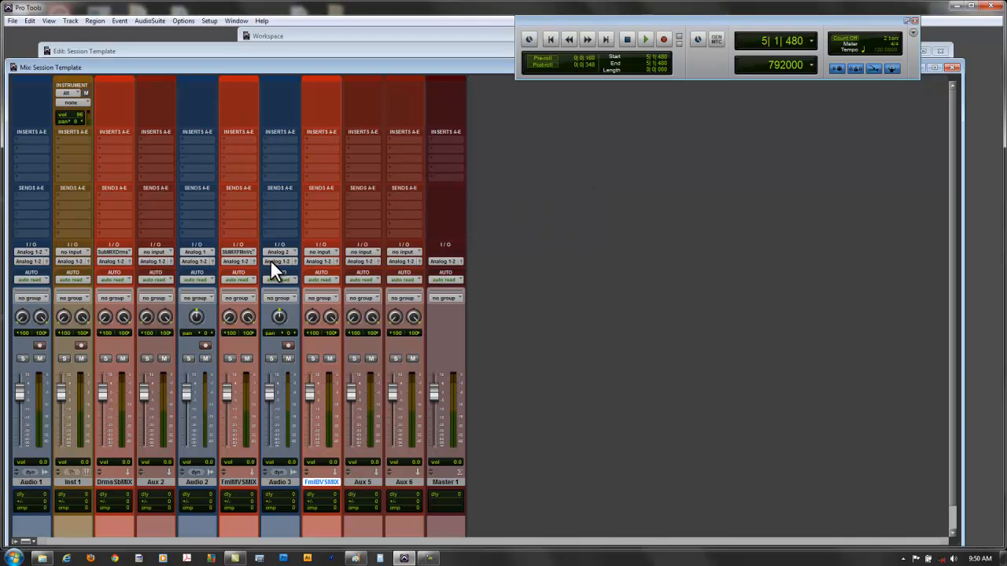
- Set the female background vocal submix track's input to stereo Bus 45-46 and rename that bus as the SubMIX for female background vocals
click(325, 252)
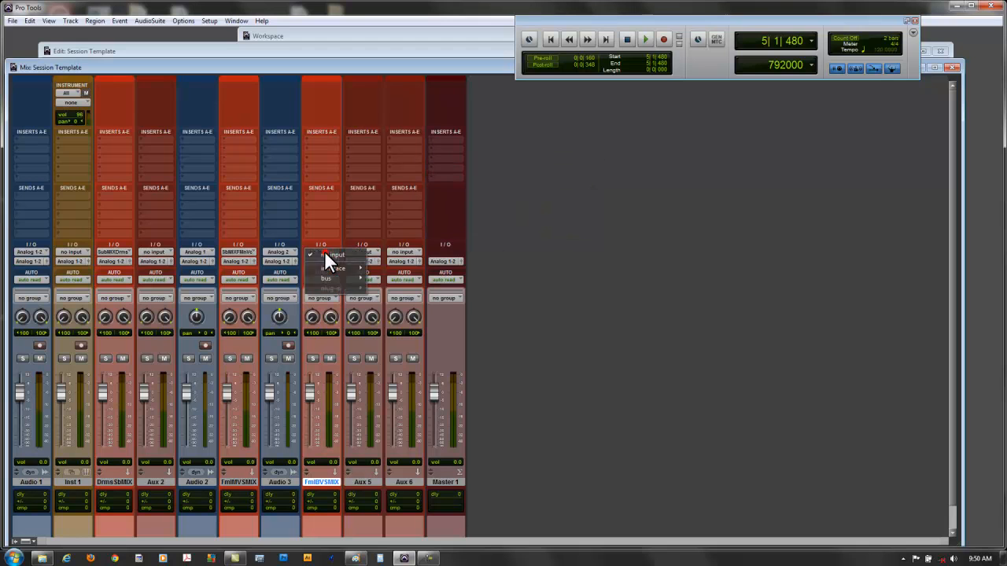
mouse_move(333, 274)
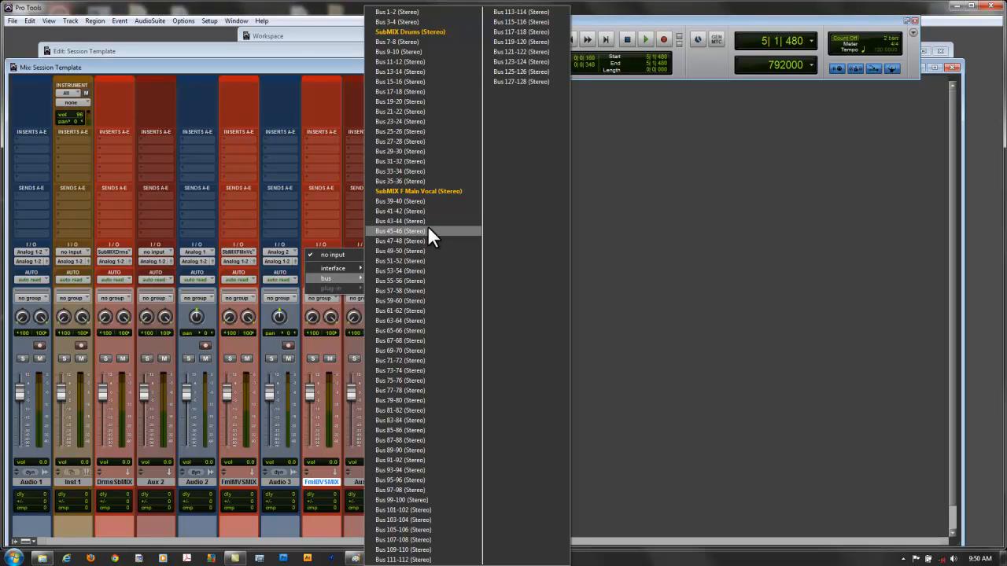
click(427, 230)
right_click(318, 250)
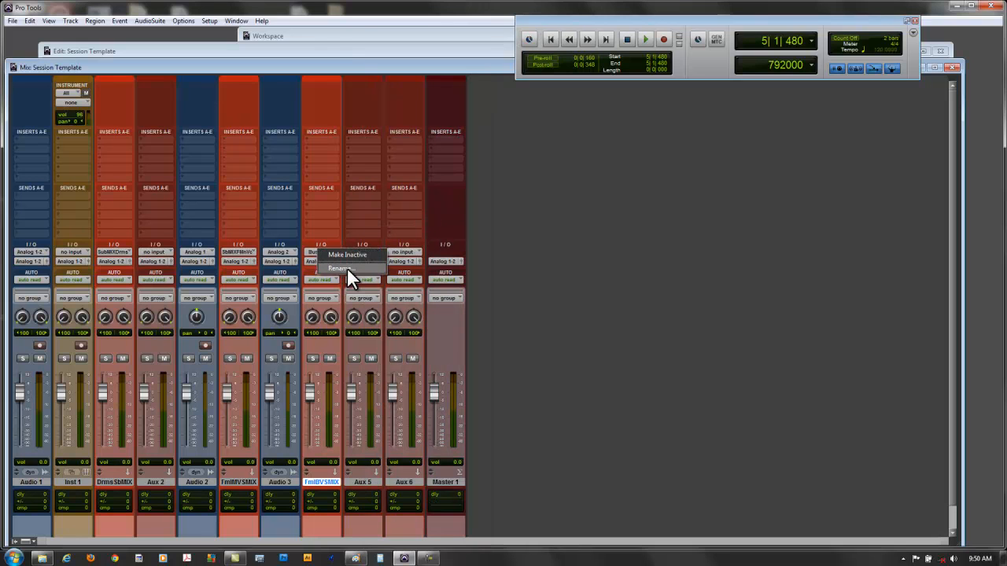
click(347, 267)
text(Fem)
key(BackSpace)
key(BackSpace)
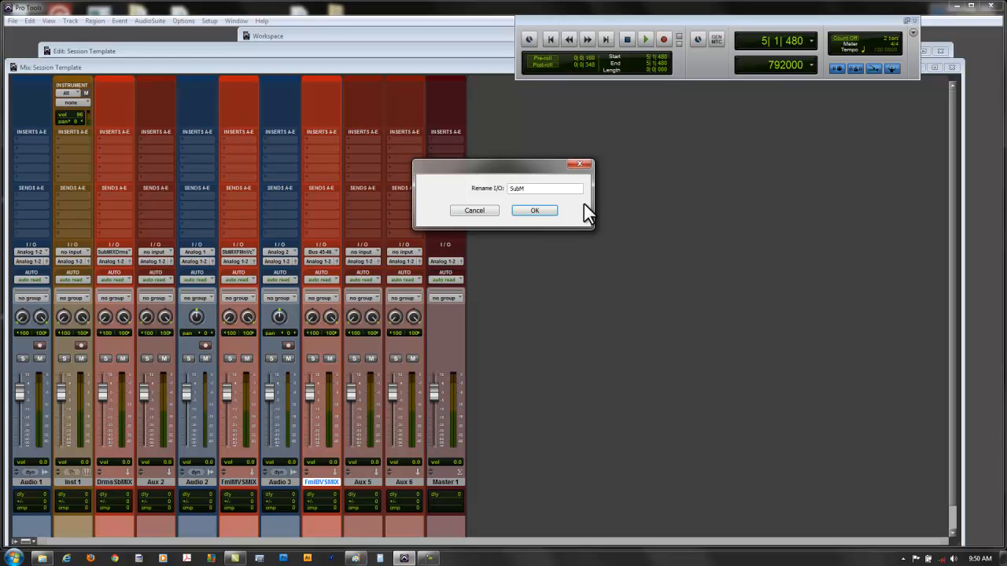
text(ubMIX Fema)
key(BackSpace)
key(BackSpace)
key(BackSpace)
click(543, 213)
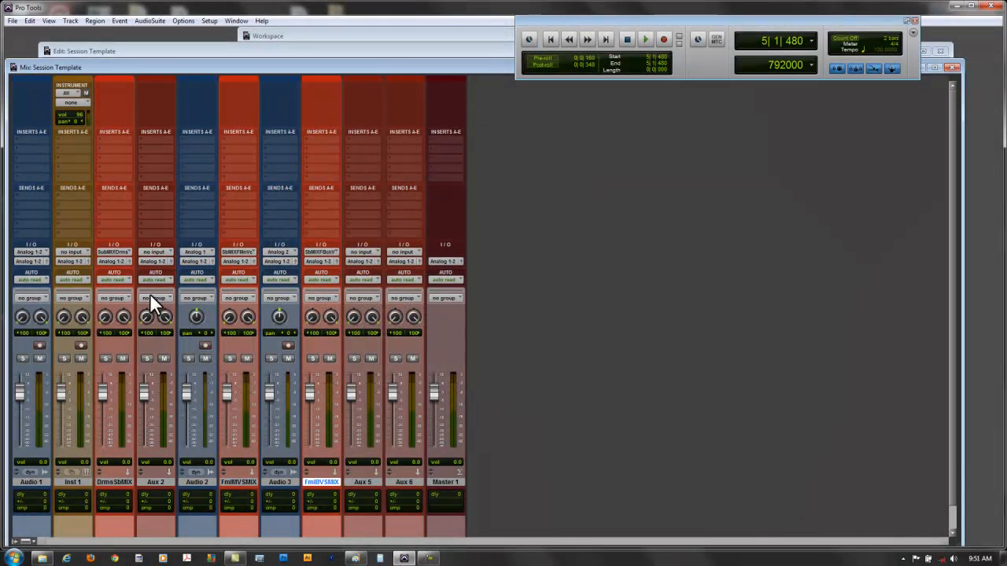
- Rename the Aux 2 track to Instr MIXBUS and set its input to stereo Bus 33-34
double_click(157, 481)
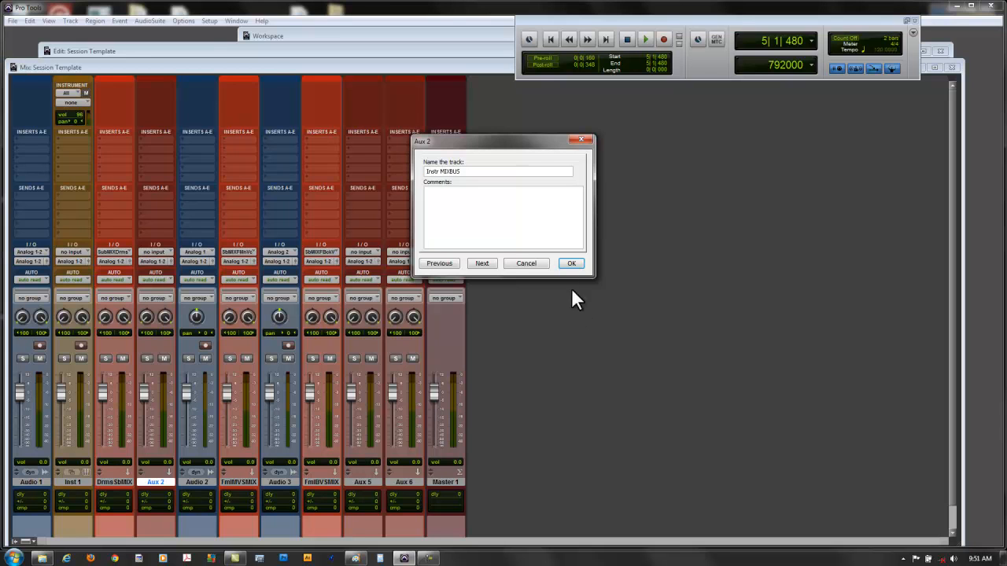
click(571, 263)
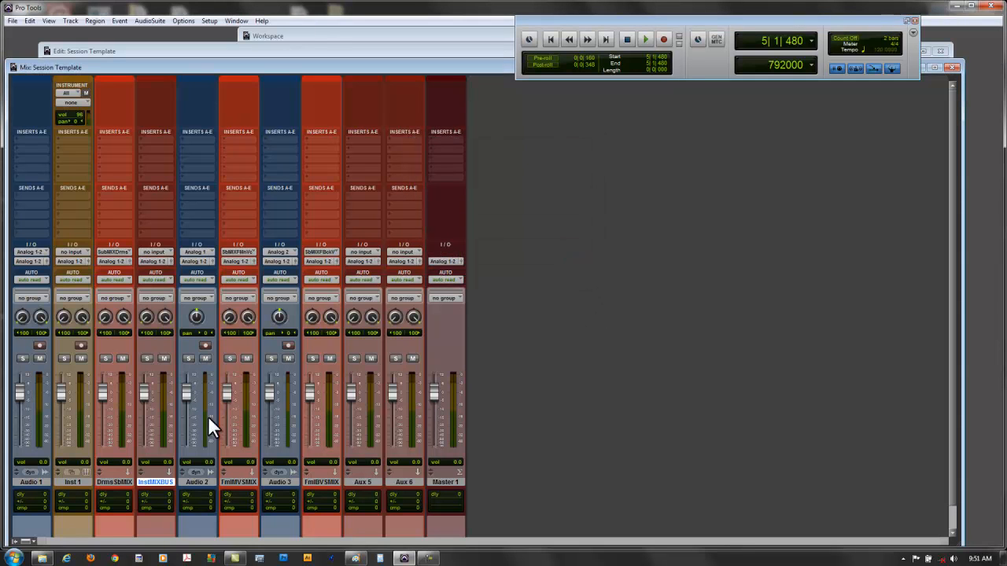
click(156, 252)
mouse_move(166, 278)
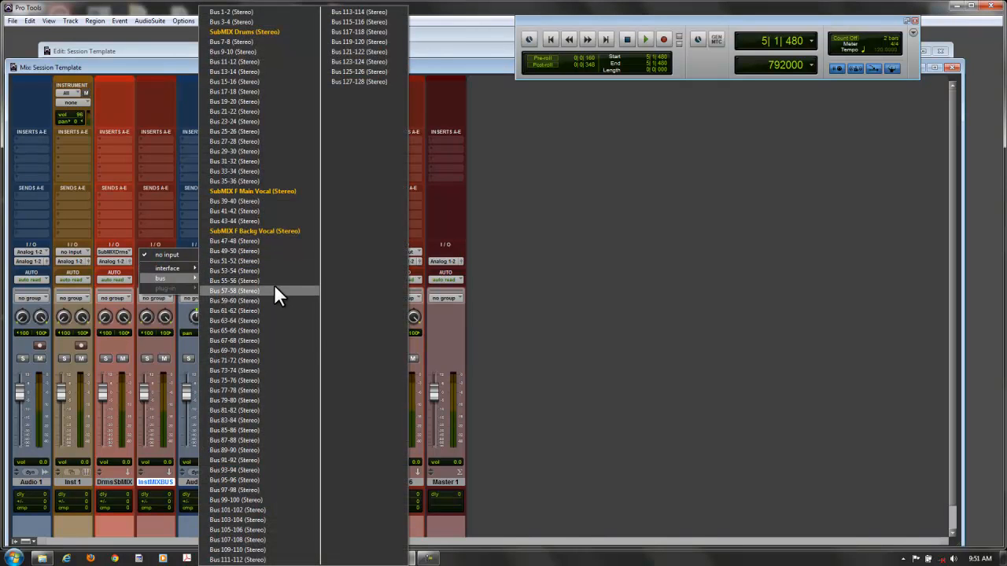
click(270, 171)
- Rename the instrumental mixbus track's input bus to MIXBUS Instr
right_click(151, 250)
click(180, 267)
text(MIXBUS Instr)
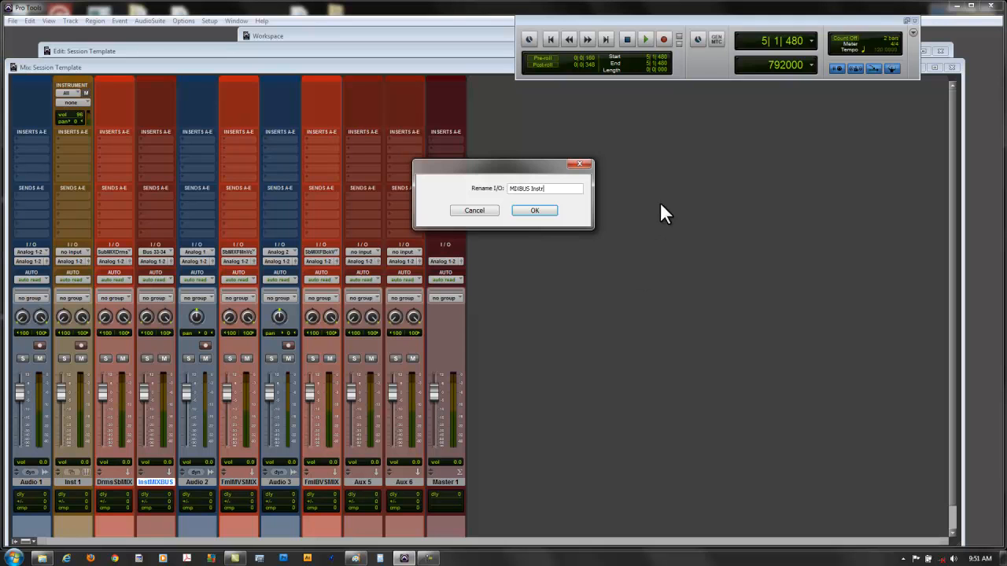
click(533, 211)
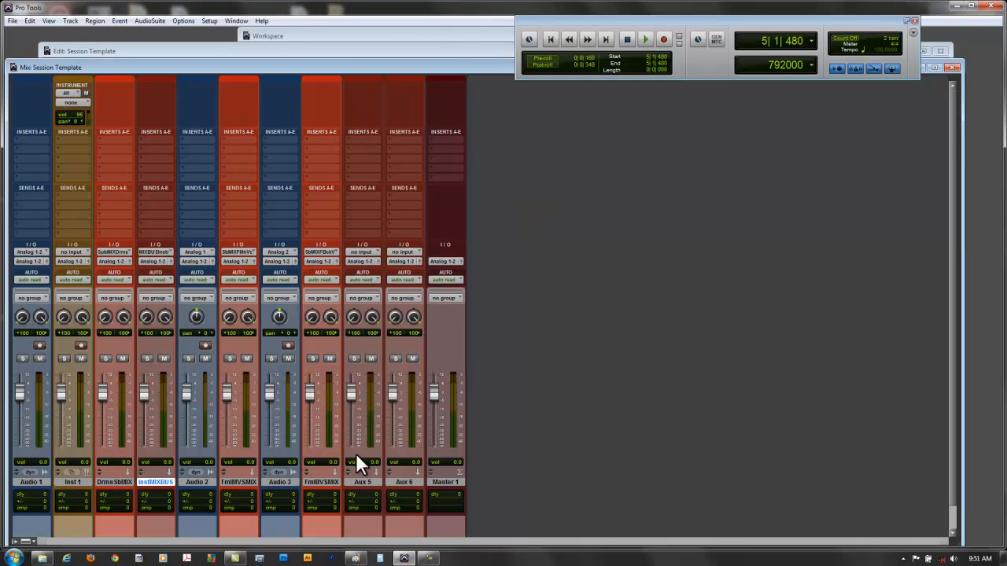
- Rename the Aux 5 track to Vocal MIXBUS
double_click(360, 481)
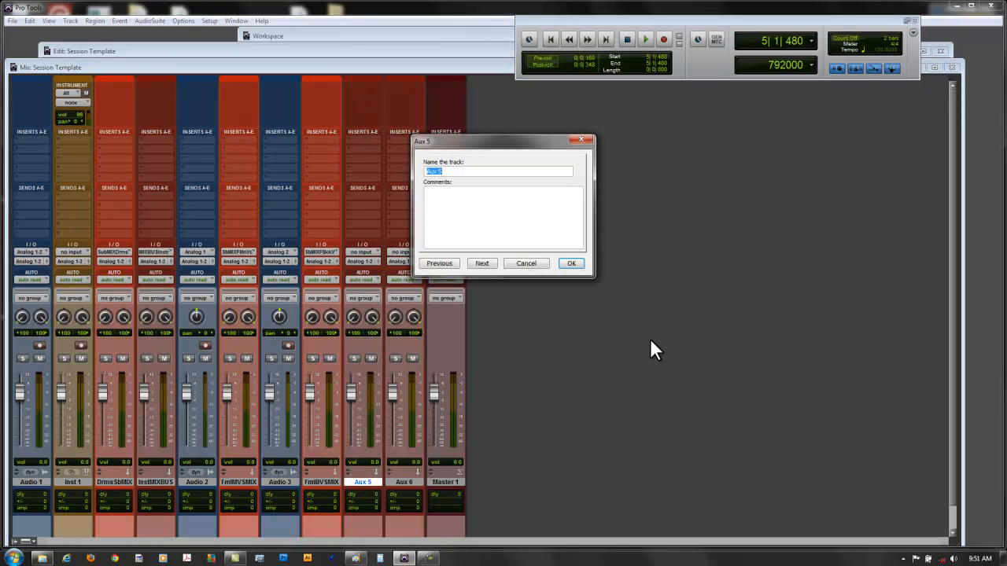
text(Vocal MIXBUS)
click(571, 264)
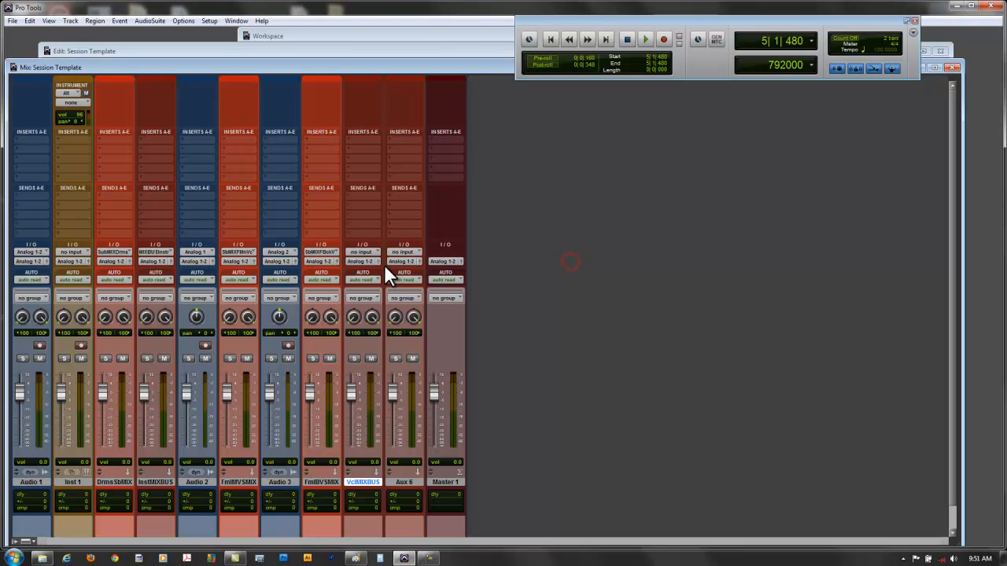
- Set the vocal mixbus track's input to stereo Bus 59-60 and rename that bus MIXBUS Vocal
click(363, 253)
mouse_move(372, 276)
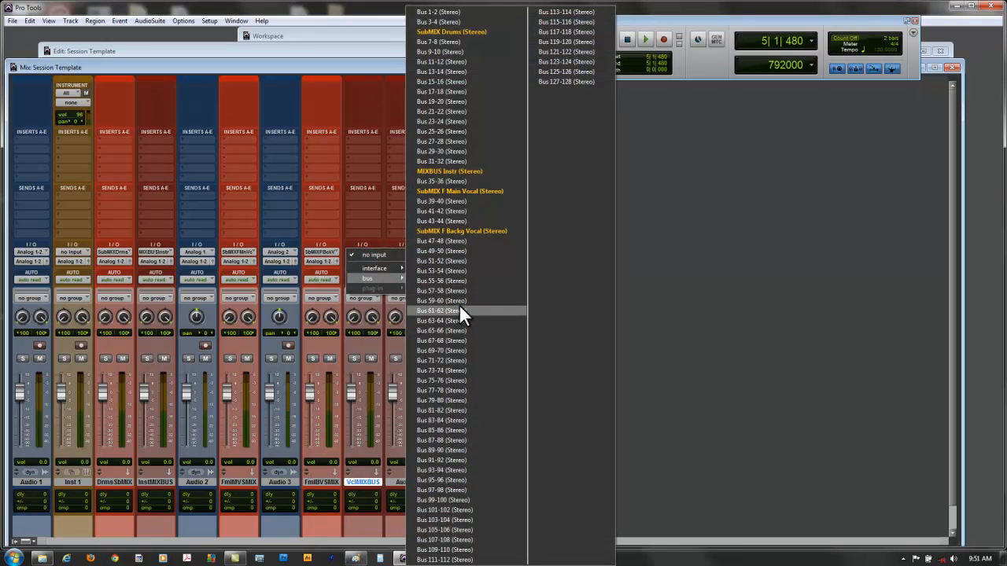
click(458, 299)
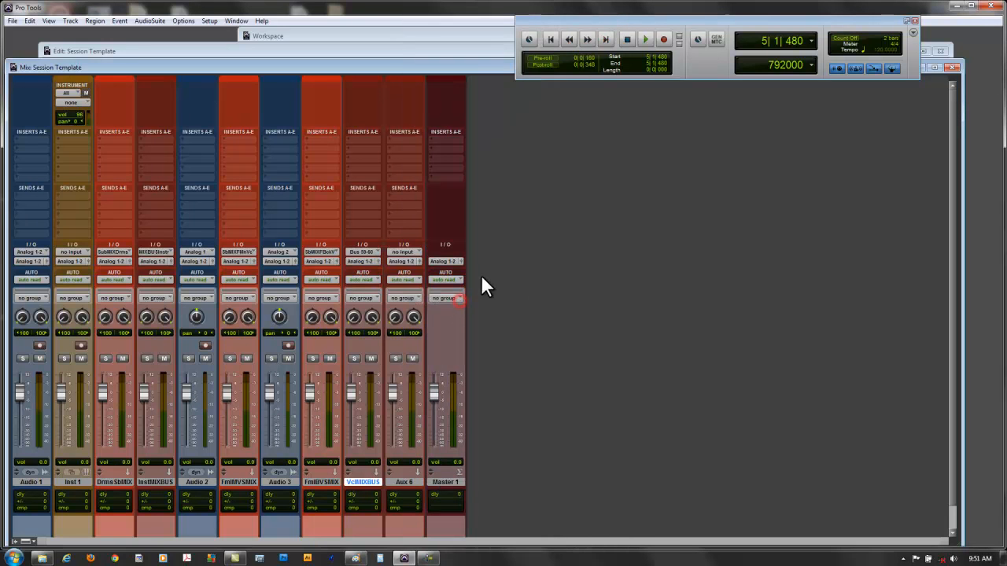
right_click(362, 254)
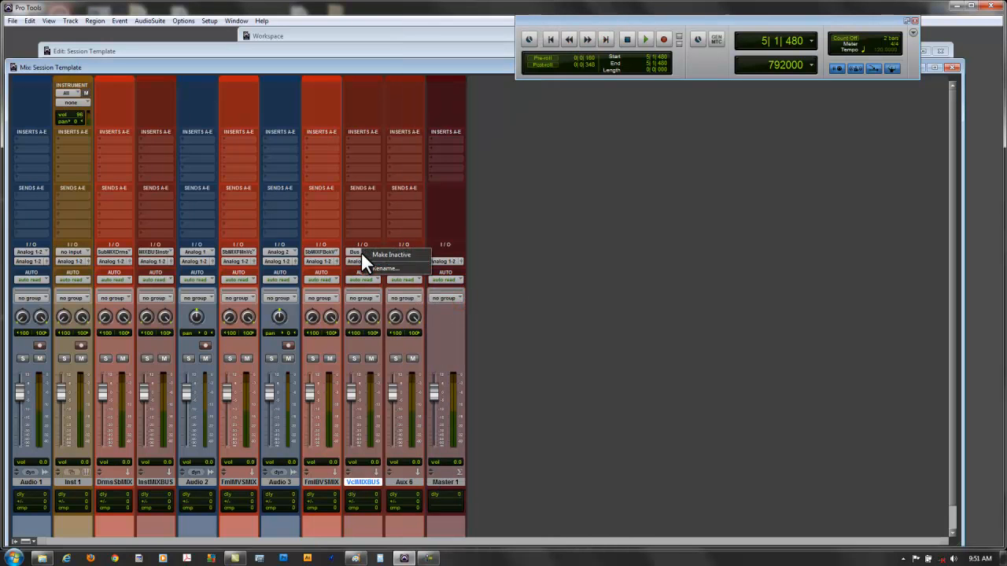
click(372, 268)
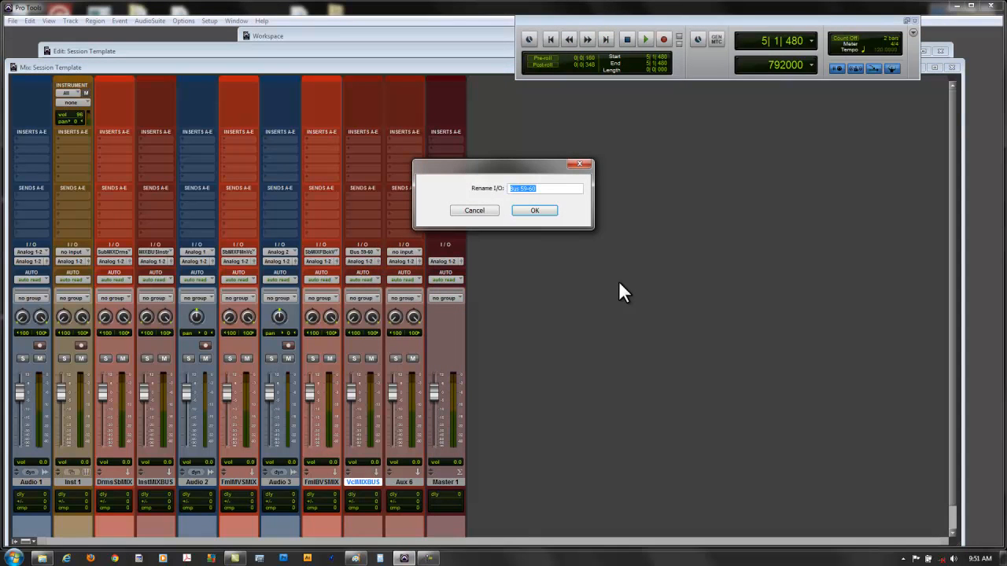
text(MIXBUS Vocal)
click(534, 210)
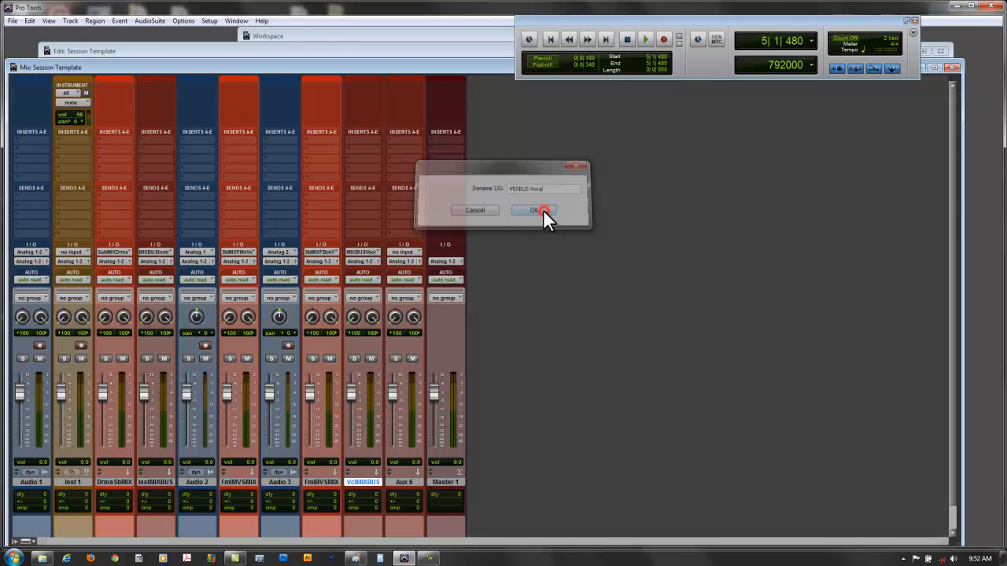
click(360, 261)
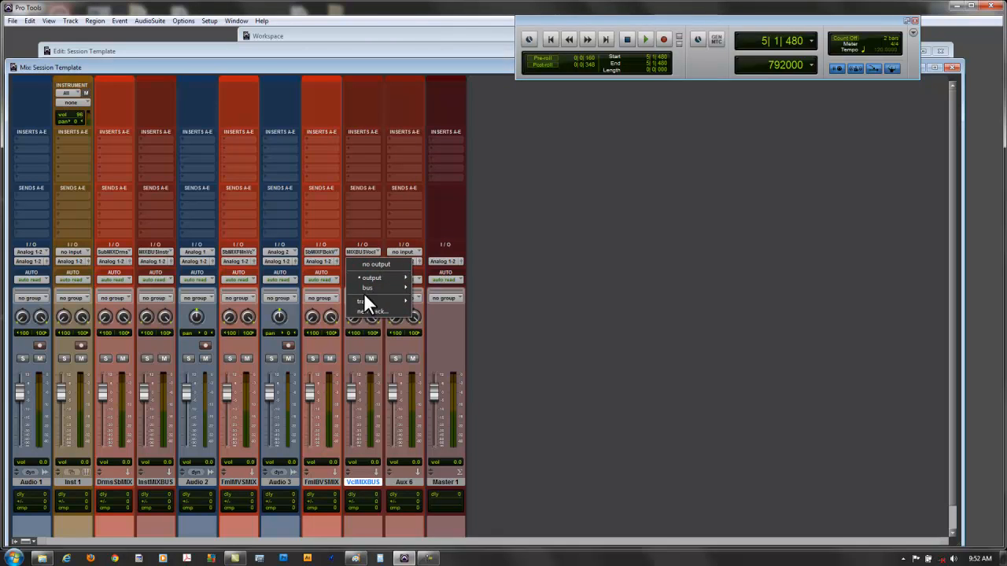
mouse_move(370, 285)
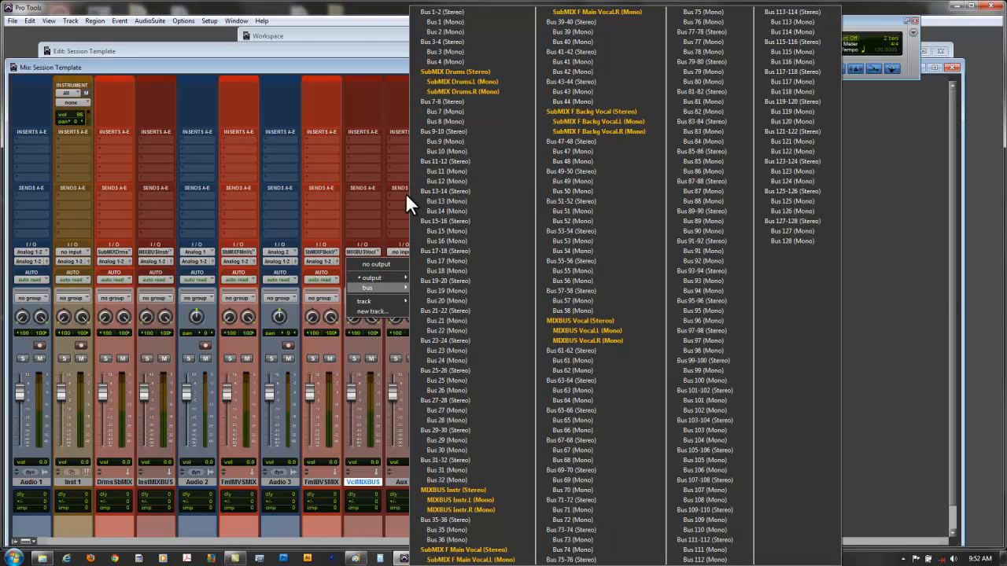
click(925, 284)
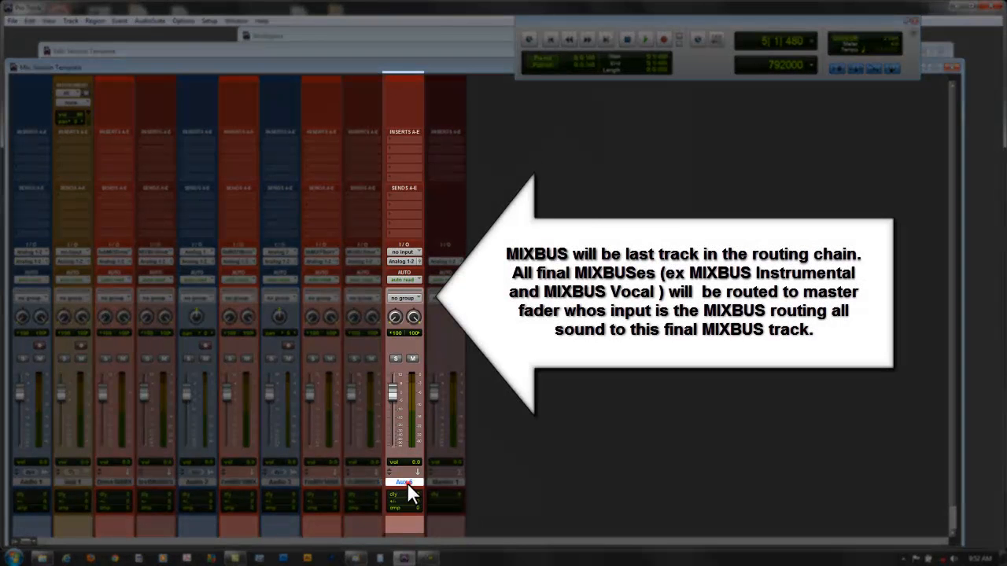
- Rename the Aux 6 track to MIXBUS
double_click(407, 482)
text(MIXBUS)
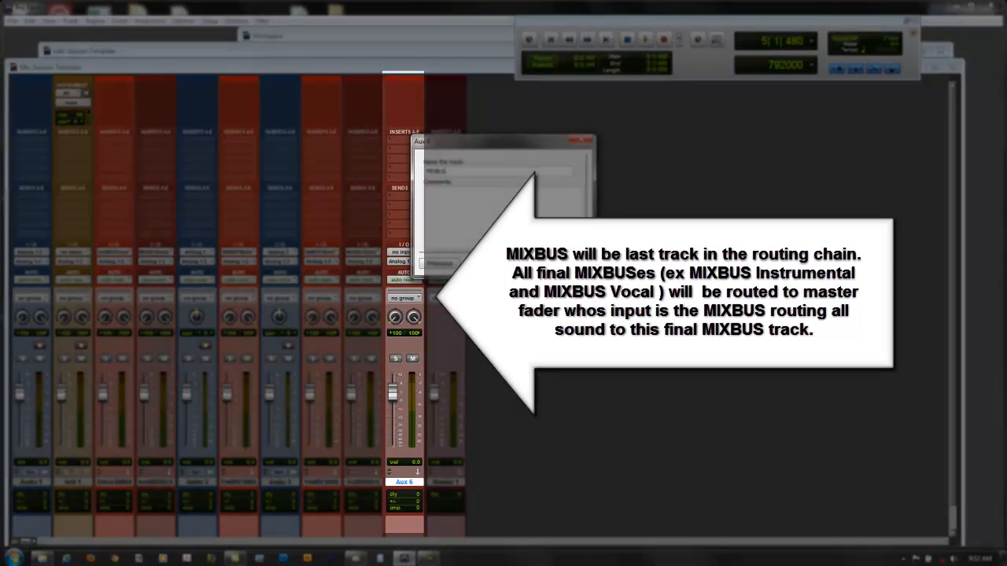
key(Return)
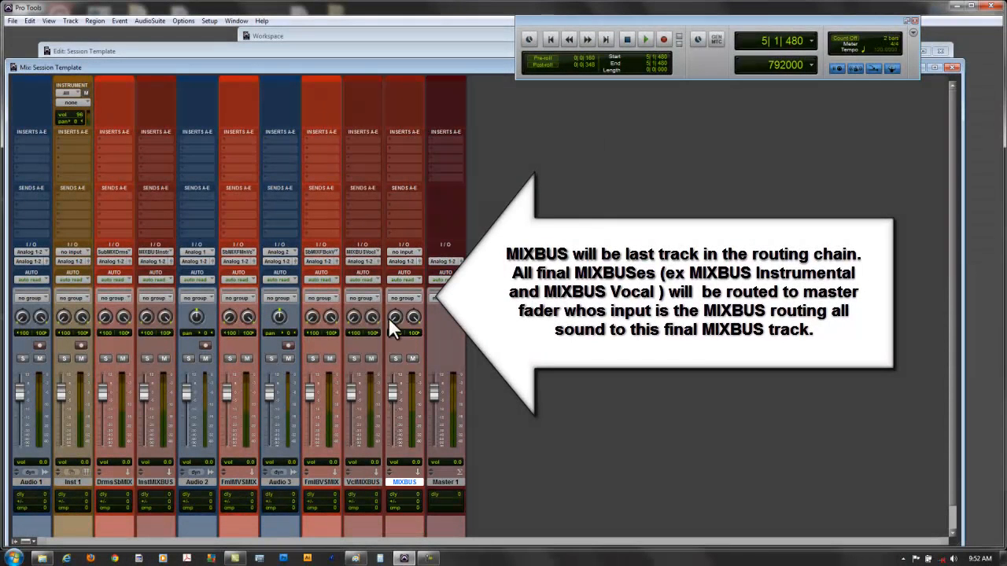
- Set the MIXBUS track's input to stereo Bus 67-68 and rename that bus MIXBUS
click(405, 253)
mouse_move(415, 278)
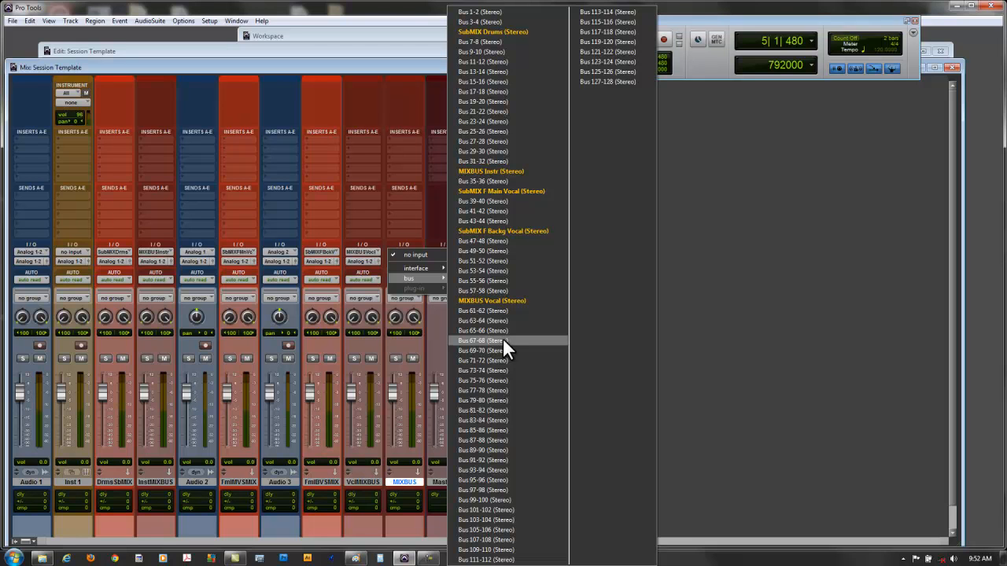
click(502, 340)
right_click(401, 259)
click(422, 261)
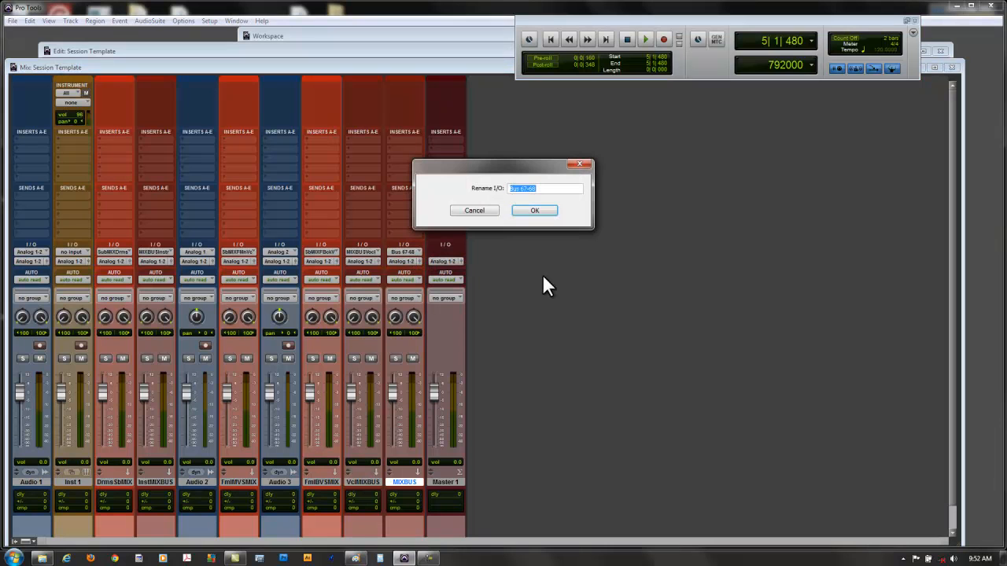
text(MIXBUS)
click(547, 210)
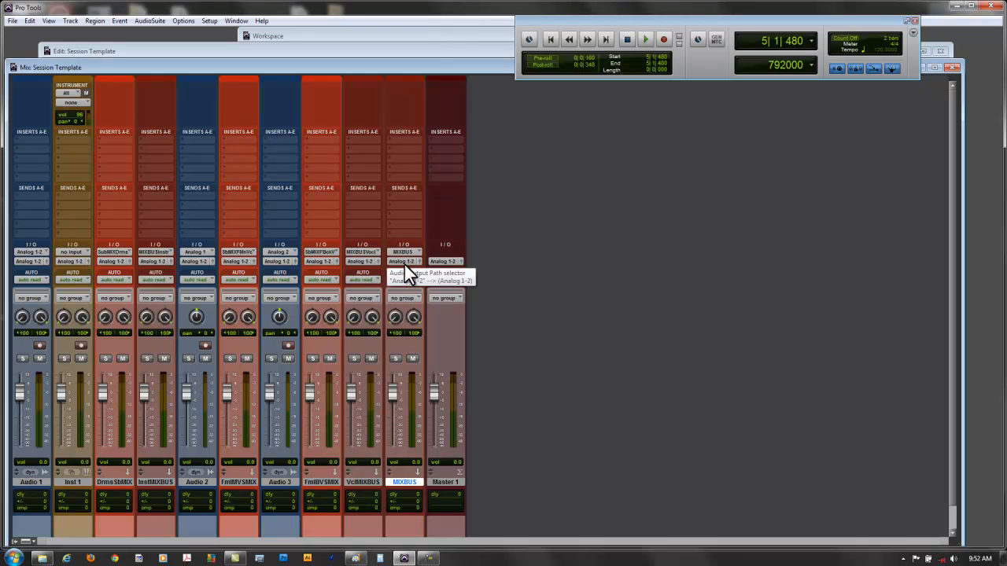
- Assign the Master 1 fader's output to the stereo MIXBUS bus
click(443, 262)
mouse_move(453, 278)
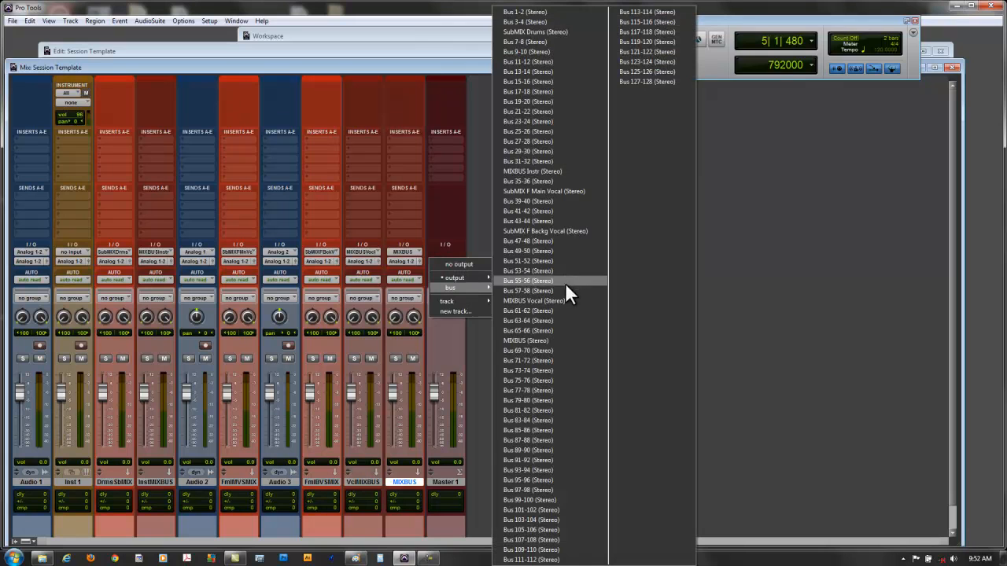
click(555, 340)
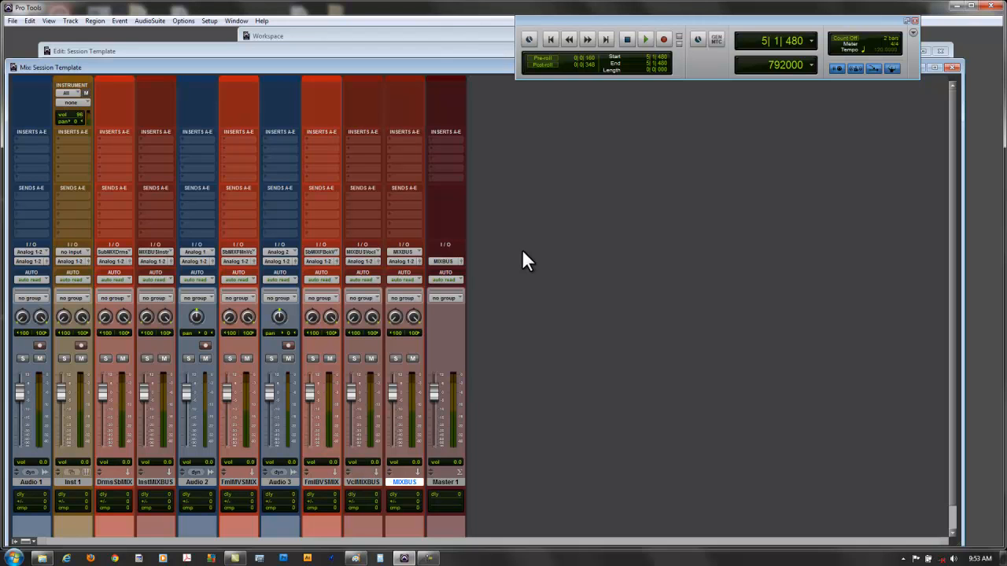
- Start saving the session as an installed system template and choose the Studio Time category
click(13, 20)
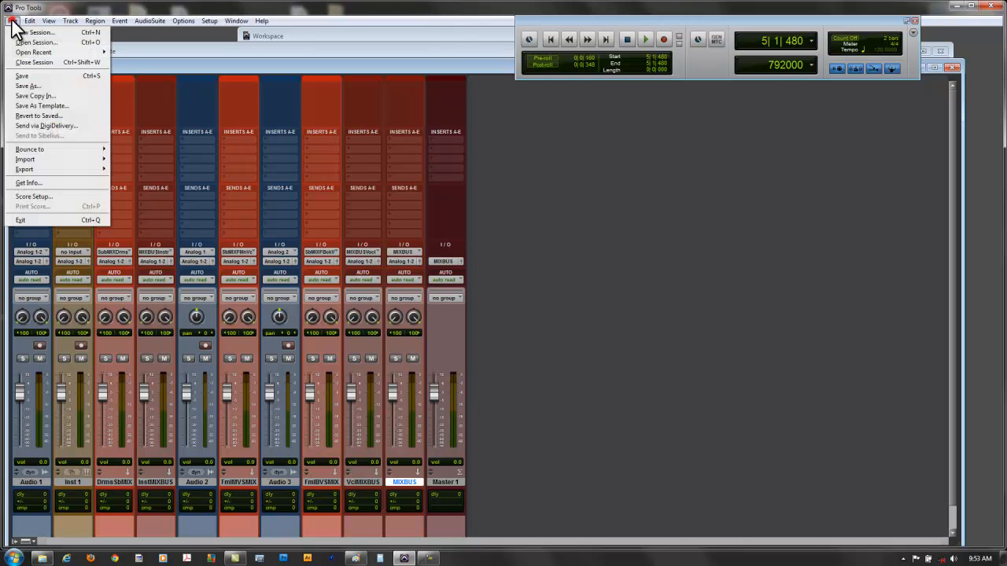
click(51, 104)
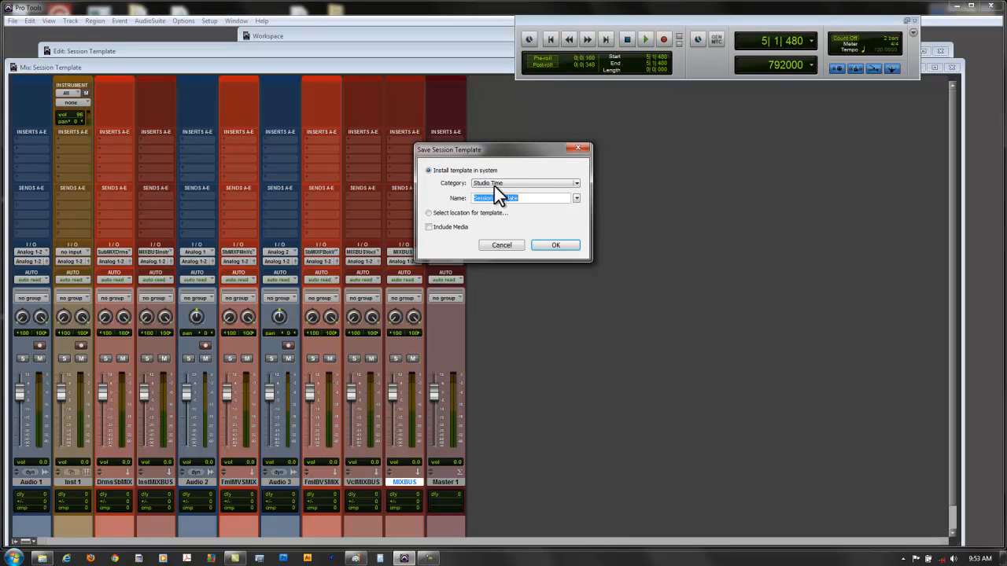
click(576, 183)
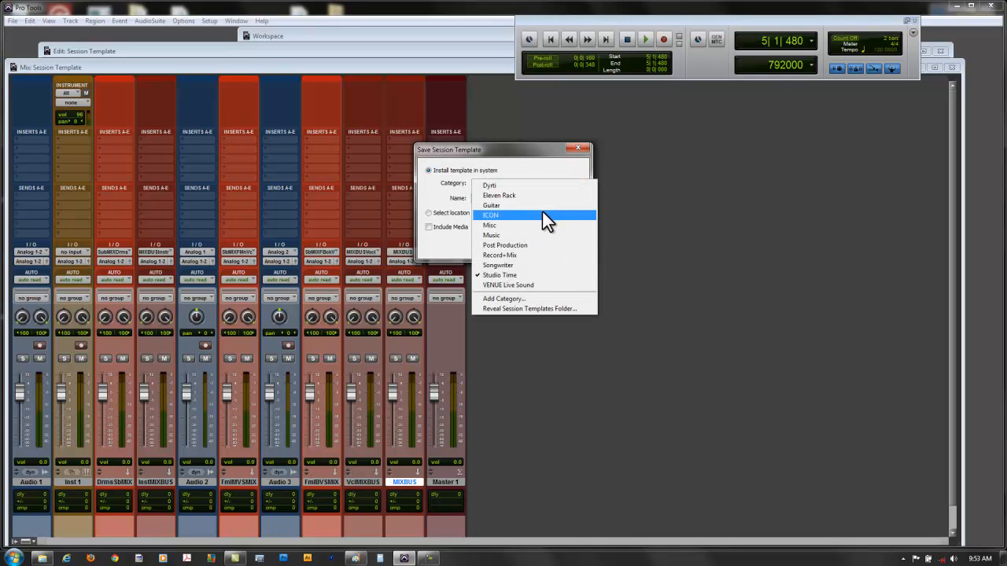
click(527, 274)
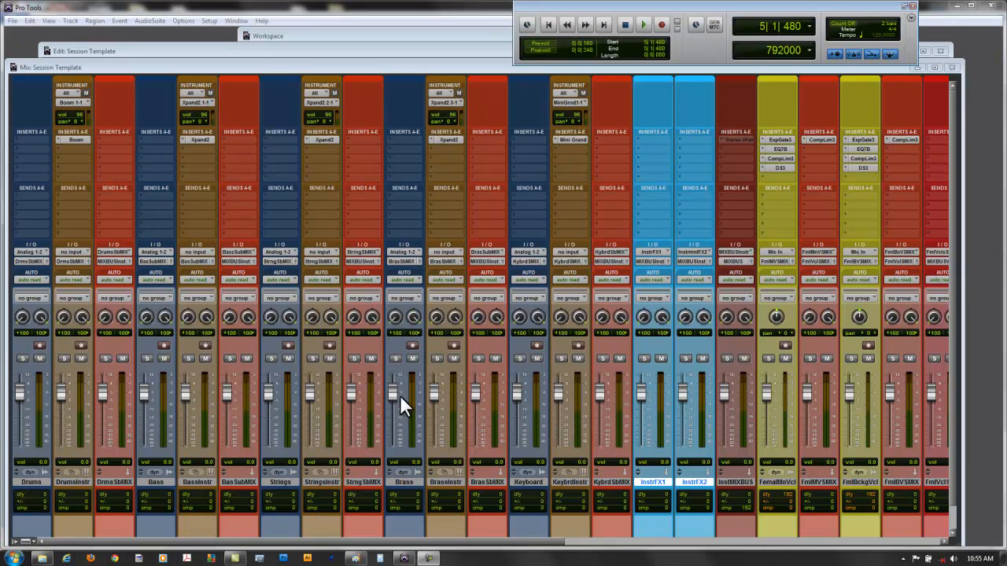
- Look over the full template's channel strips out to the reference track and back, ending on the Drums track
drag(329, 542, 713, 542)
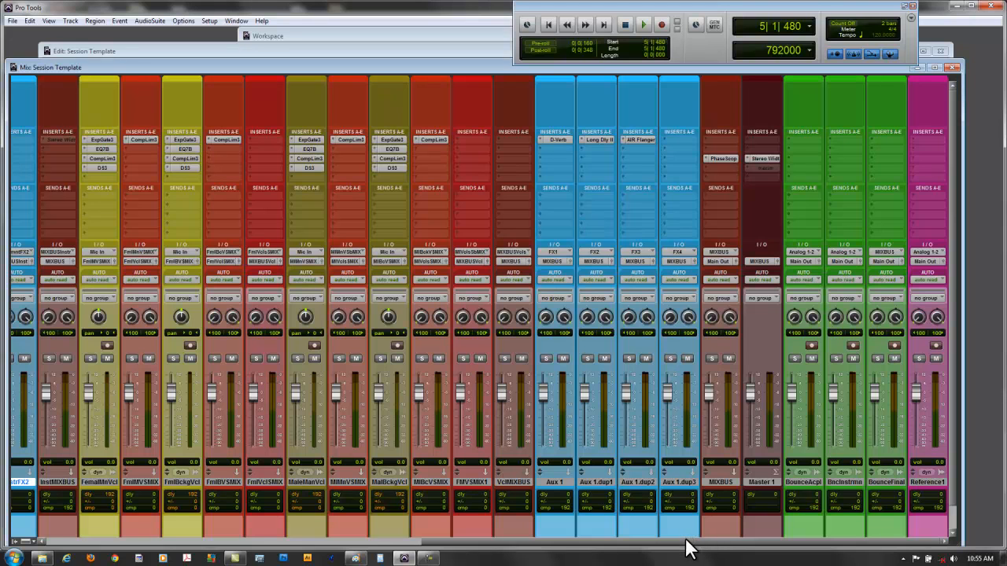
drag(690, 539, 271, 548)
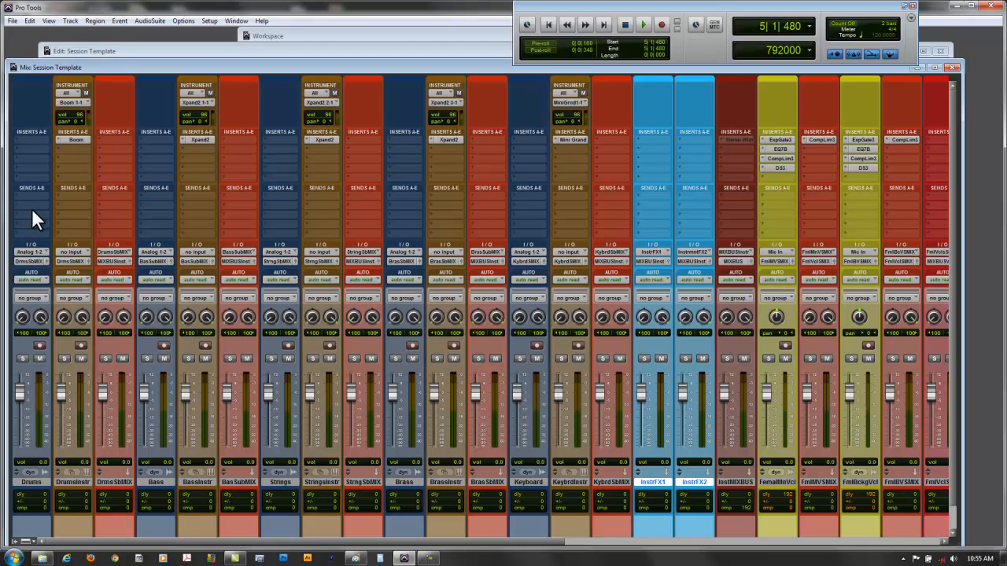
click(31, 481)
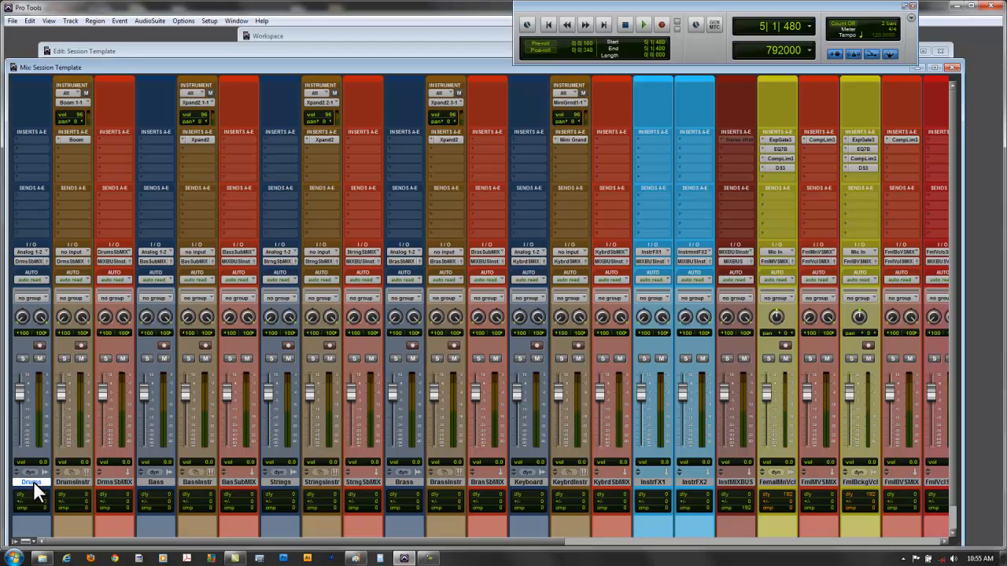
- Route the DrumsInstr track's output to the stereo Drums SubMIX bus
click(69, 481)
click(64, 259)
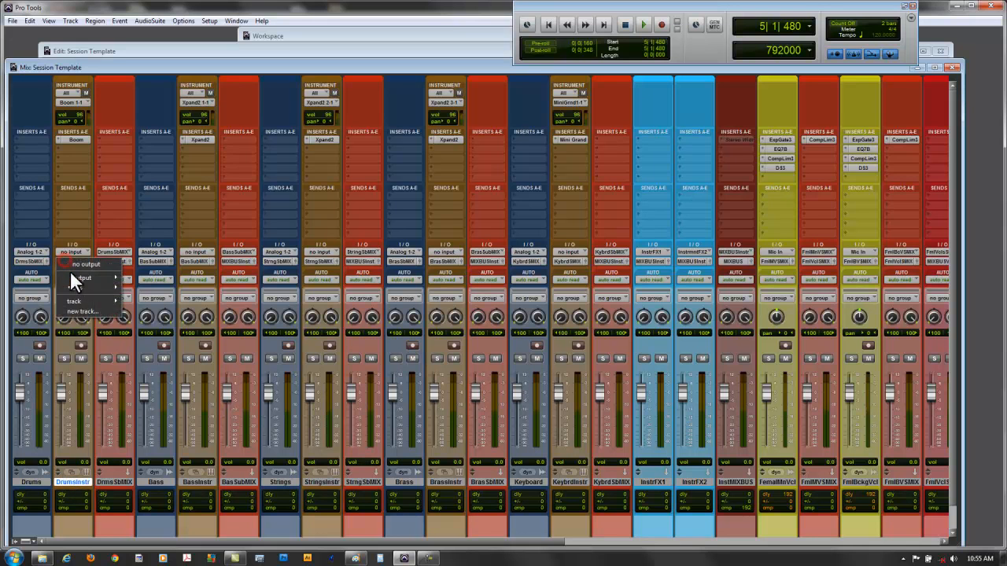
mouse_move(79, 287)
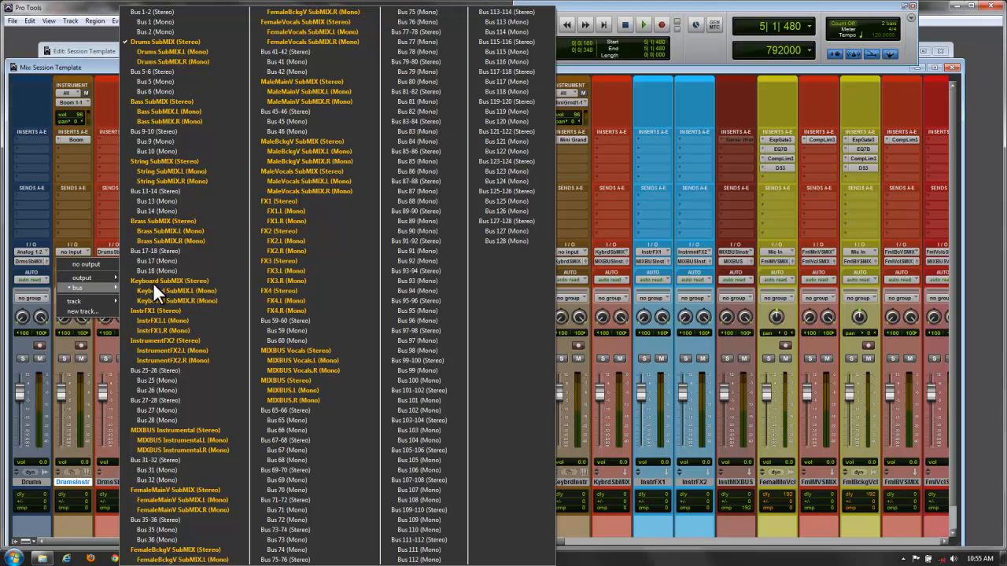
click(184, 42)
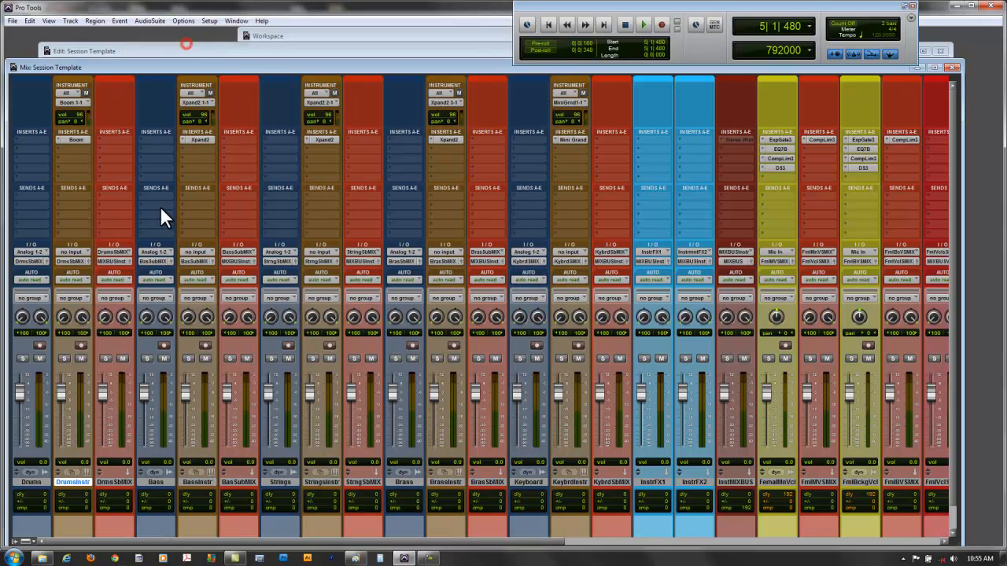
- Set the drums submix track's input to the stereo Drums SubMIX bus
click(115, 252)
mouse_move(120, 277)
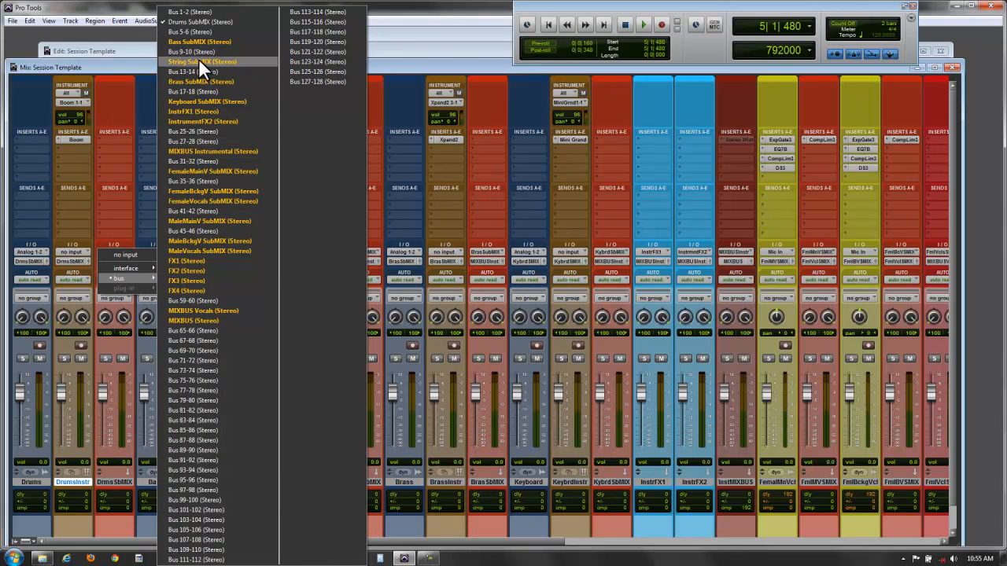
click(206, 21)
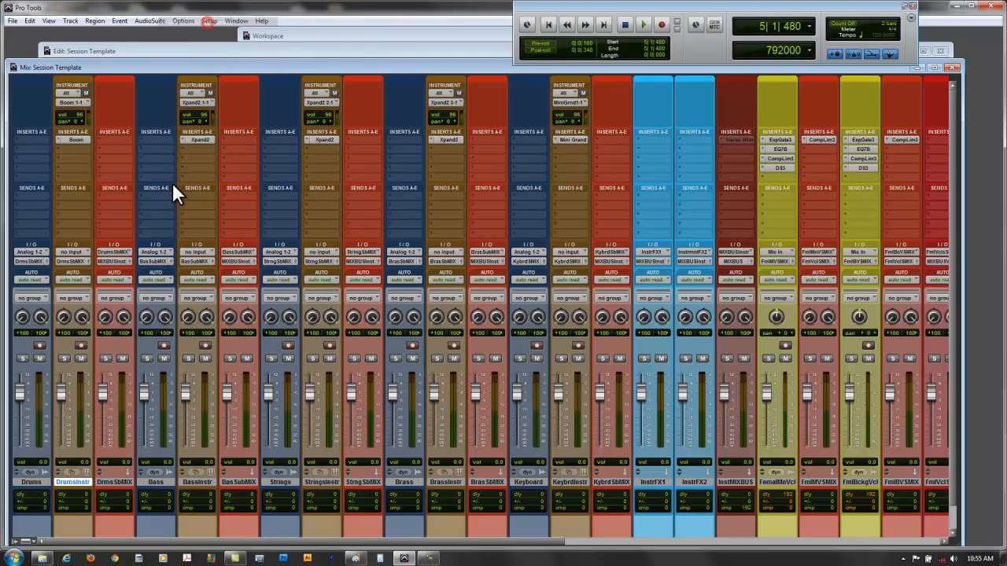
- Route the drums submix track's output to the stereo MIXBUS Instrumental bus
click(113, 260)
mouse_move(129, 290)
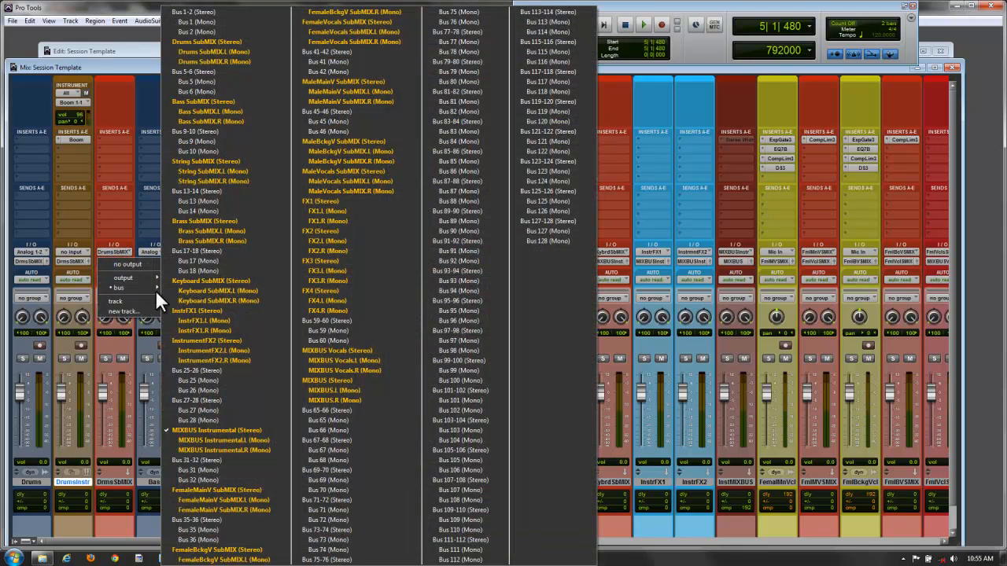
click(221, 431)
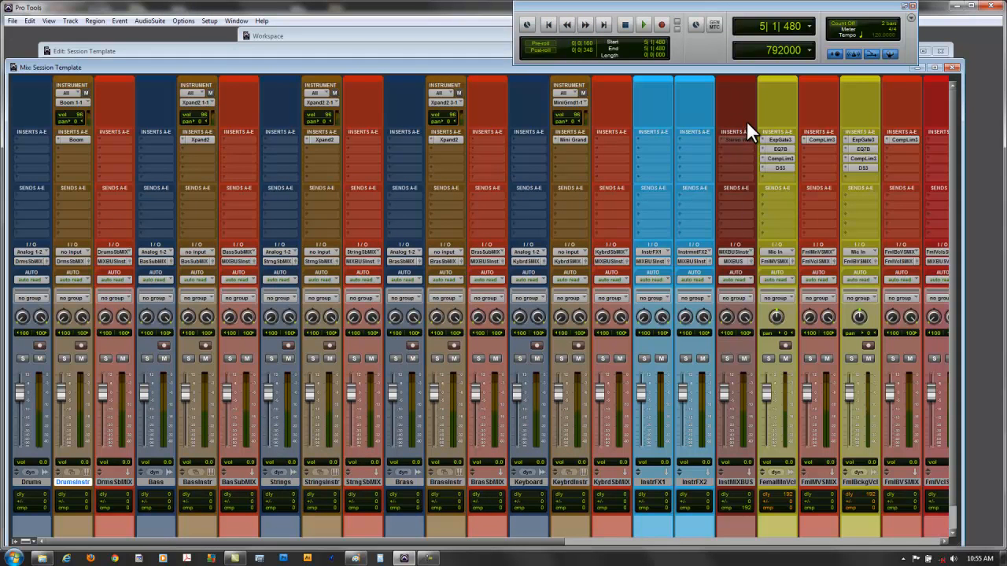
- Show the mixer's channel strips in narrow format and go through the drums, bass, strings and brass submix tracks in turn
click(50, 20)
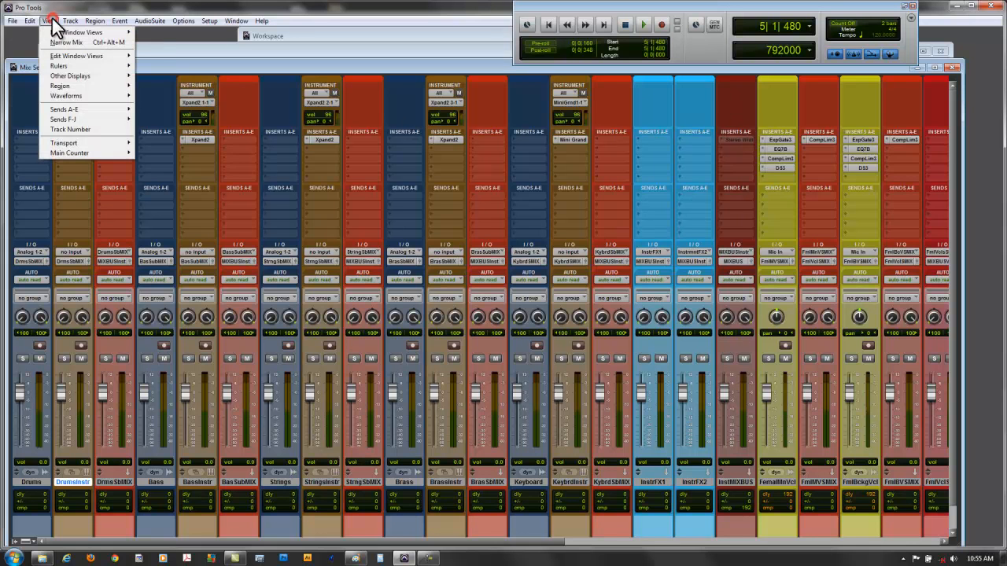
click(53, 42)
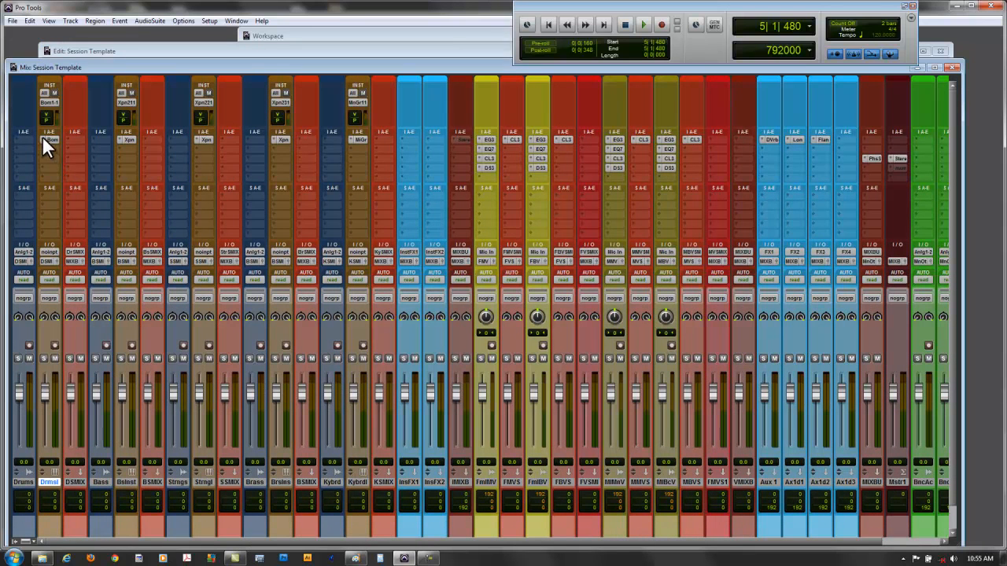
click(76, 481)
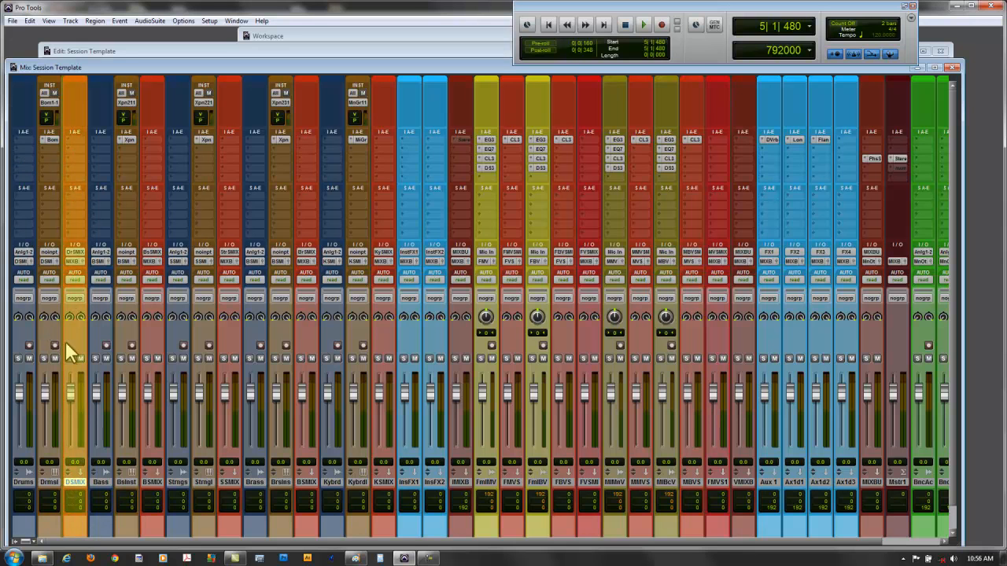
click(151, 481)
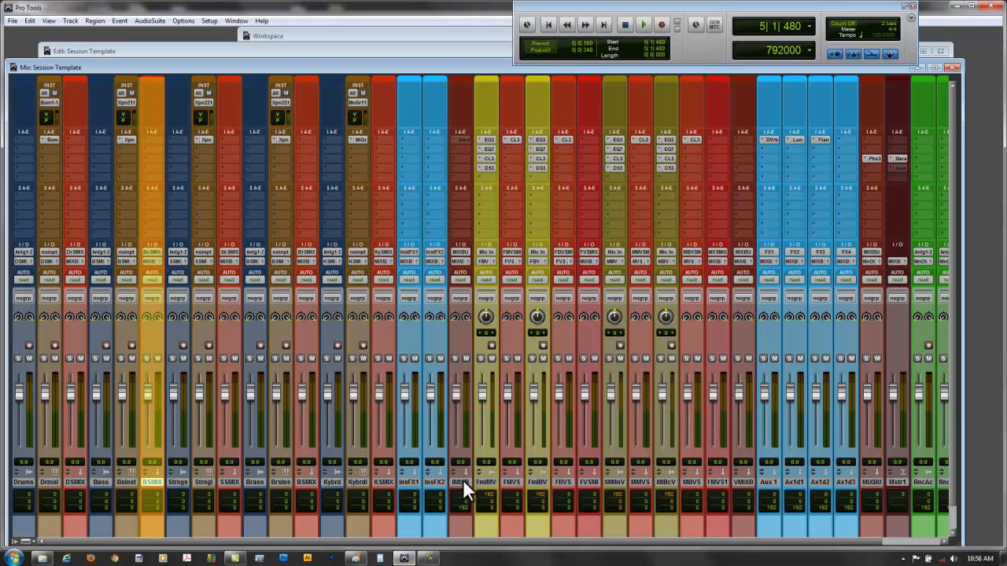
click(228, 482)
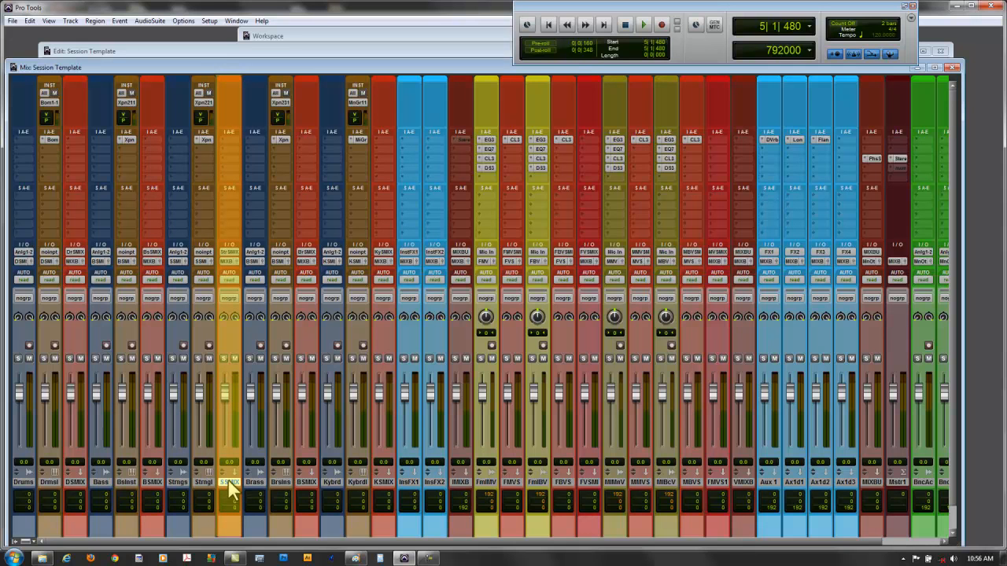
click(306, 481)
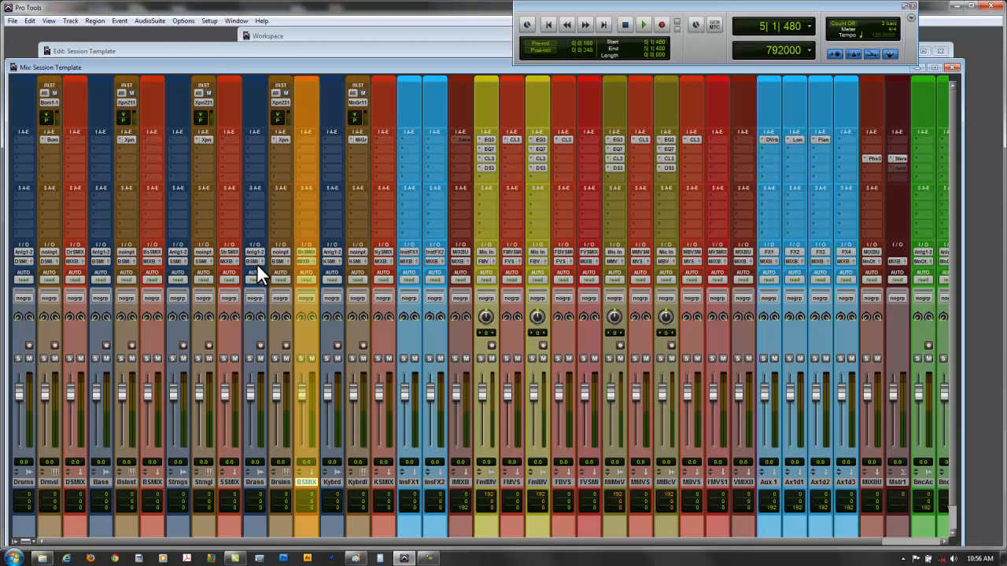
- Set the brass submix track's input to the stereo Brass SubMIX bus
click(306, 254)
mouse_move(317, 273)
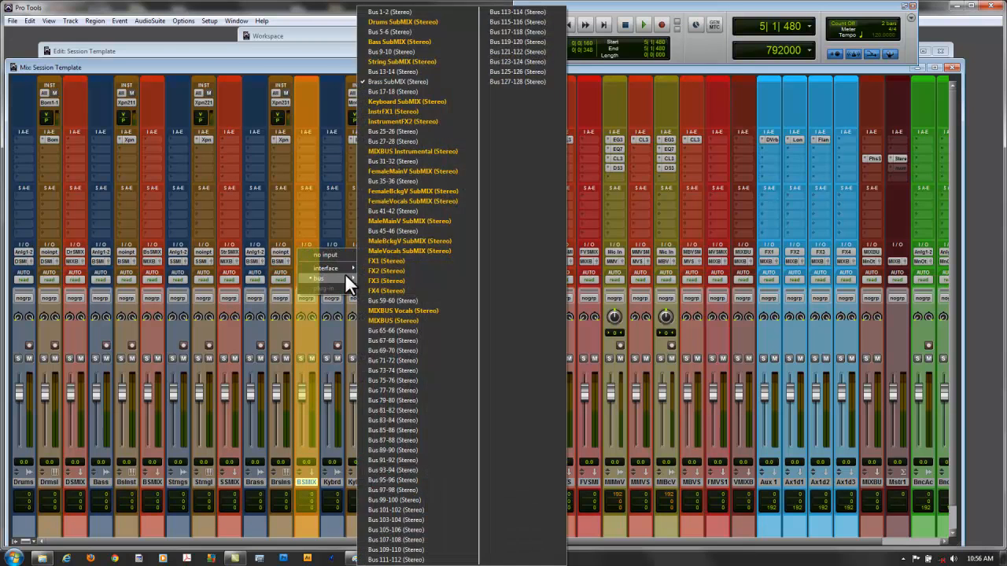
click(401, 79)
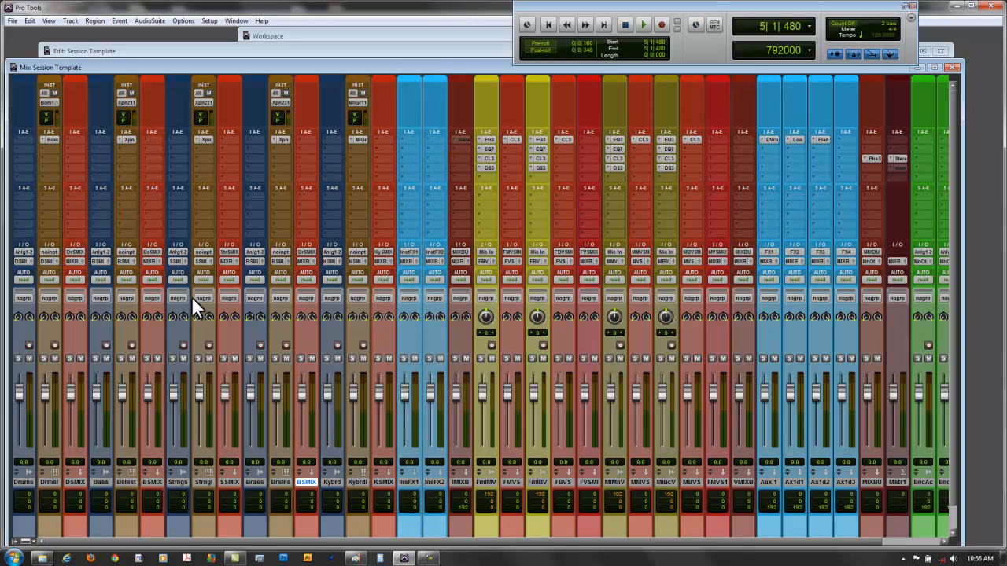
- Check the first instrument FX track's input bus and route its output to the stereo MIXBUS Instrumental bus
click(407, 250)
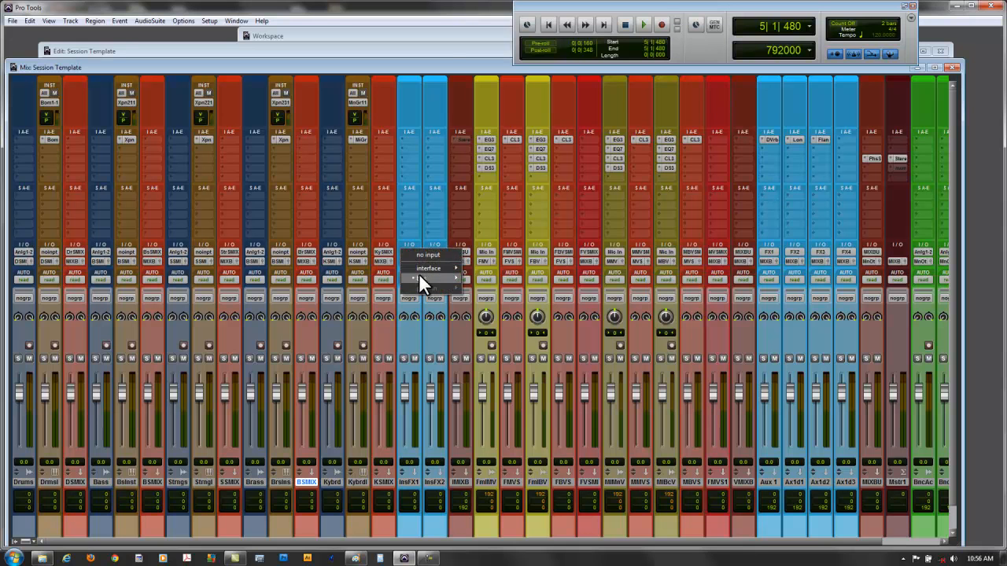
mouse_move(419, 273)
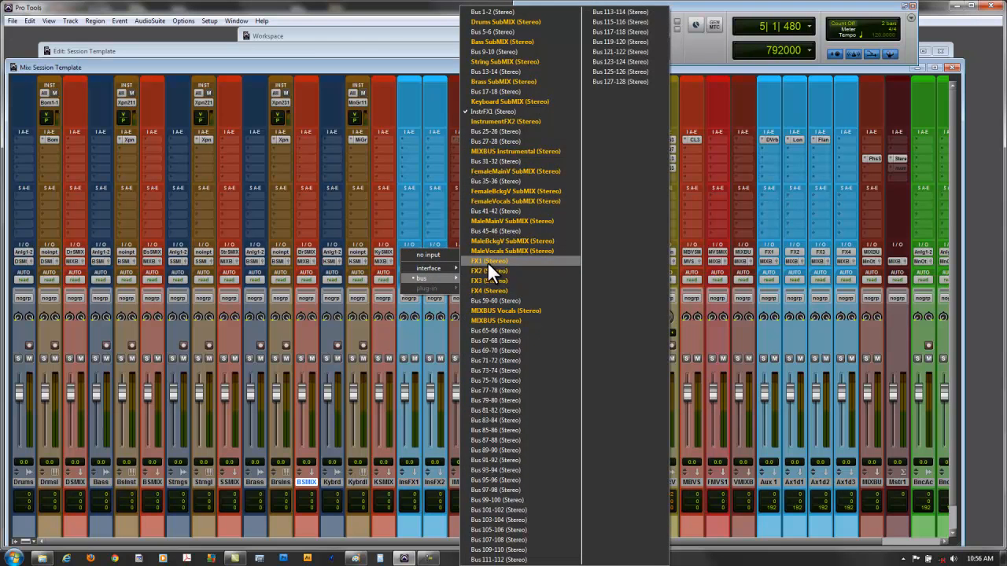
click(397, 262)
click(409, 262)
mouse_move(422, 288)
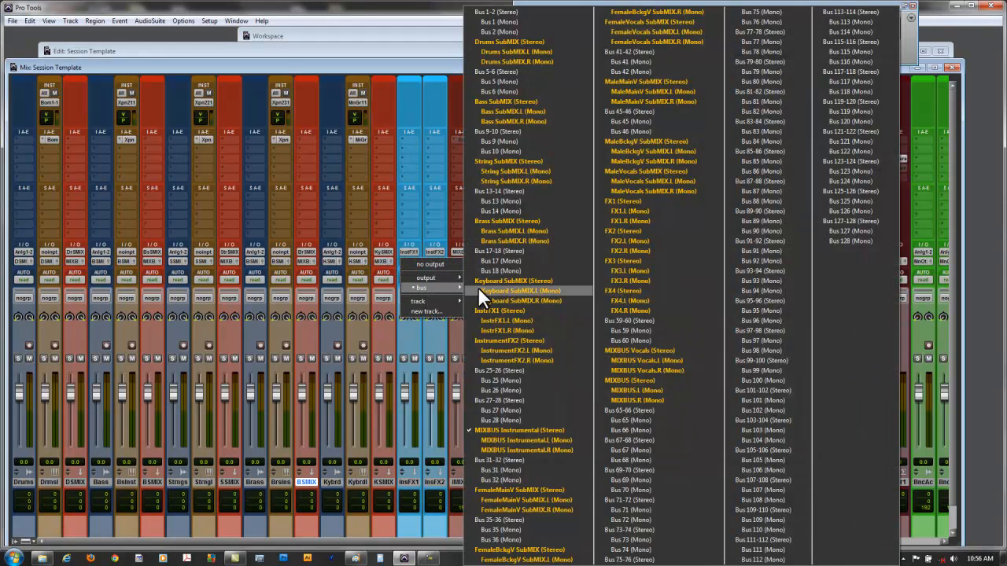
click(504, 429)
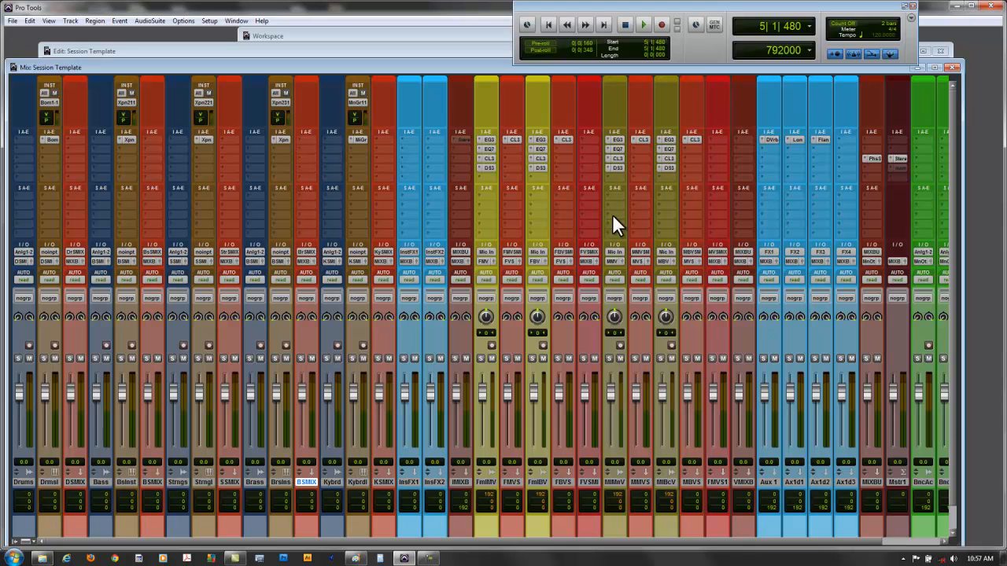
- Go through the male vocal tracks, both vocal submixes and the vocal mixbus, dismissing the Windows colour scheme prompt
click(611, 481)
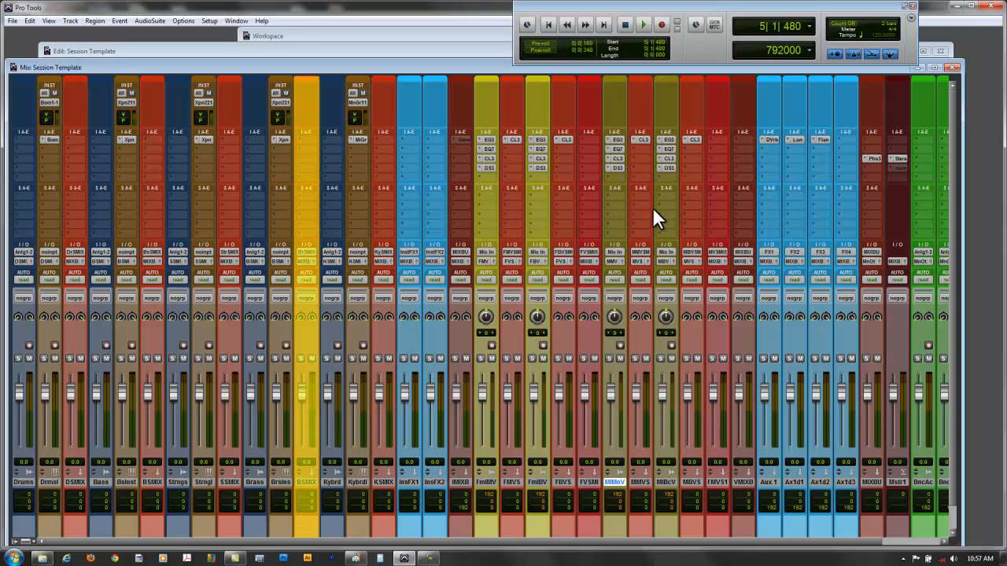
click(689, 481)
click(715, 482)
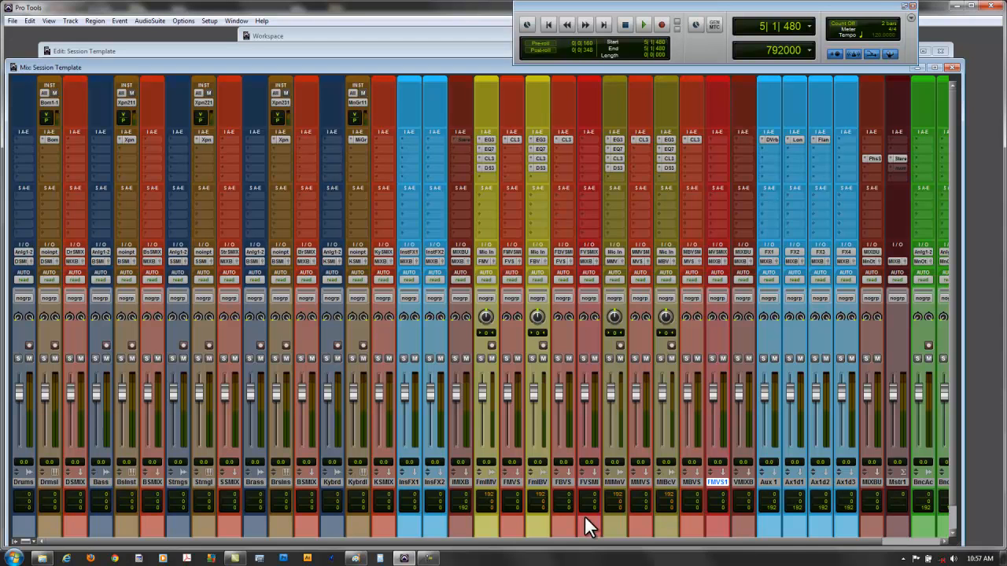
click(588, 482)
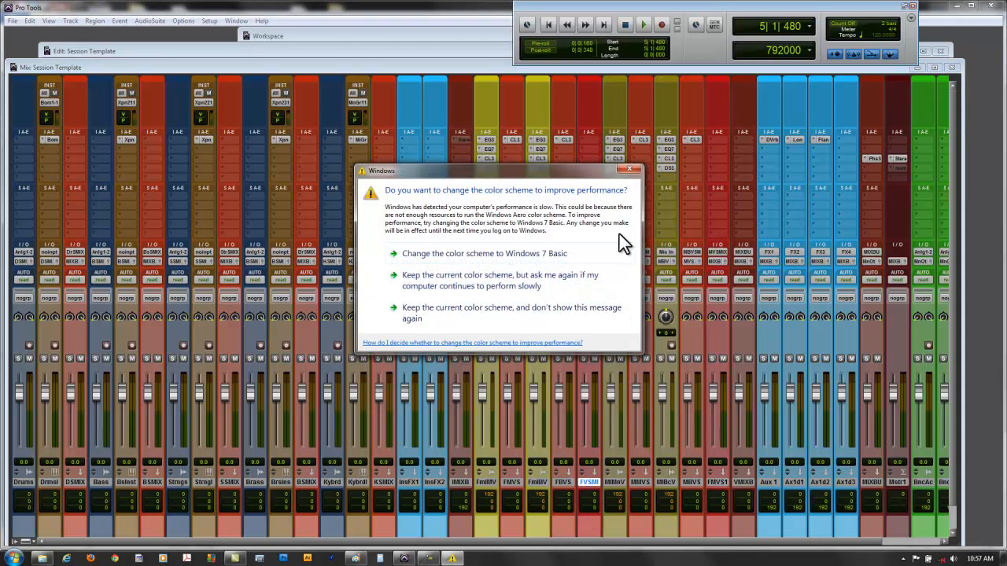
click(632, 170)
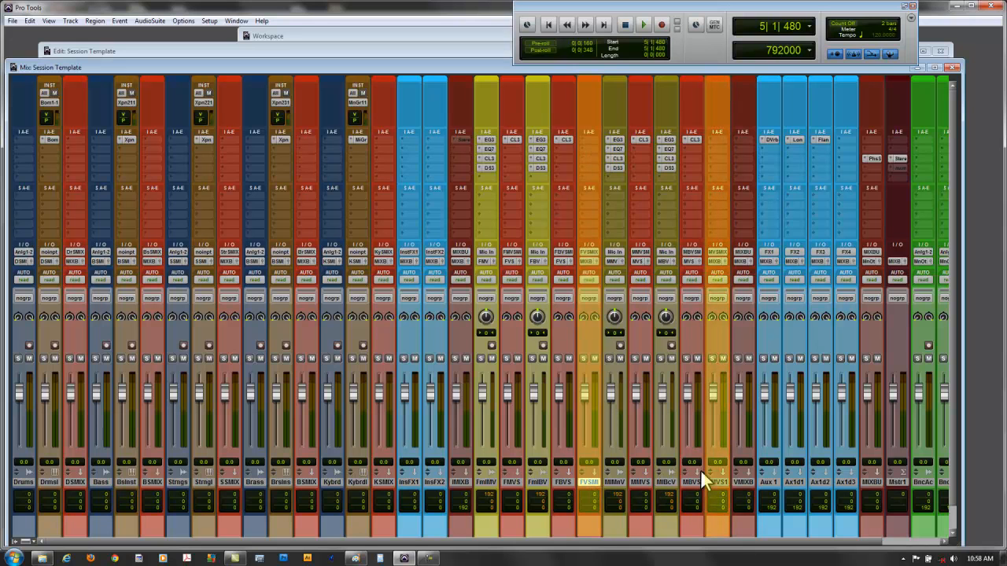
click(718, 481)
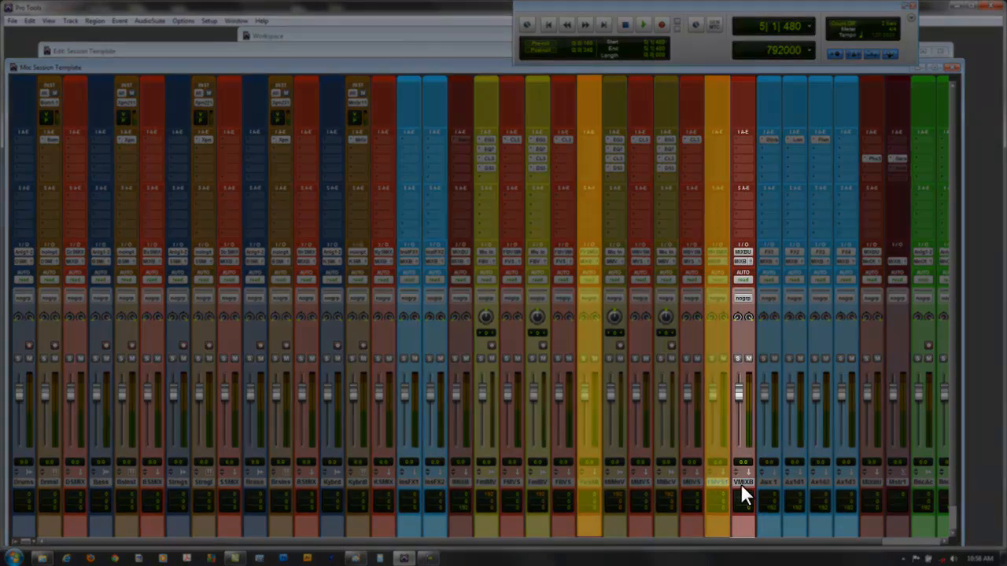
click(742, 482)
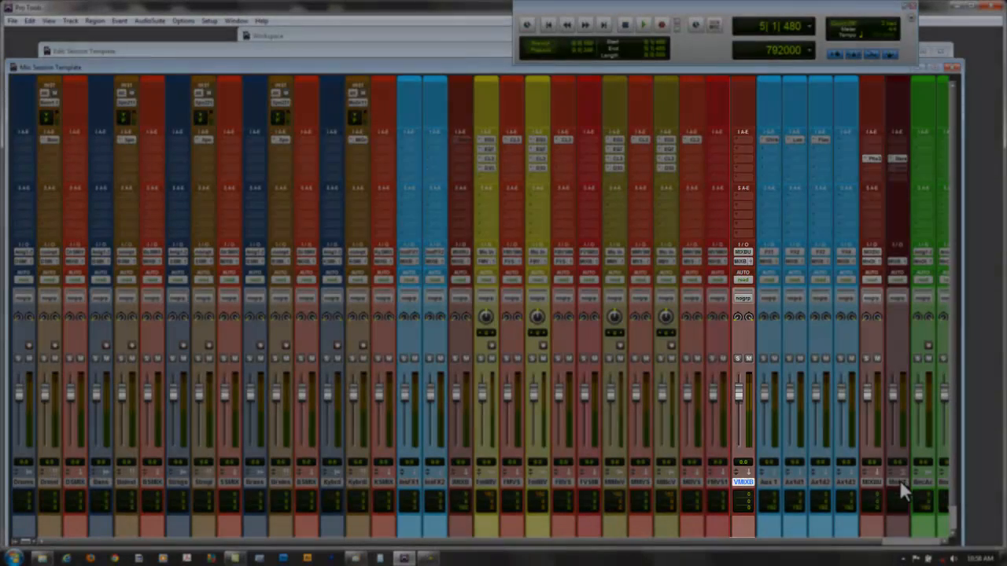
- Select the master fader, the main MIXBUS and the three green bounce tracks in turn to review the end of the signal chain
click(899, 480)
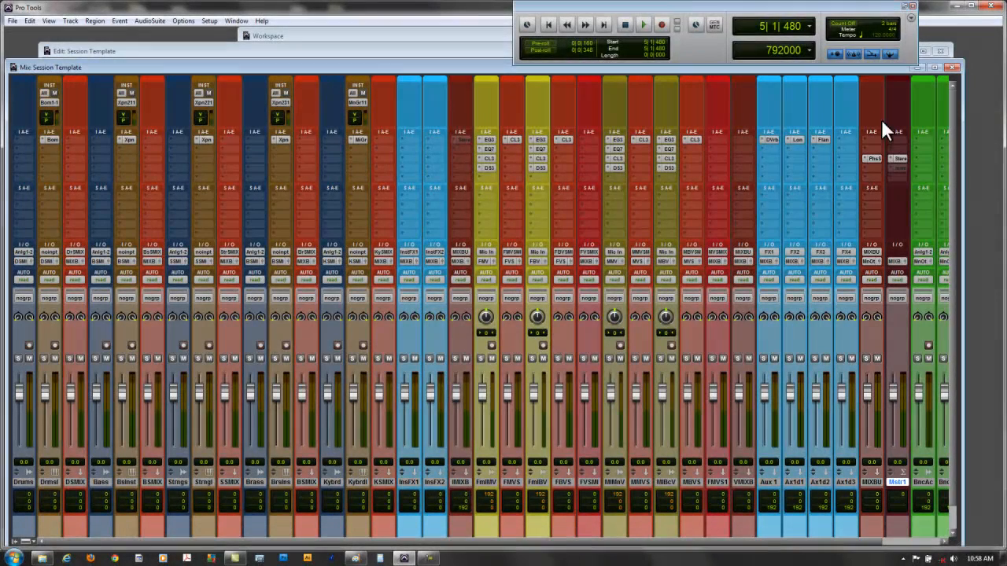
click(869, 481)
drag(577, 541, 645, 541)
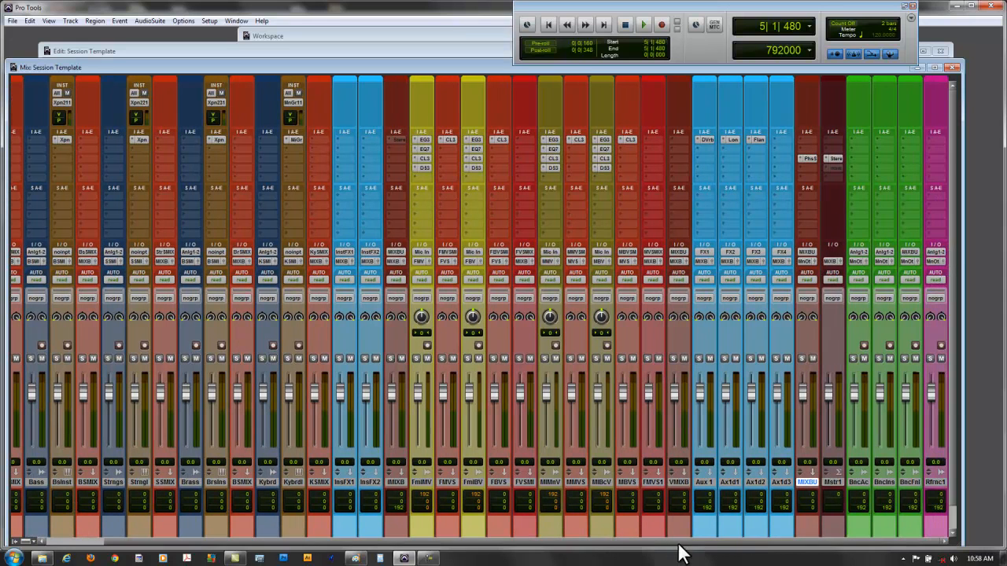
click(860, 482)
click(885, 481)
click(910, 481)
- Return to the first tracks and restore the mixer's full-width channel strips
drag(548, 543, 461, 549)
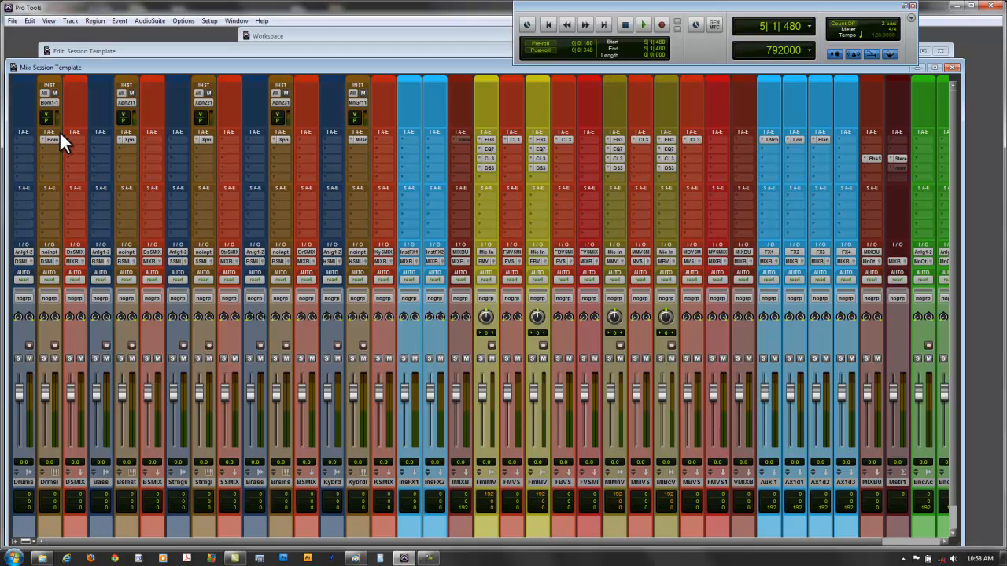
click(25, 20)
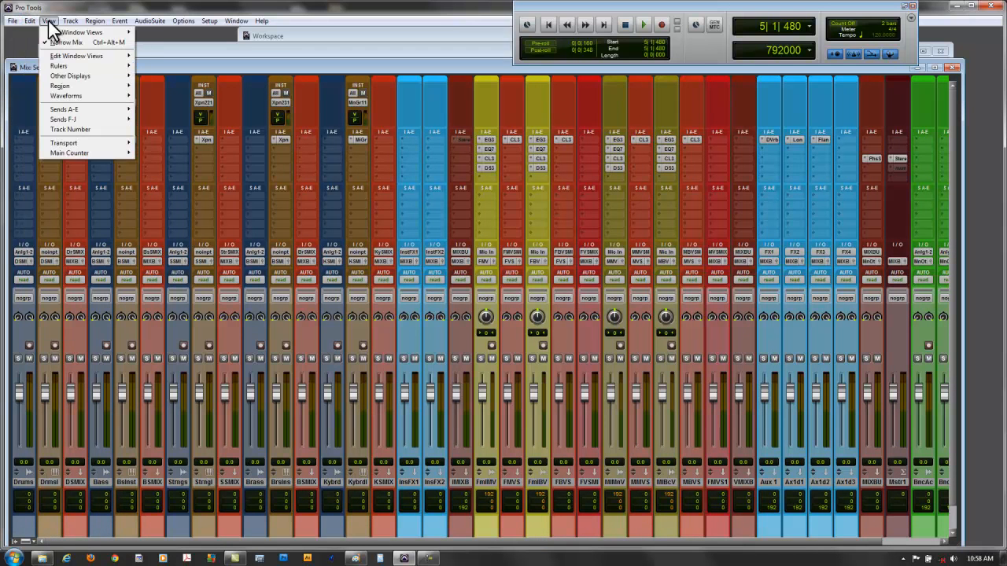
click(60, 40)
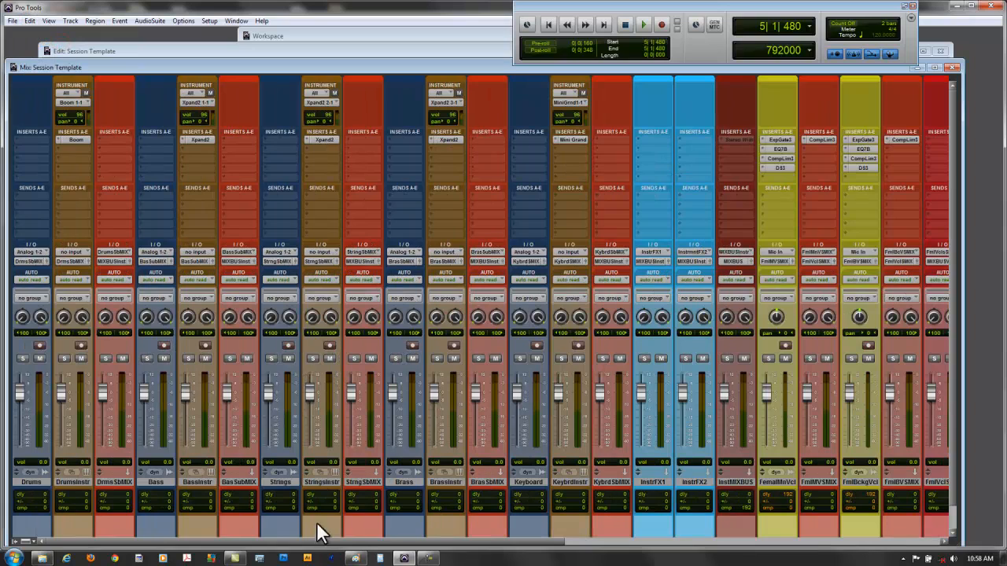
- Inspect the Expander/Gate insert on the female main vocal track and close its plug-in window
drag(317, 543, 559, 541)
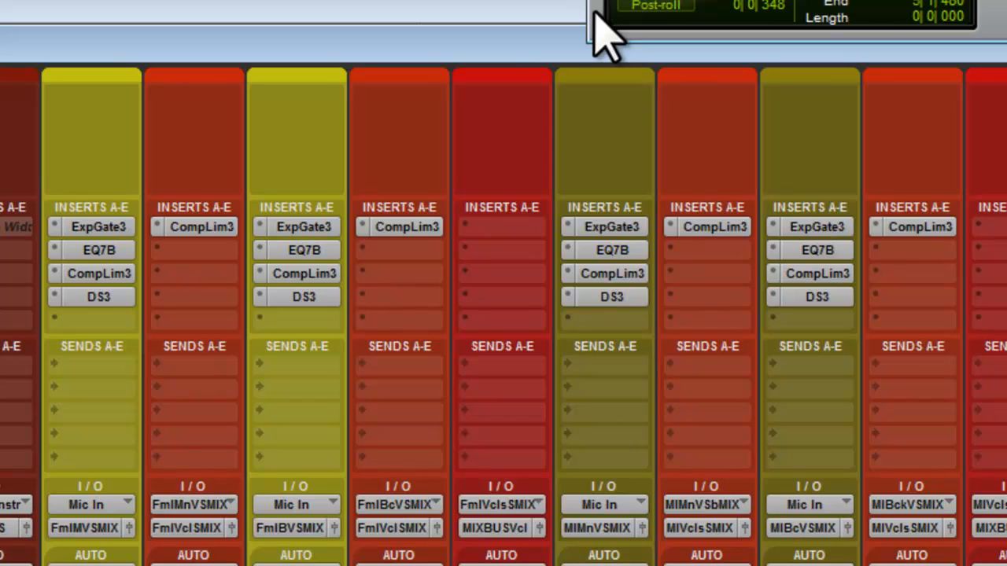
click(96, 228)
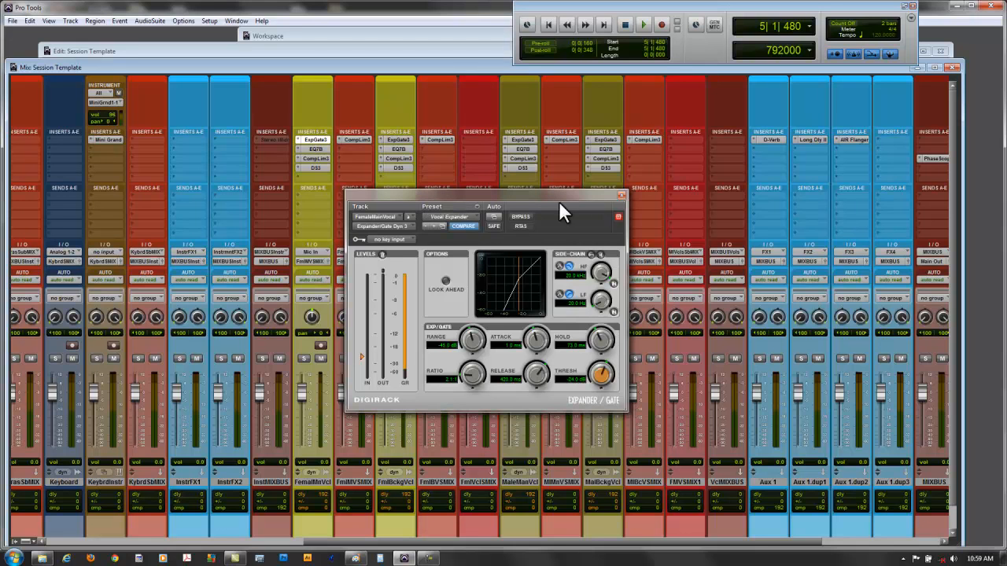
click(620, 195)
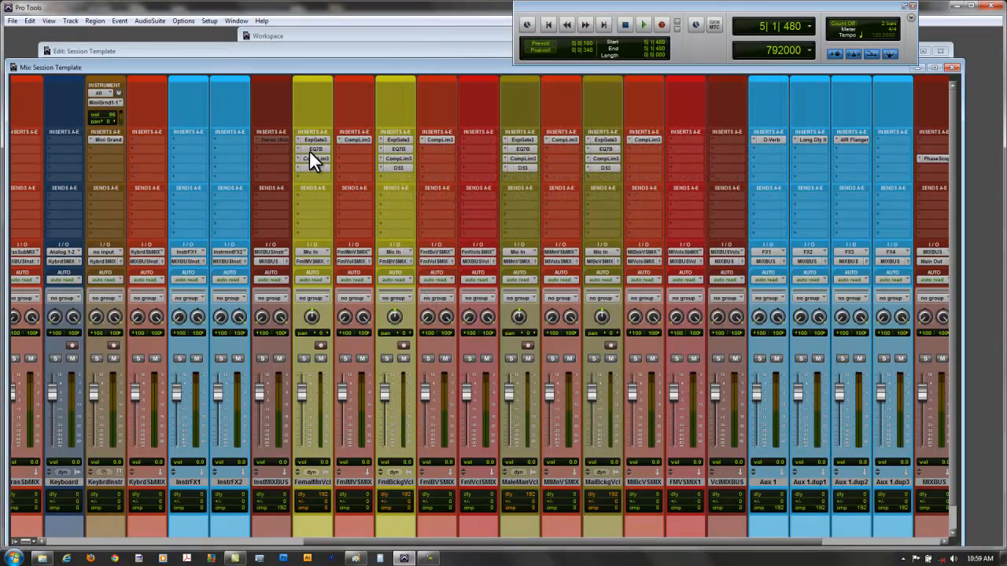
- Inspect the 7-band EQ on the female main vocal track, look through its Vocals presets and close the plug-in
click(311, 150)
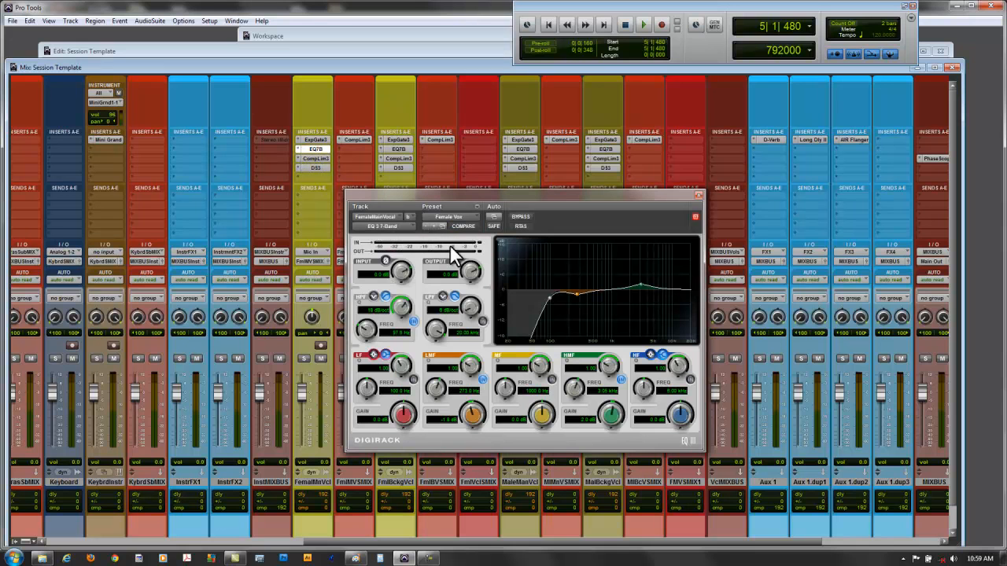
click(466, 216)
mouse_move(482, 368)
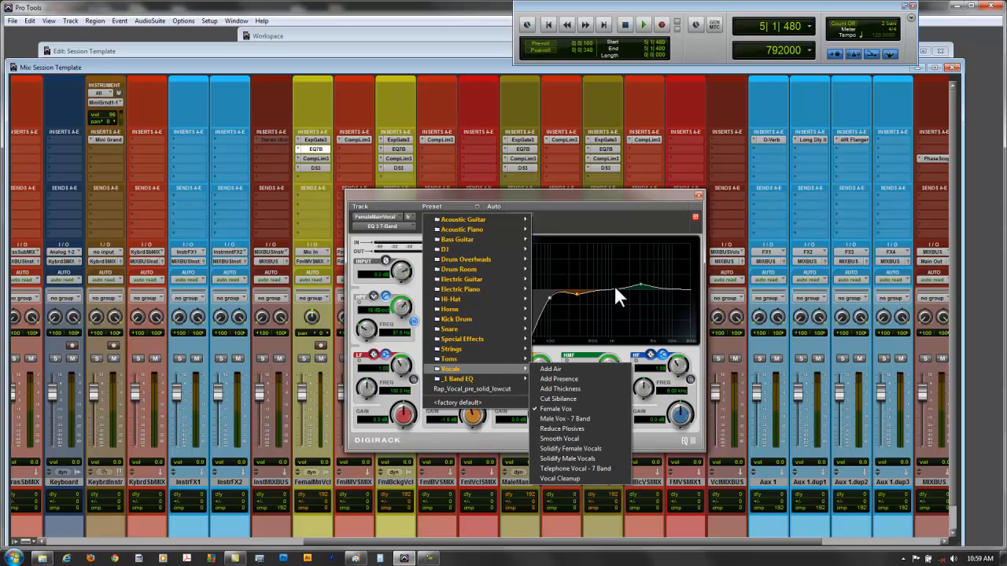
click(610, 198)
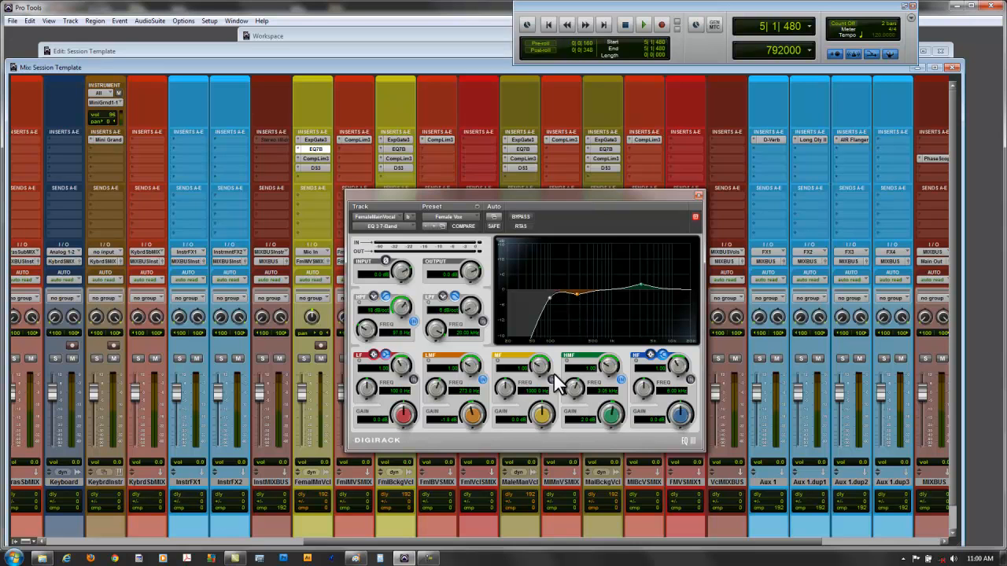
click(697, 195)
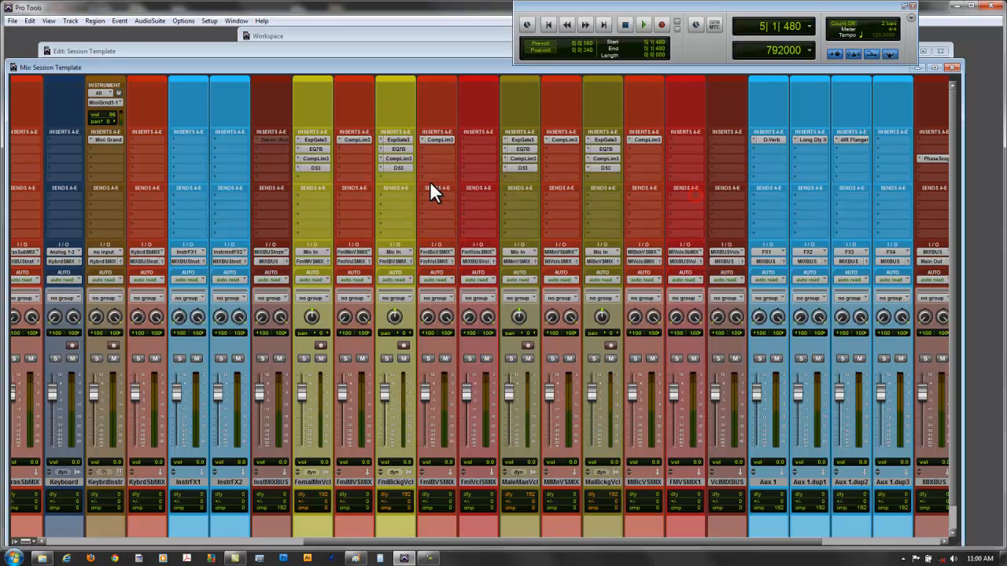
- Inspect the Compressor/Limiter on the female main vocal track, look through its preset list and close the plug-in
click(311, 158)
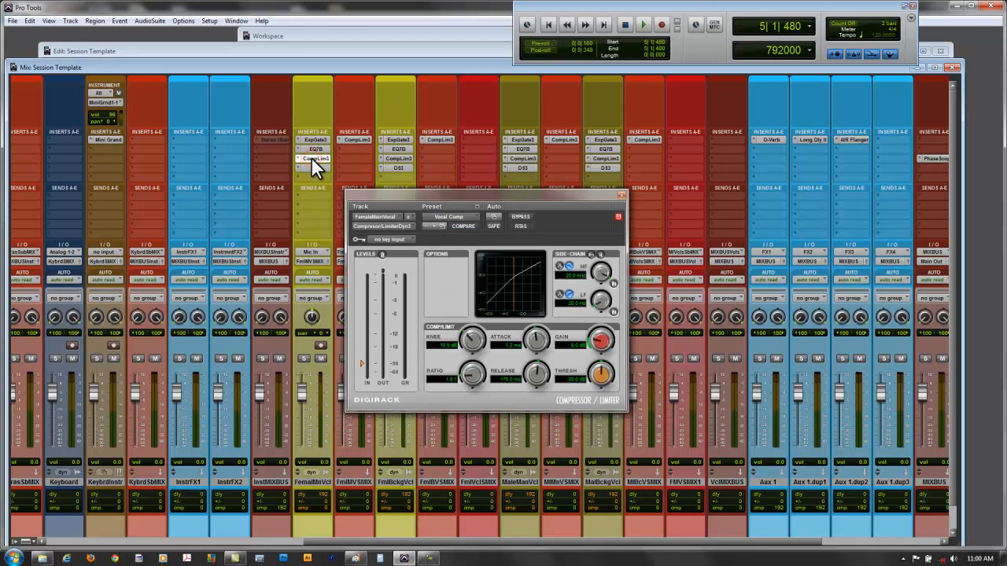
click(466, 216)
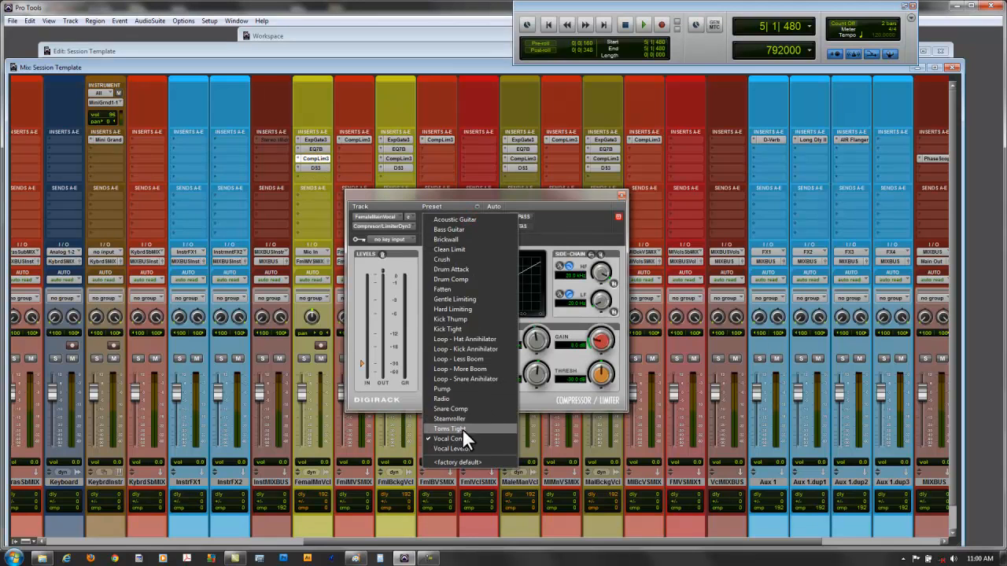
click(563, 195)
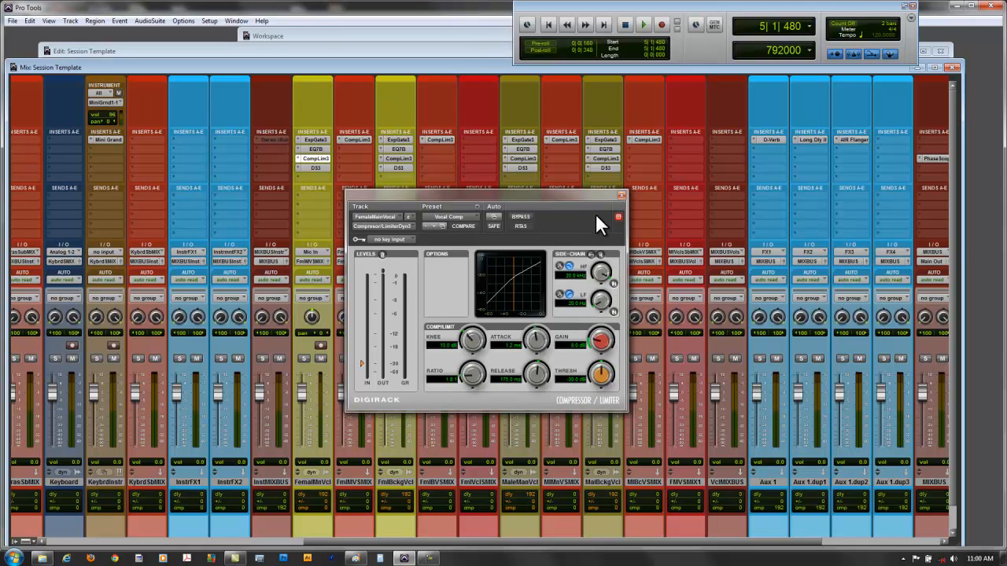
click(619, 195)
- Reselect the Female De-Ess HF preset in the De-Esser on the female main vocal track, adjust its range and close the plug-in
click(306, 167)
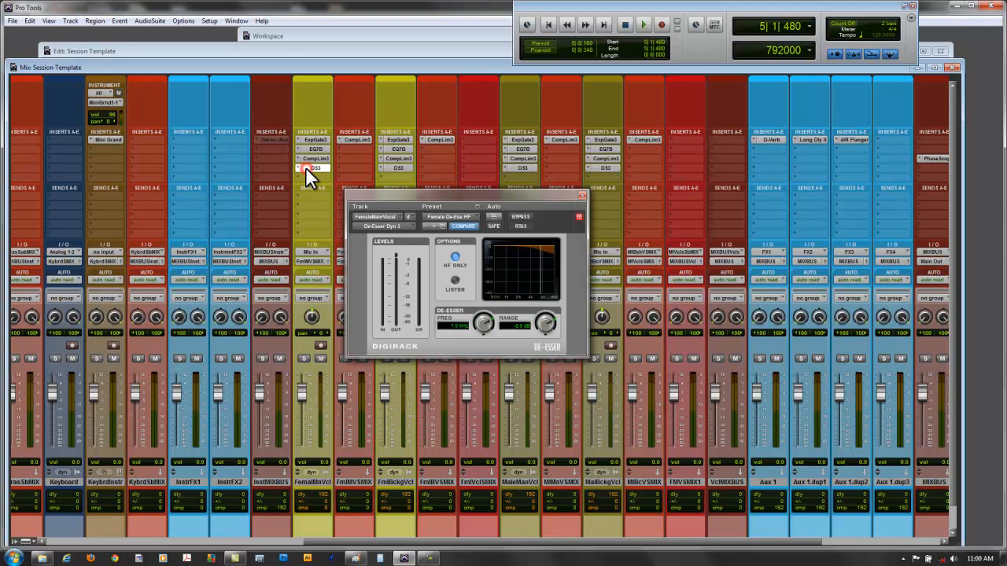
click(464, 215)
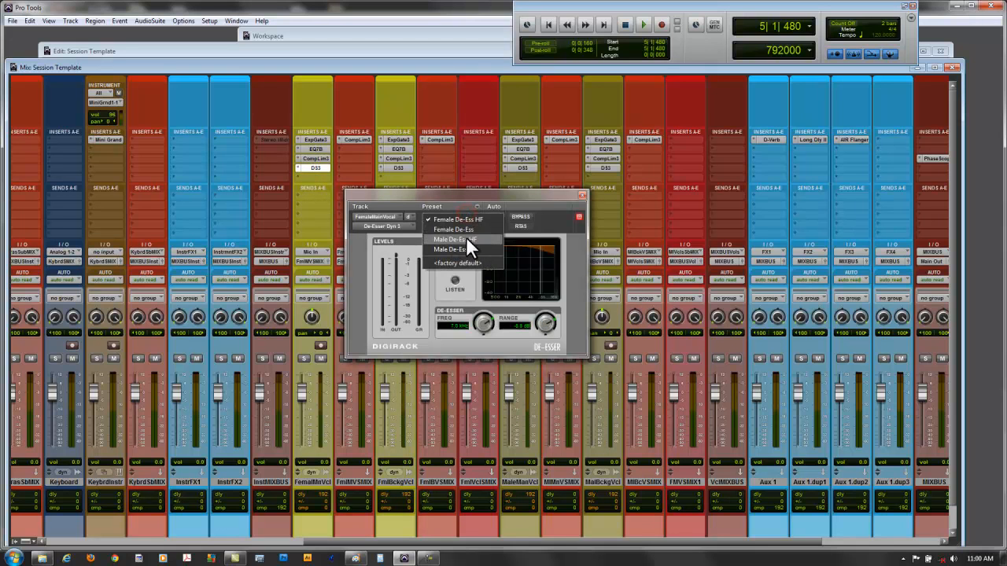
click(472, 221)
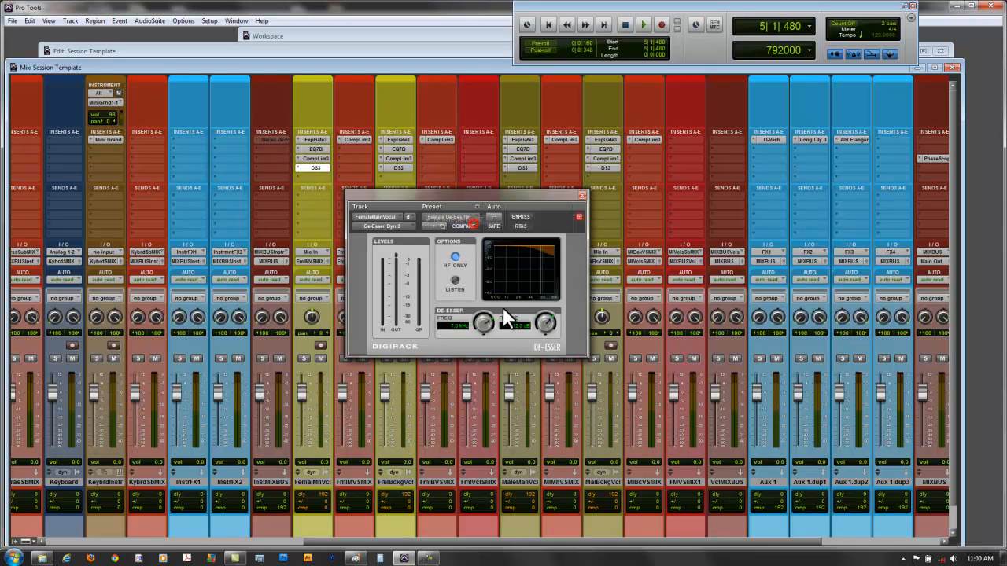
mouse_move(546, 321)
mouse_down()
mouse_move(544, 331)
mouse_move(556, 320)
mouse_up()
click(582, 194)
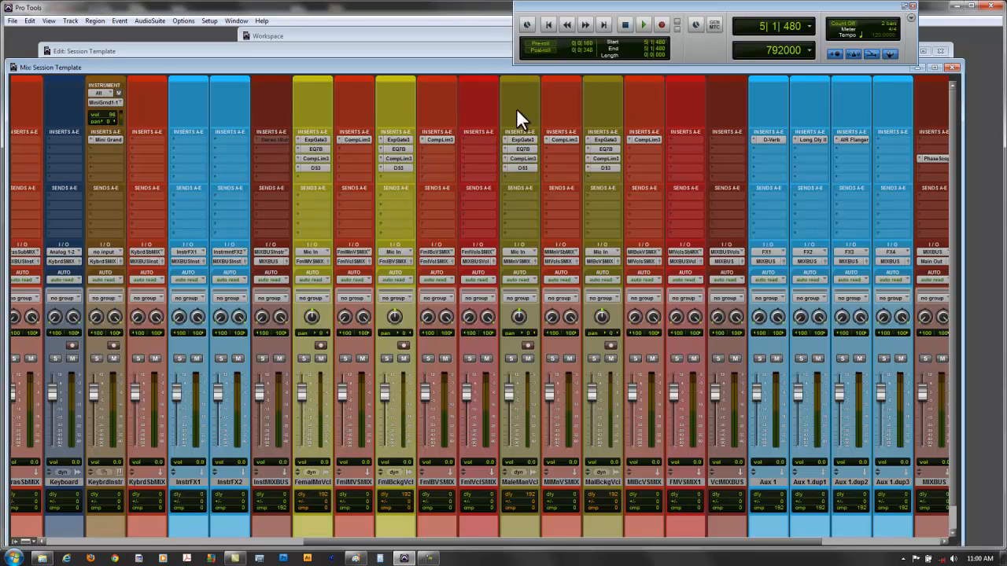
- Compare the 7-band EQ inserts on the female and male main vocal tracks, closing each plug-in window
click(313, 149)
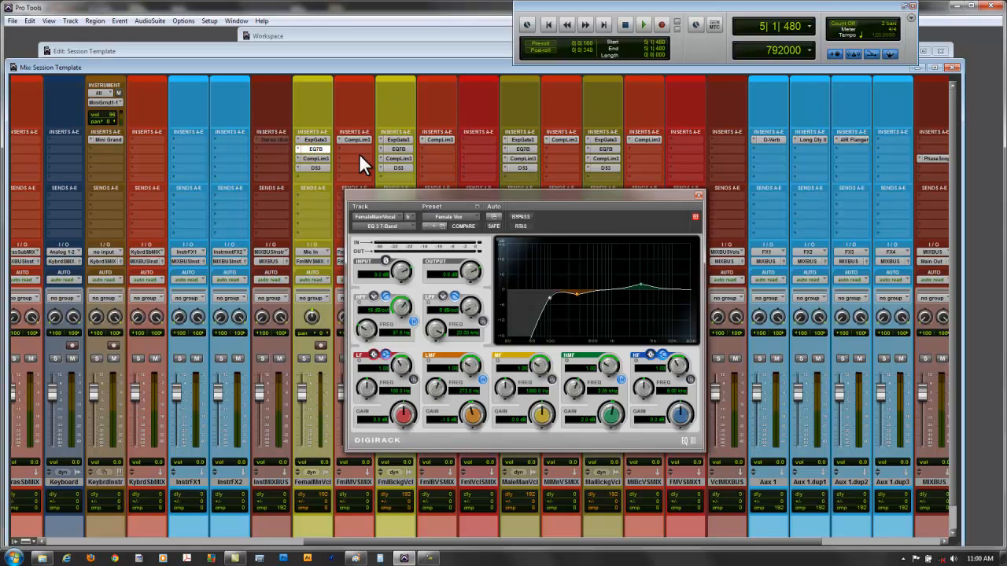
click(697, 195)
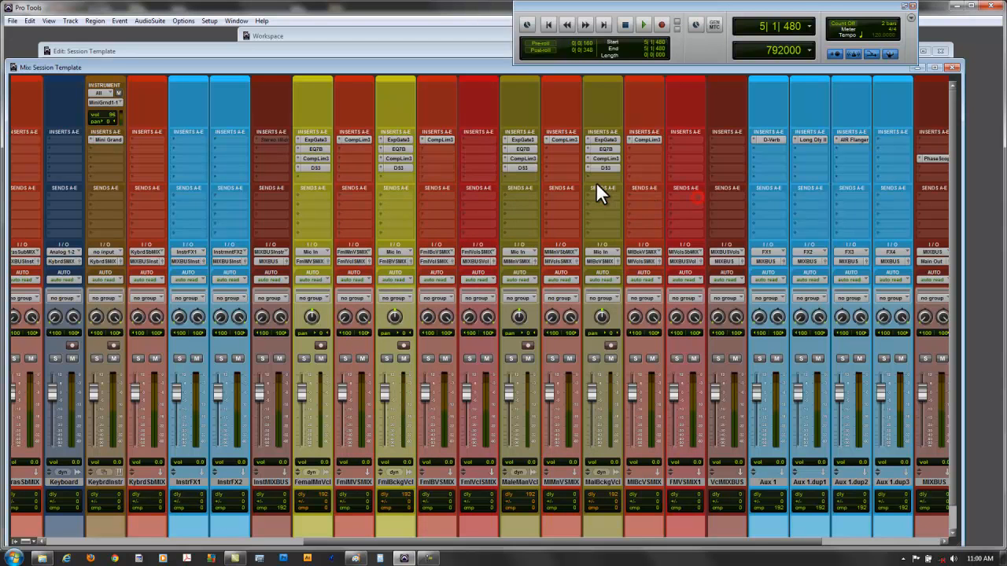
click(523, 148)
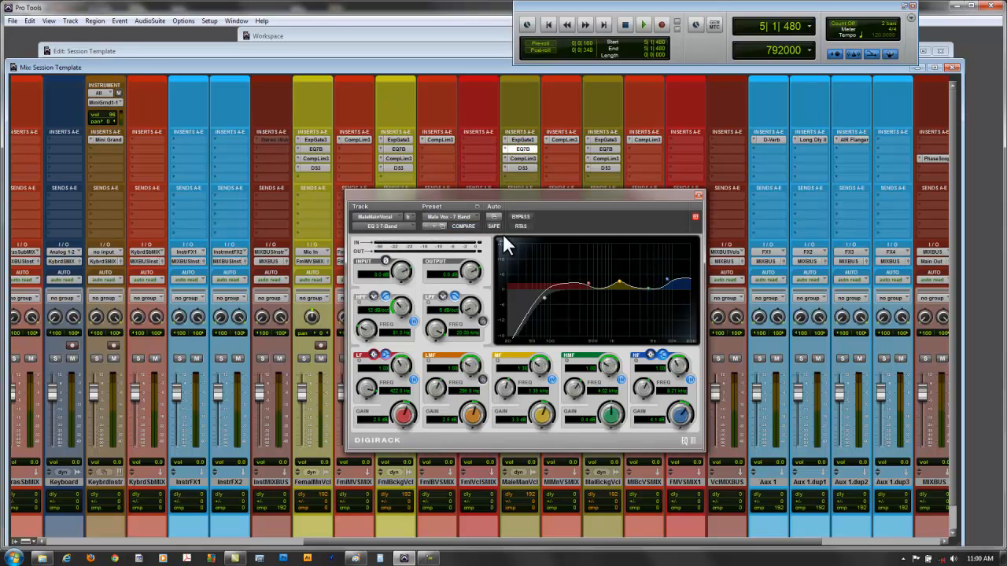
click(697, 195)
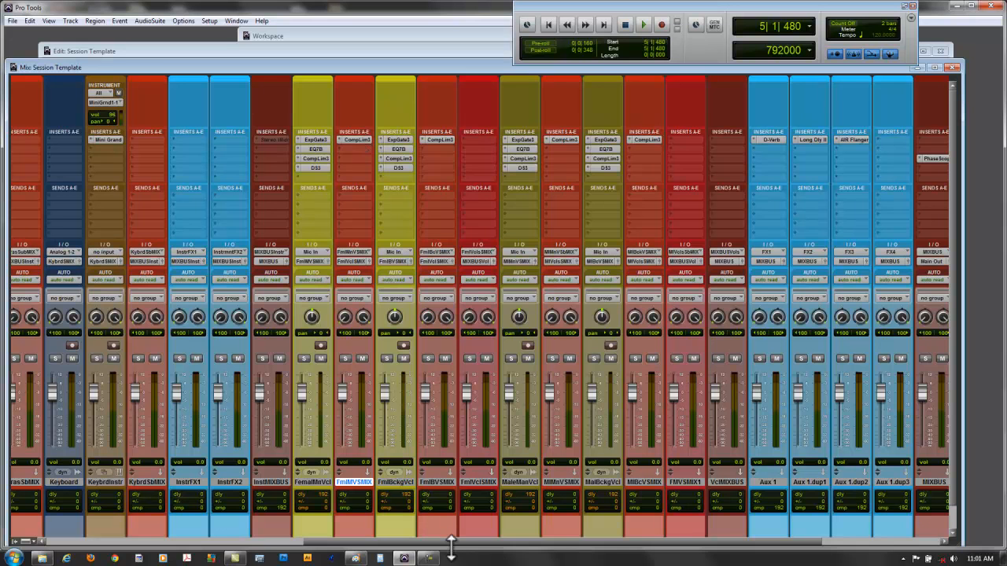
- Examine the multichannel plug-in categories offered for the Stereo Width insert slot on Master 1, leaving the insert as it is
drag(465, 543, 578, 551)
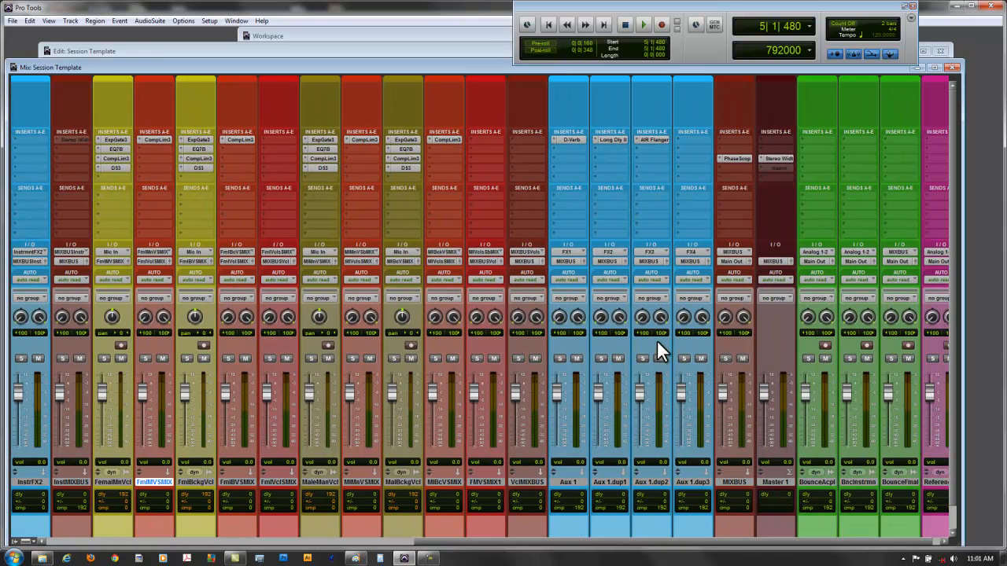
click(760, 156)
mouse_move(787, 176)
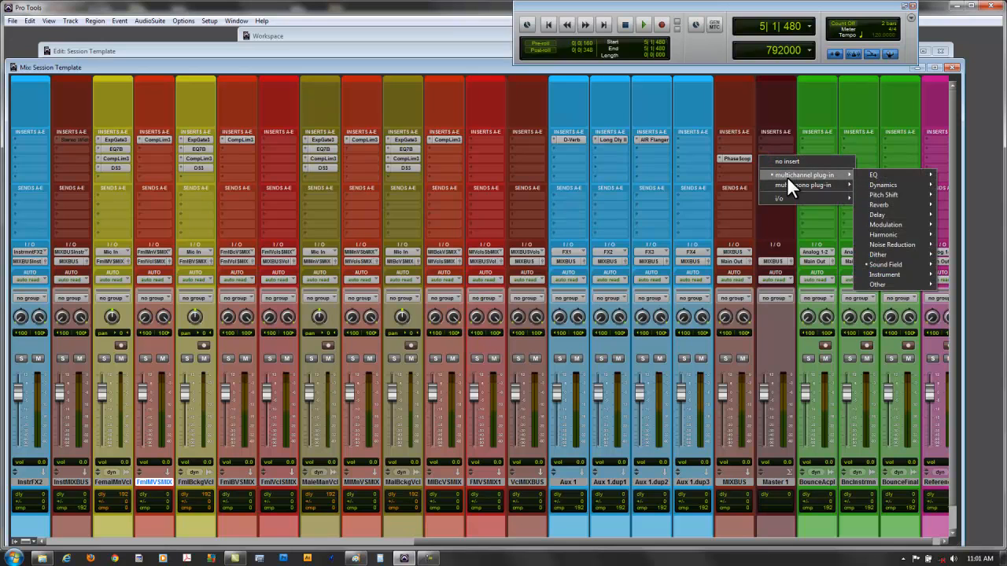
click(786, 228)
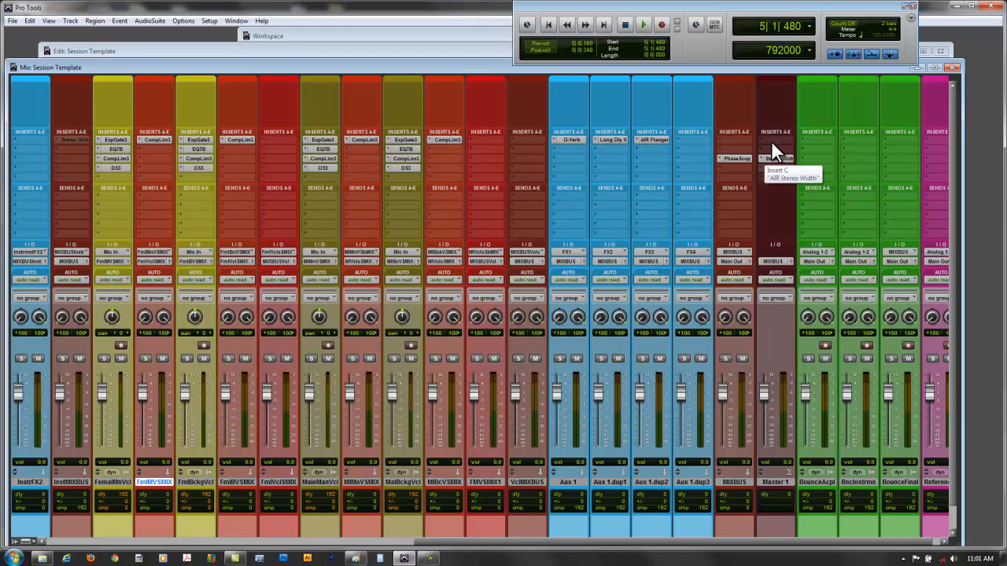
- Insert the TransX Wide (stereo) dynamics plug-in in the second insert slot of Master 1
click(759, 147)
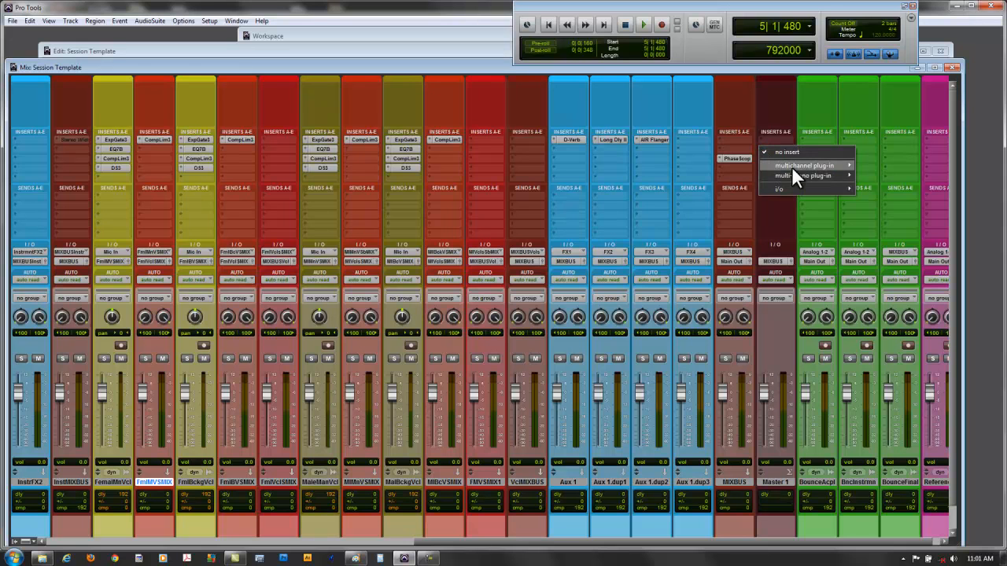
mouse_move(799, 167)
mouse_move(888, 165)
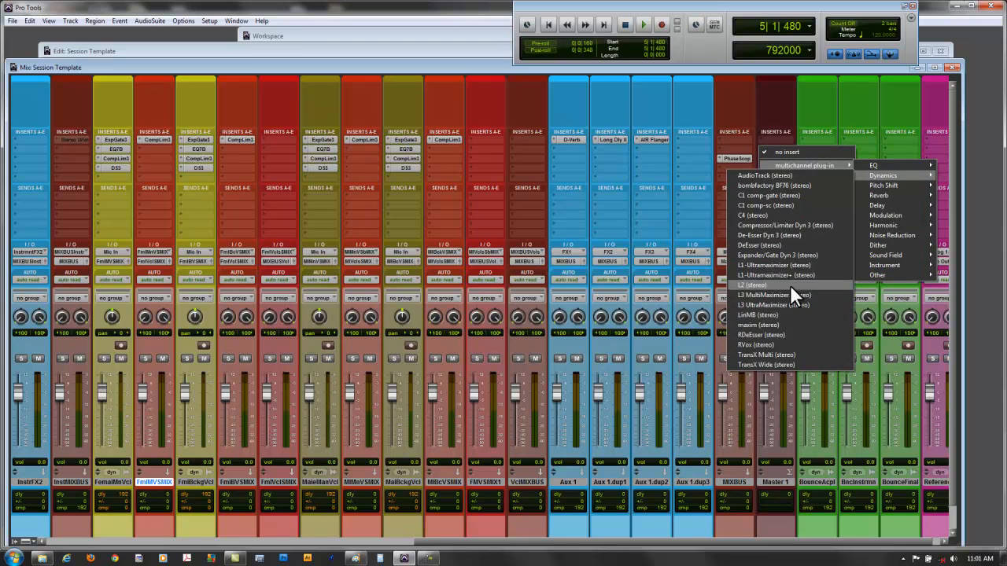
click(769, 363)
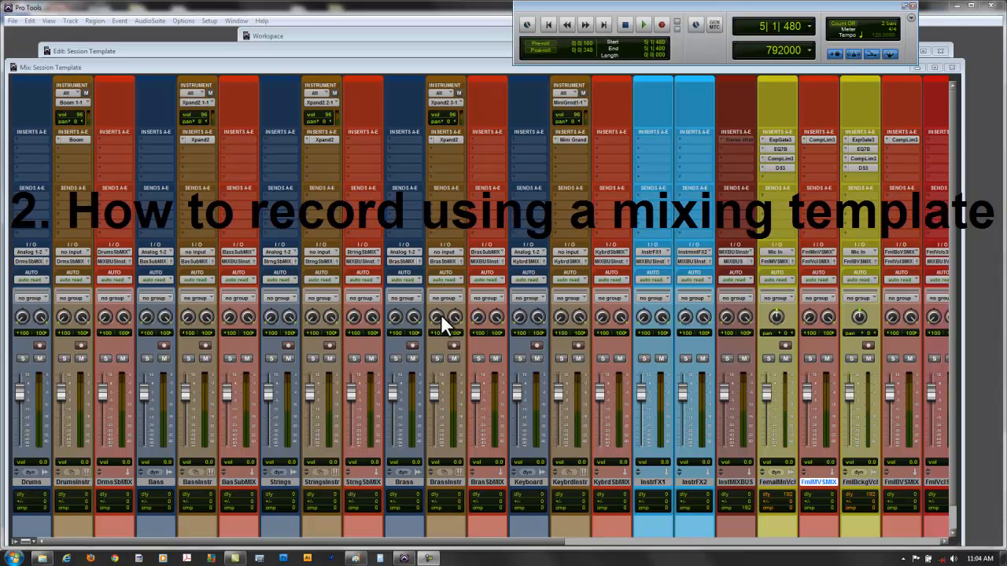
- Switch to the Edit window and enlarge the female main vocal track so its inserts and I/O are readable
click(260, 57)
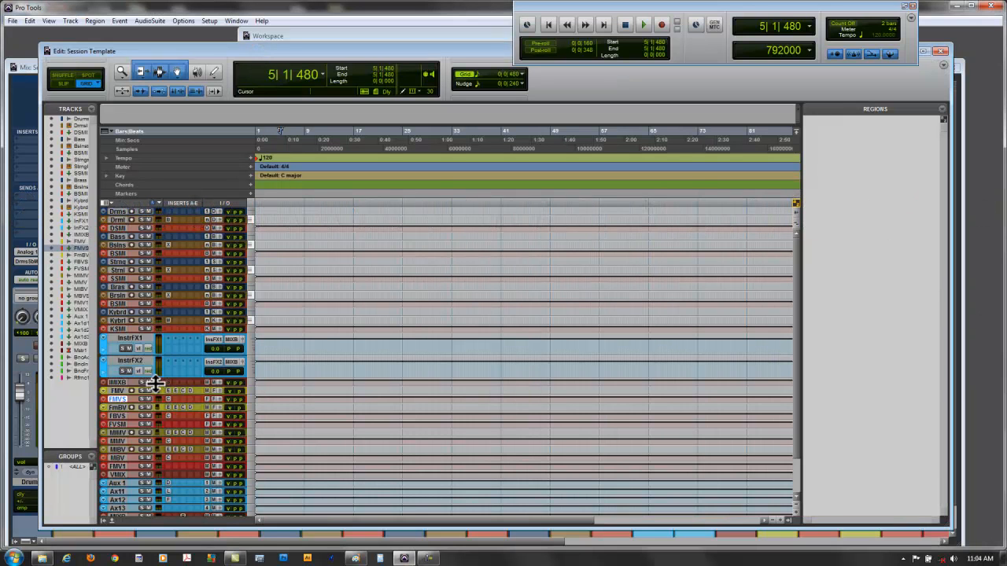
click(795, 503)
click(795, 503)
scroll(300, 322, down, 1)
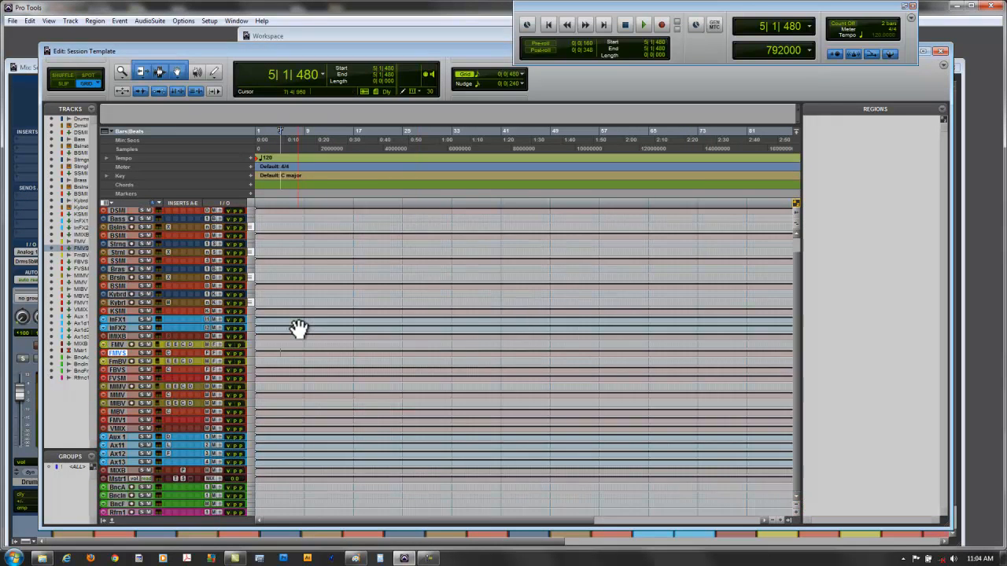
drag(181, 349, 182, 411)
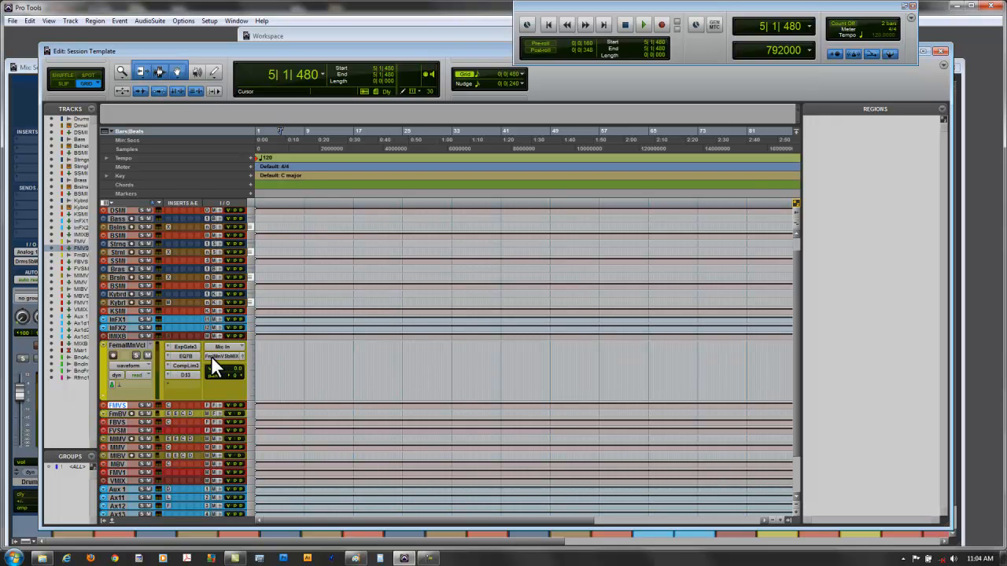
- Route the female main vocal track's output to Main Out (Stereo)
click(222, 355)
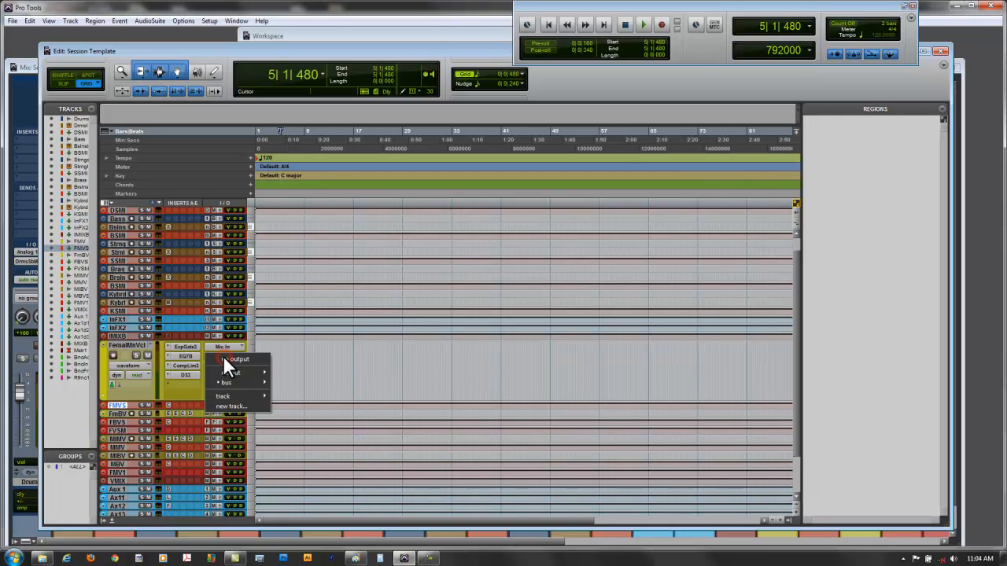
mouse_move(236, 382)
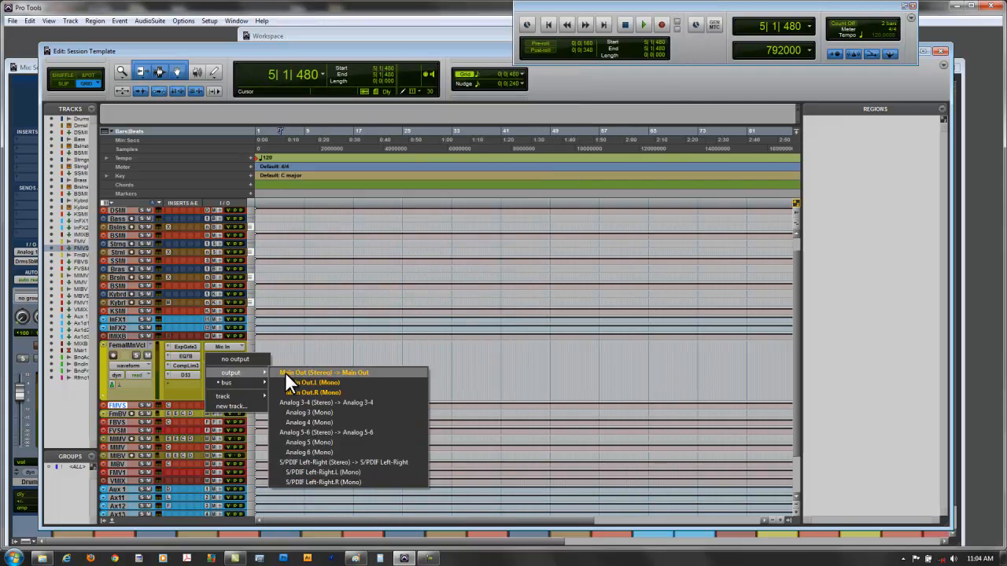
click(287, 373)
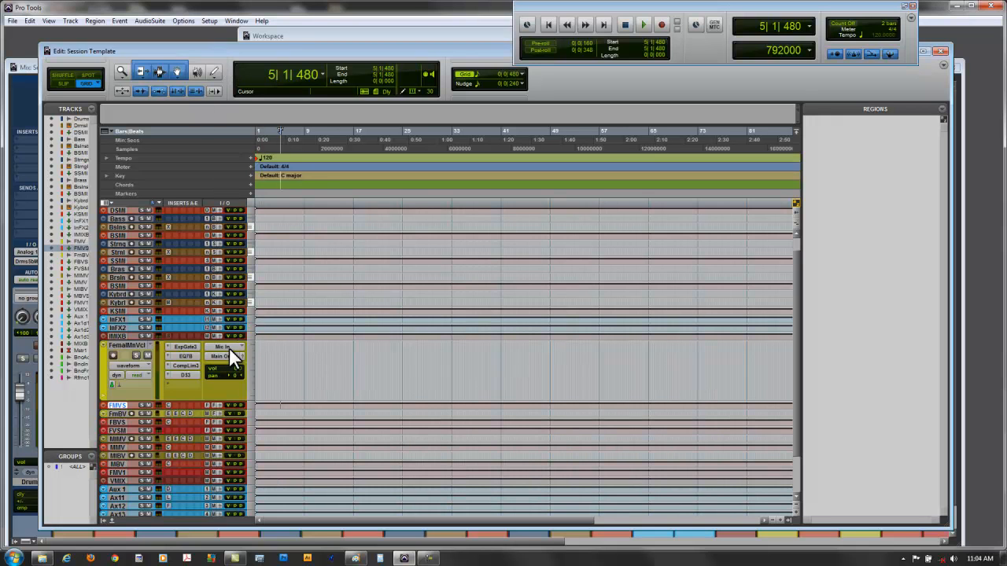
- Duplicate the female main vocal track 4 times, including playlists, automation, inserts, sends and group assignments, placed after the last selected track
right_click(124, 344)
click(157, 411)
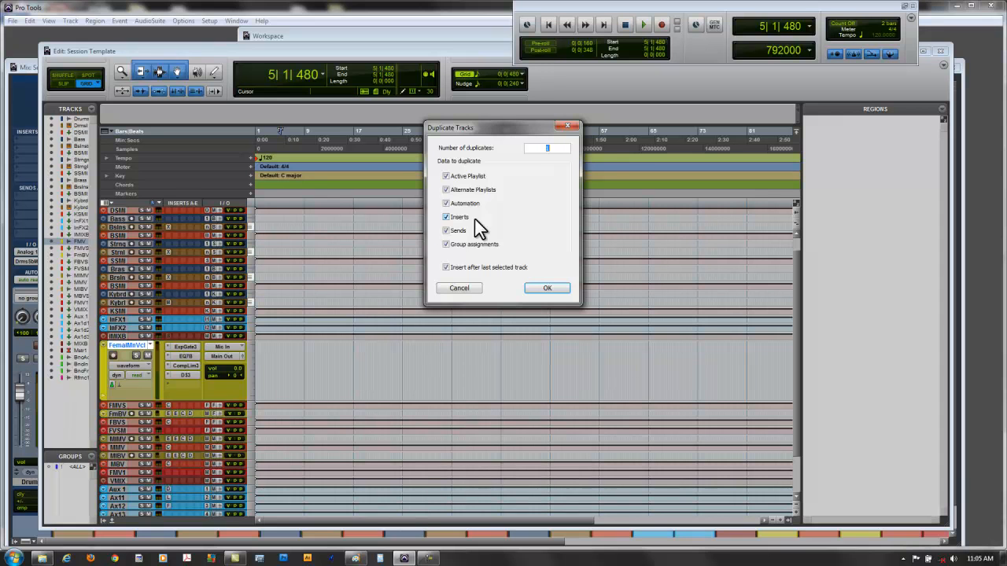
text(4)
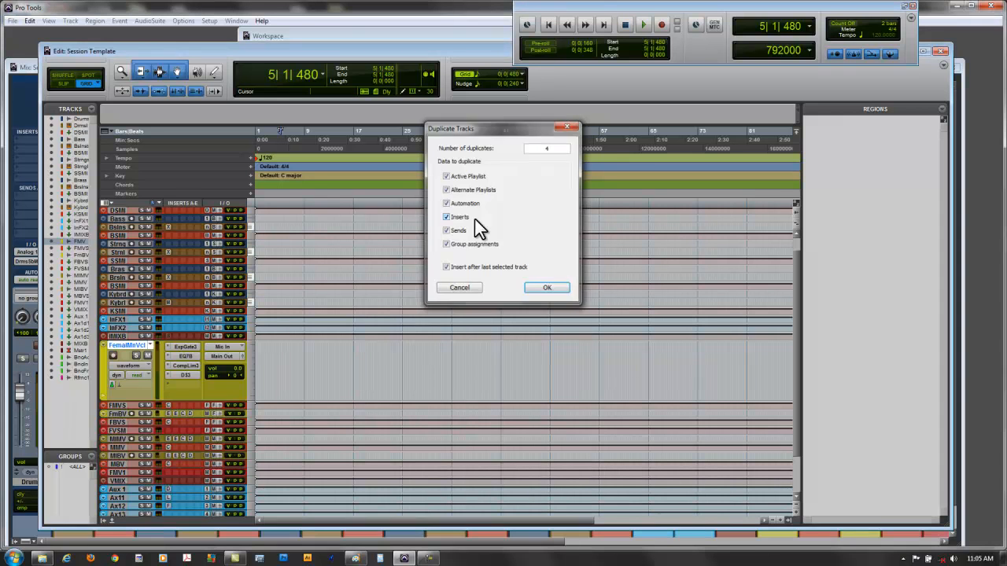
key(Return)
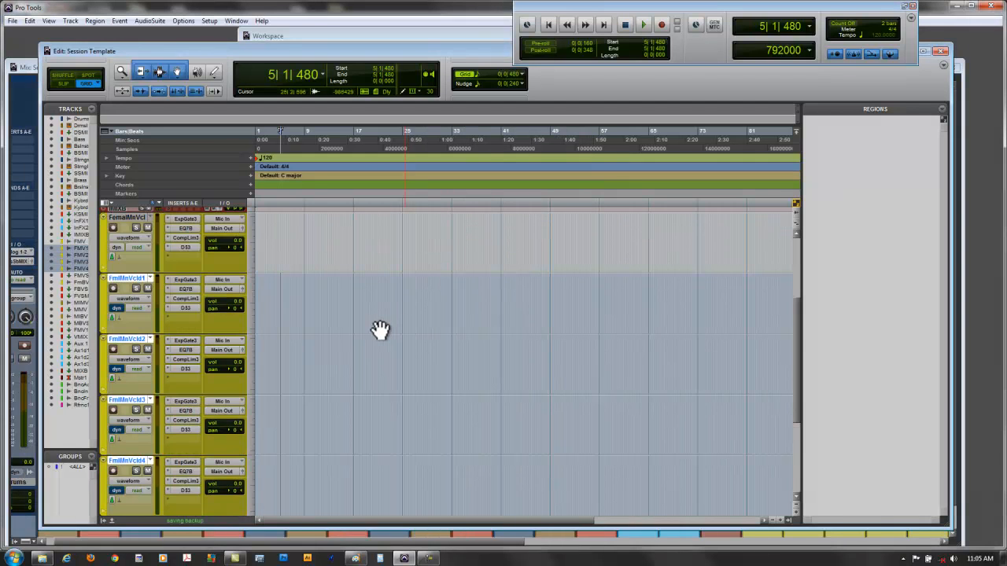
- Reduce the height of the original female main vocal track and look over the duplicates beneath it
scroll(161, 348, up, 3)
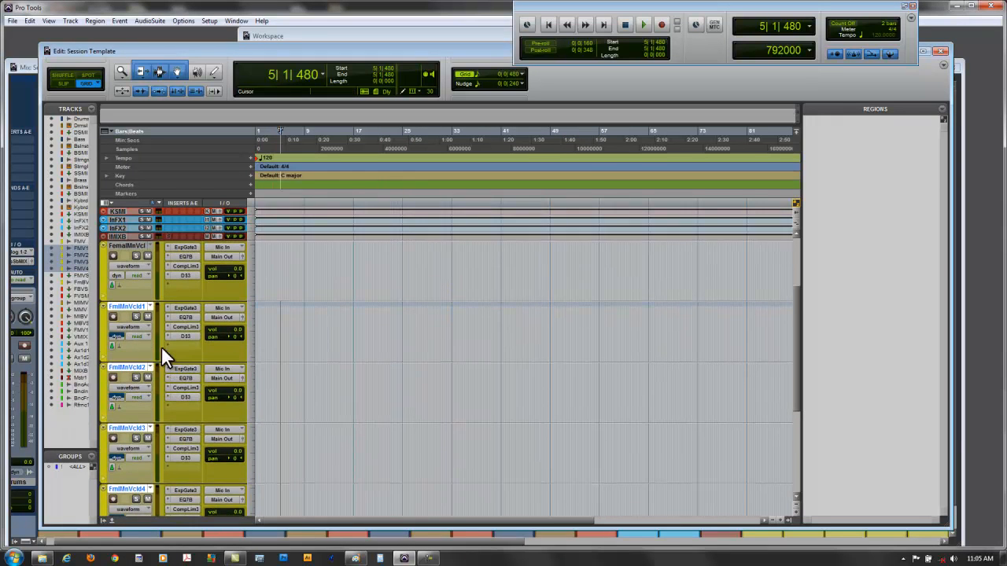
scroll(162, 346, up, 2)
drag(199, 341, 214, 320)
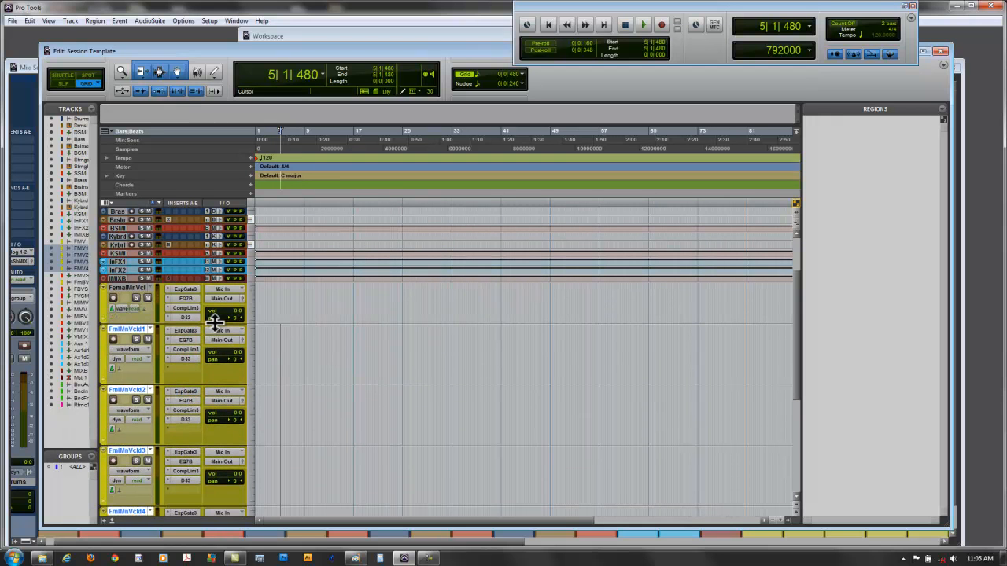
scroll(341, 370, down, 2)
scroll(341, 369, down, 2)
scroll(339, 364, up, 3)
- In the Mix window, make the maxim insert on Master 1 active and make it inactive again
click(27, 64)
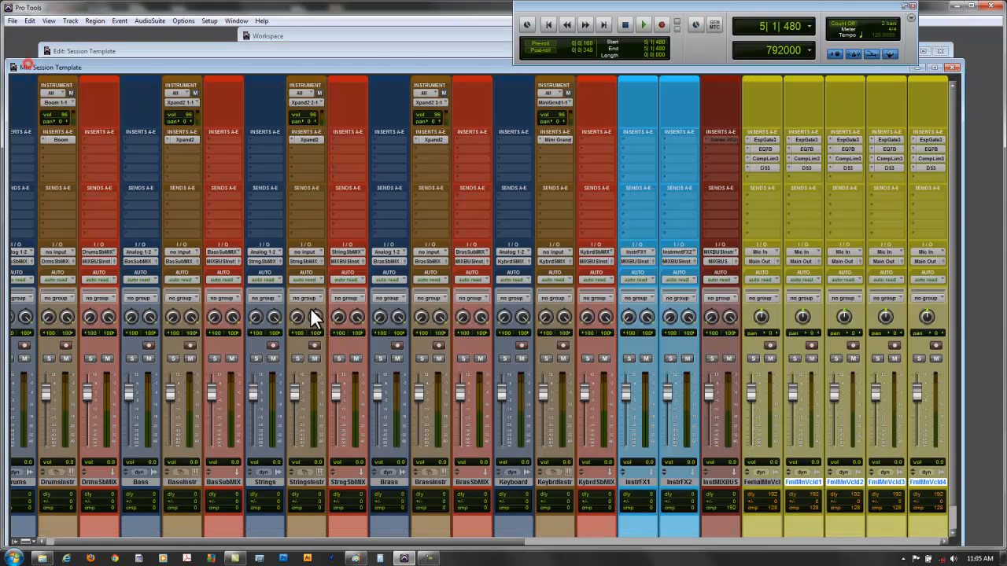
drag(445, 542, 927, 534)
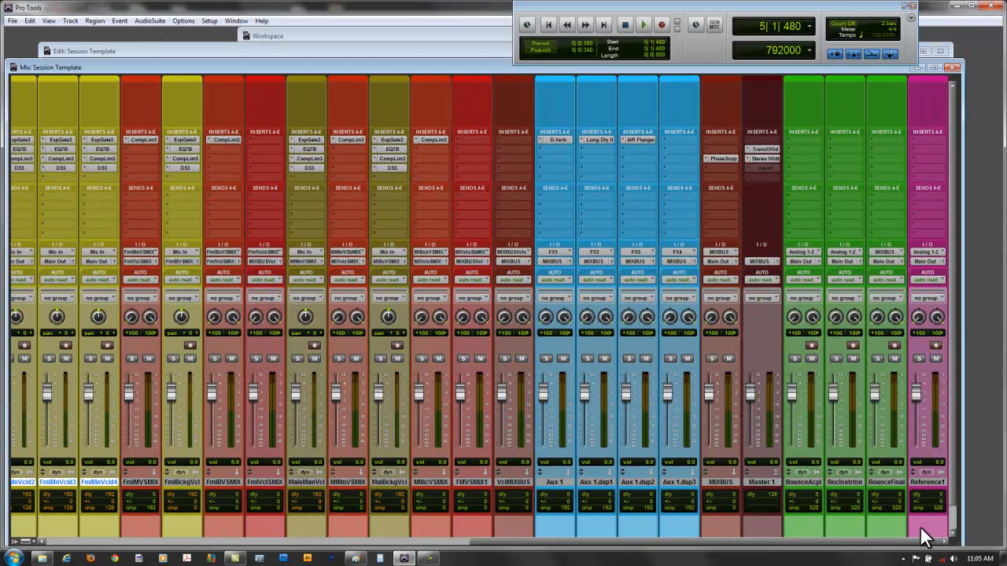
right_click(751, 167)
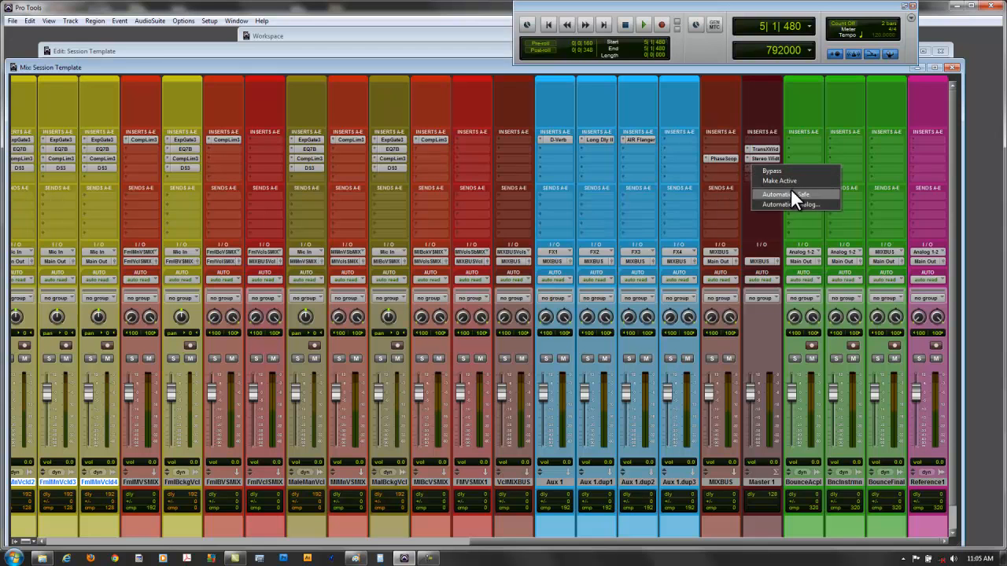
click(793, 182)
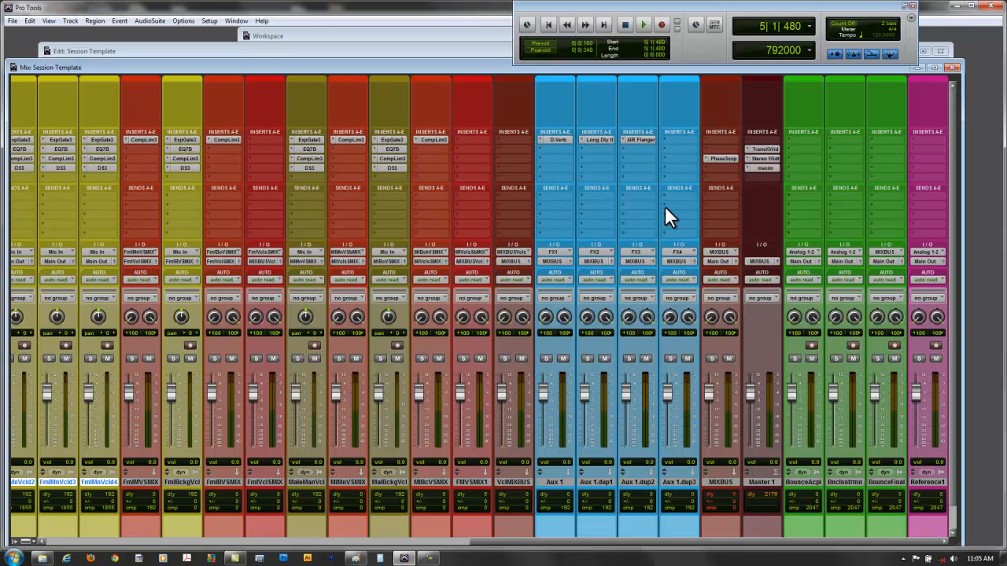
right_click(757, 167)
click(783, 183)
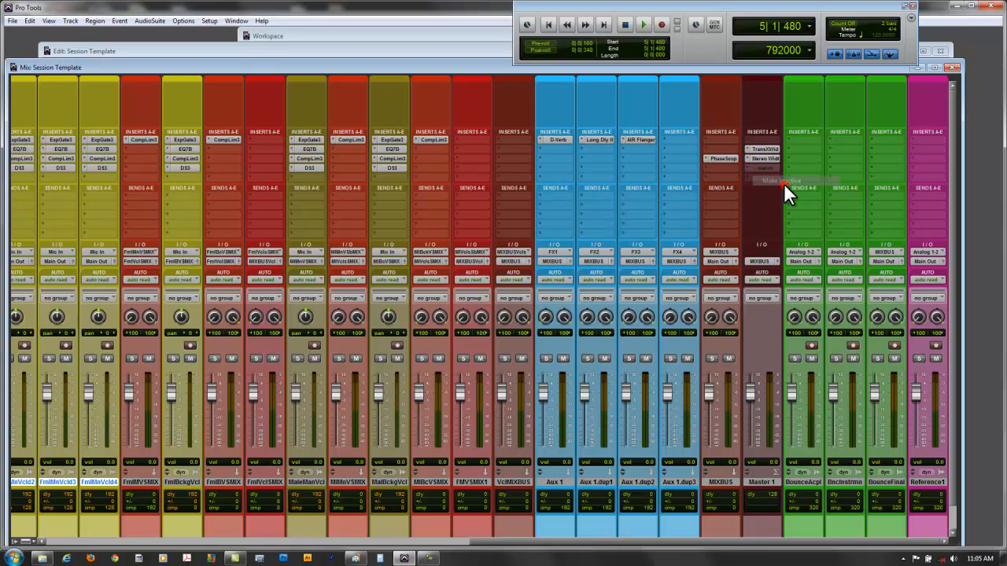
- Change the output assignment of Master 1 to Main Out
click(758, 262)
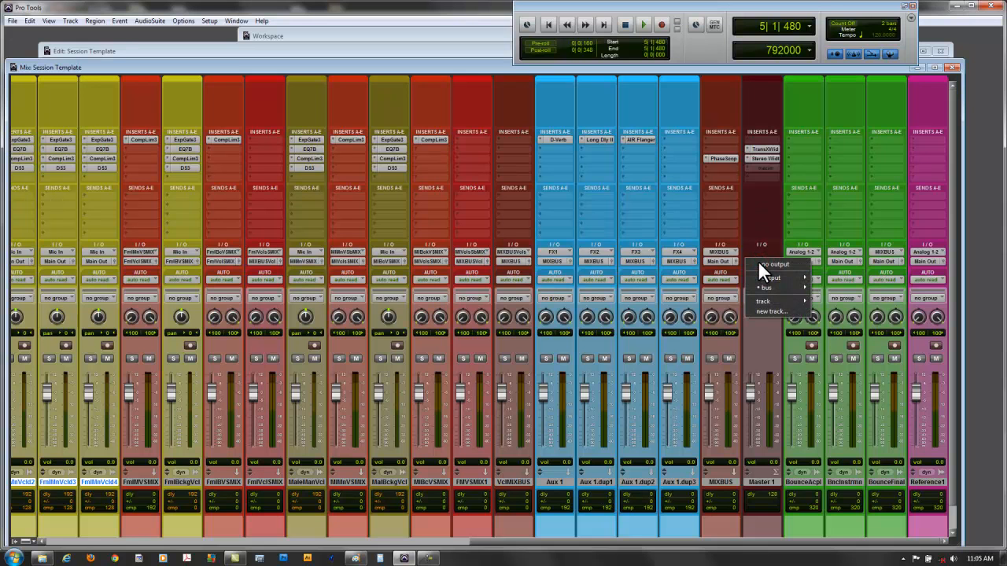
mouse_move(769, 278)
click(827, 275)
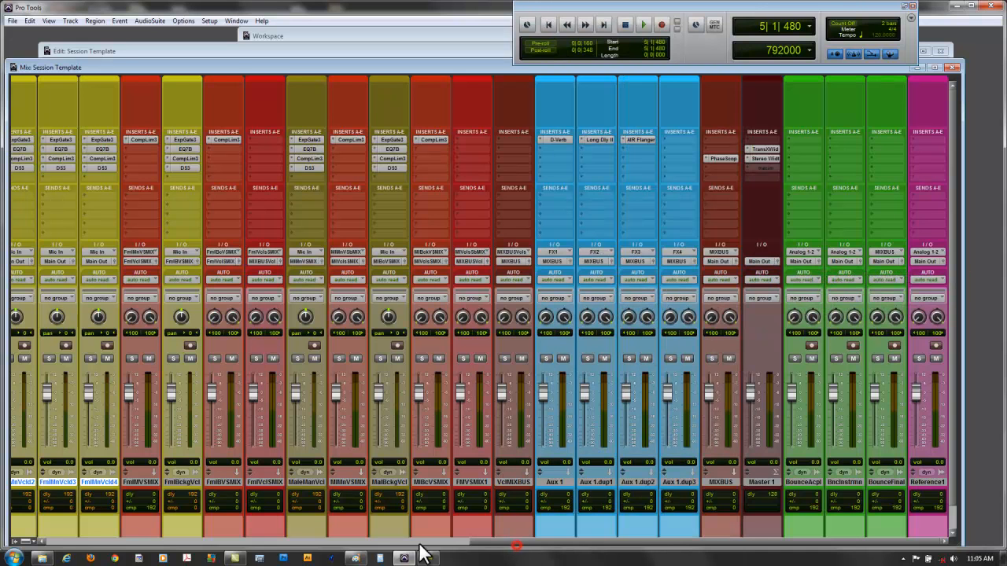
- Review the H/W buffer size and host processor choices in the Playback Engine settings
drag(511, 541, 326, 542)
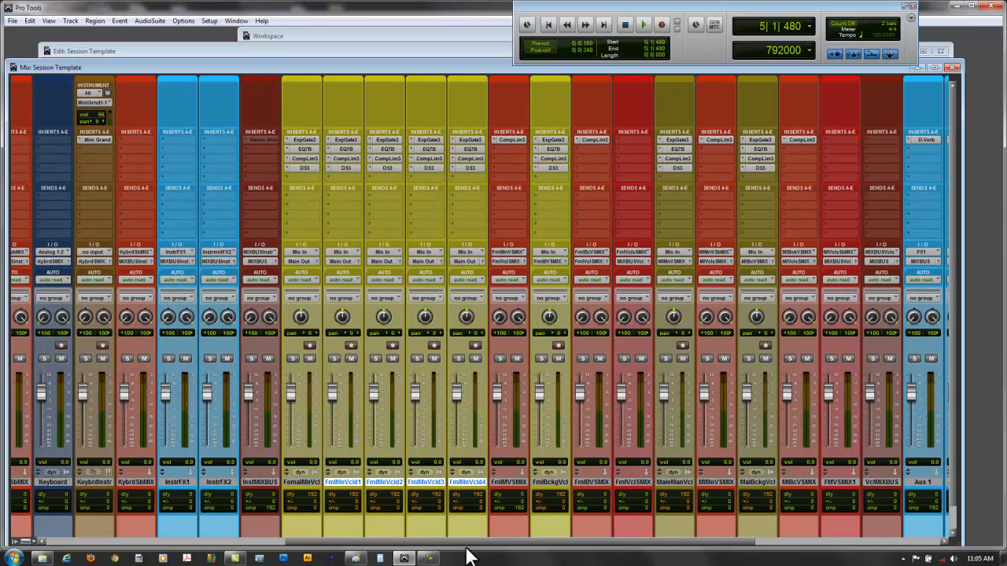
drag(476, 543, 693, 541)
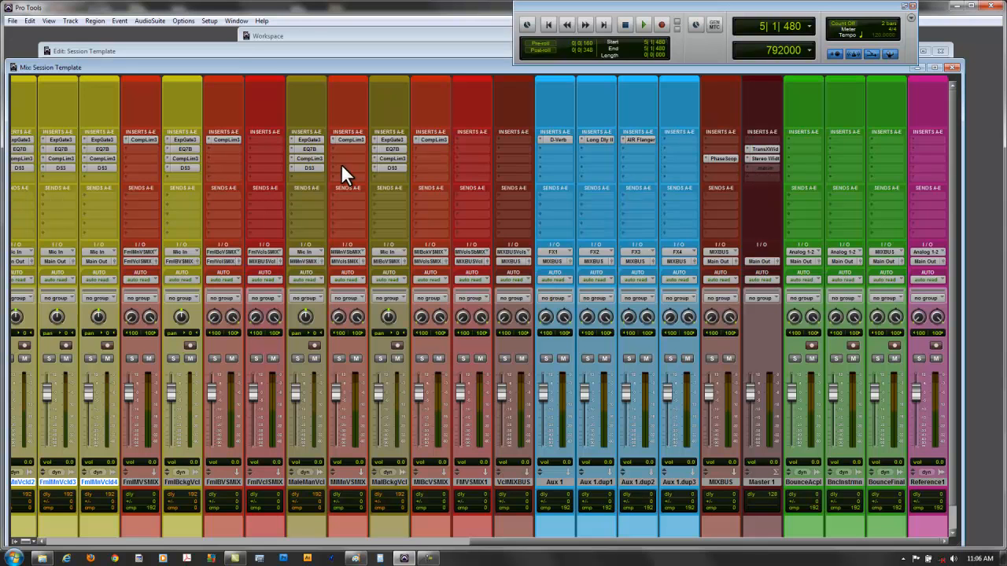
click(209, 21)
click(221, 39)
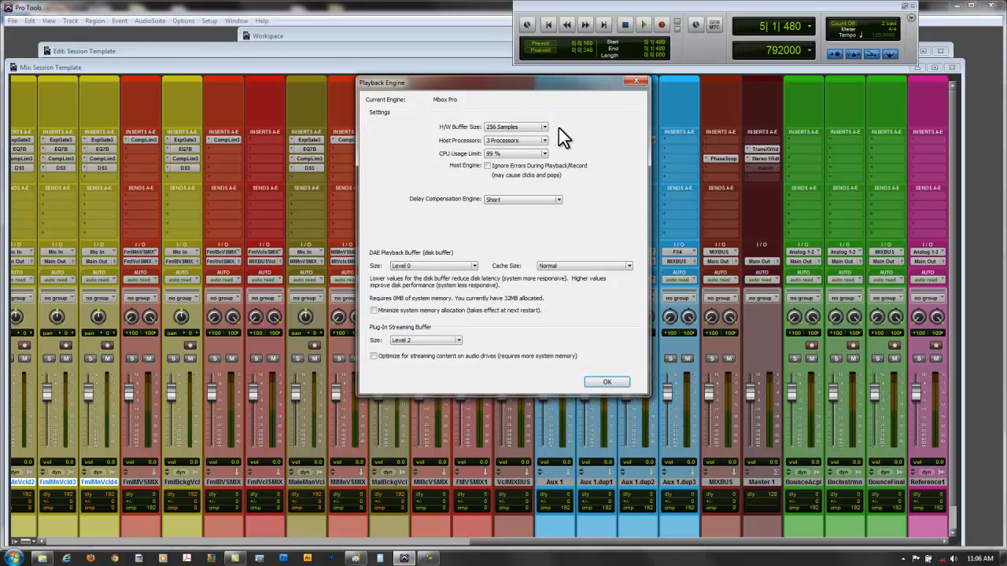
click(544, 126)
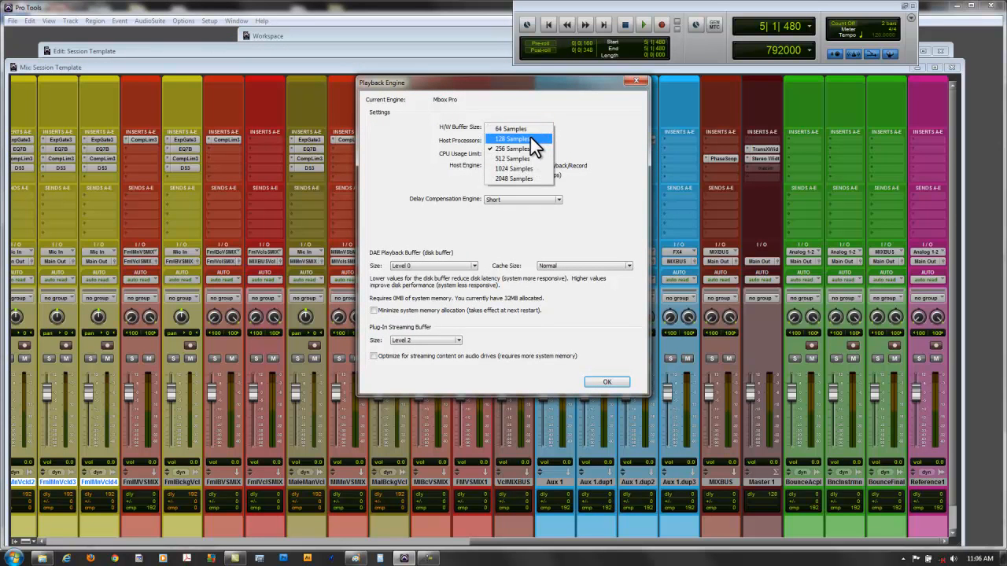
click(580, 134)
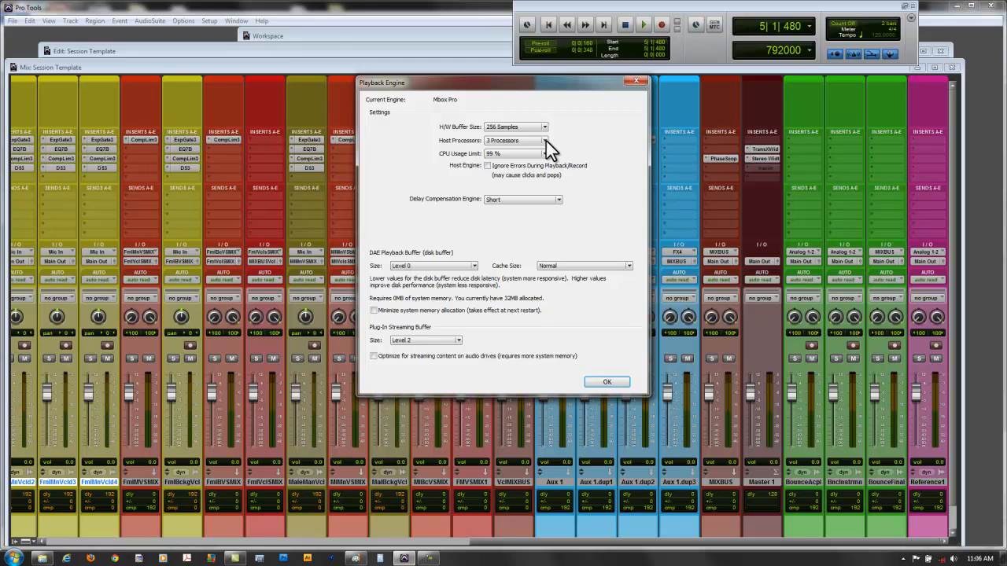
click(546, 141)
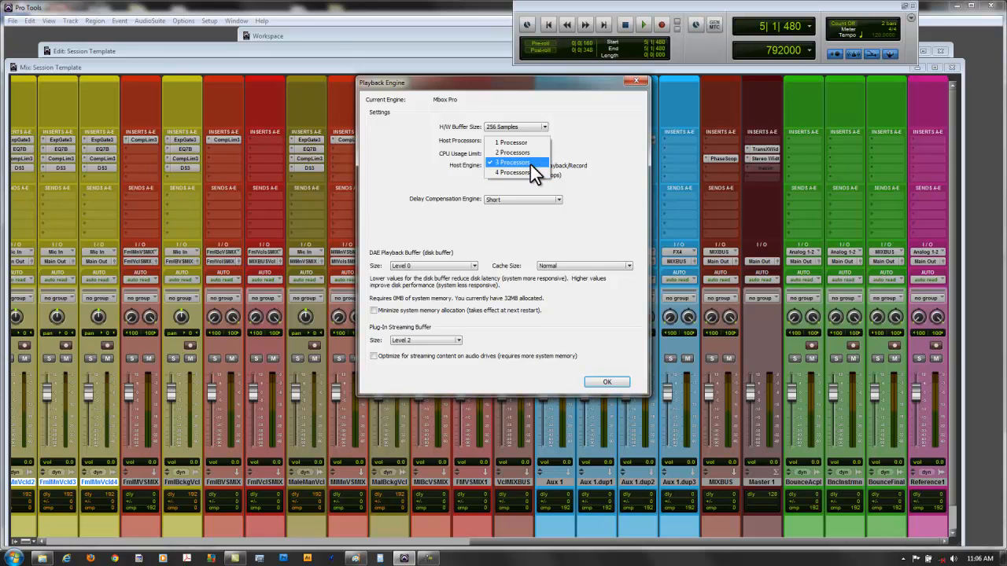
click(577, 149)
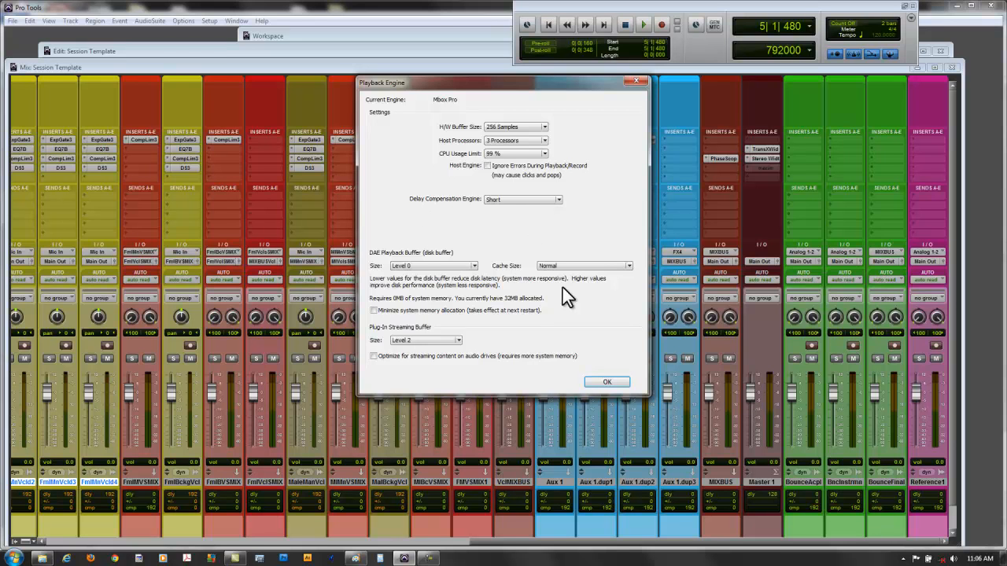
click(607, 383)
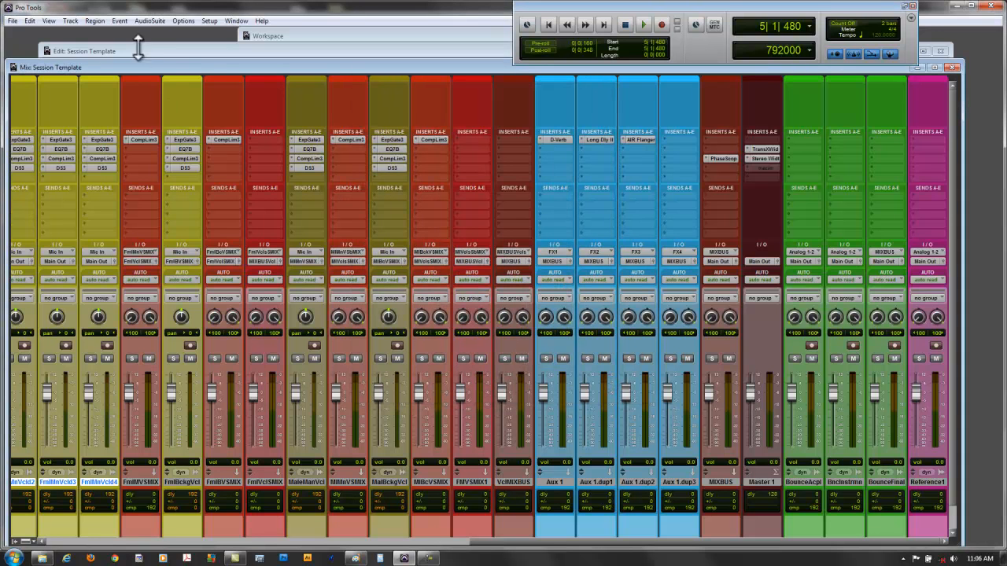
- Check the delay compensation and low latency monitoring options, and view the Expander/Gate insert on the female main vocal track
click(149, 21)
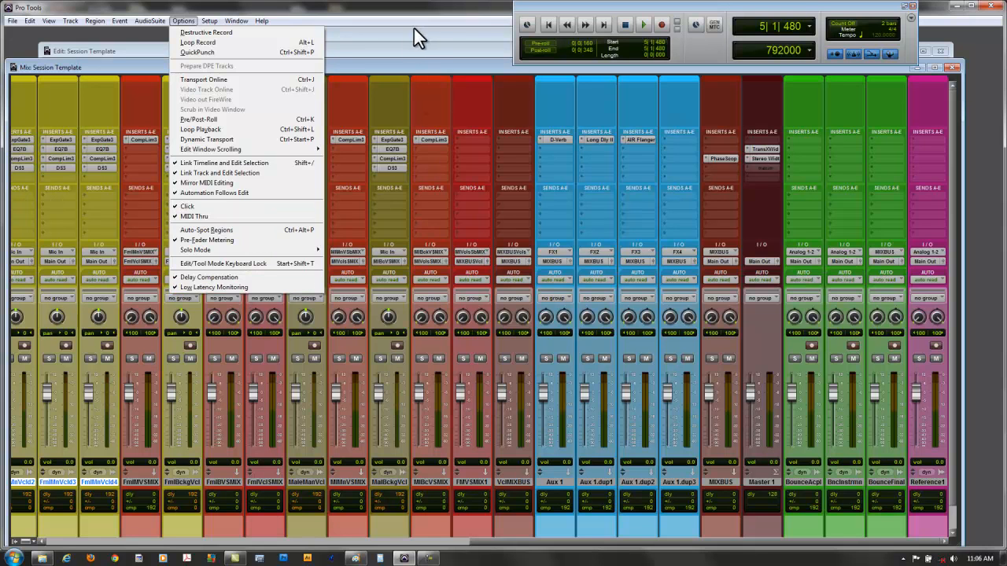
click(402, 61)
drag(537, 540, 383, 542)
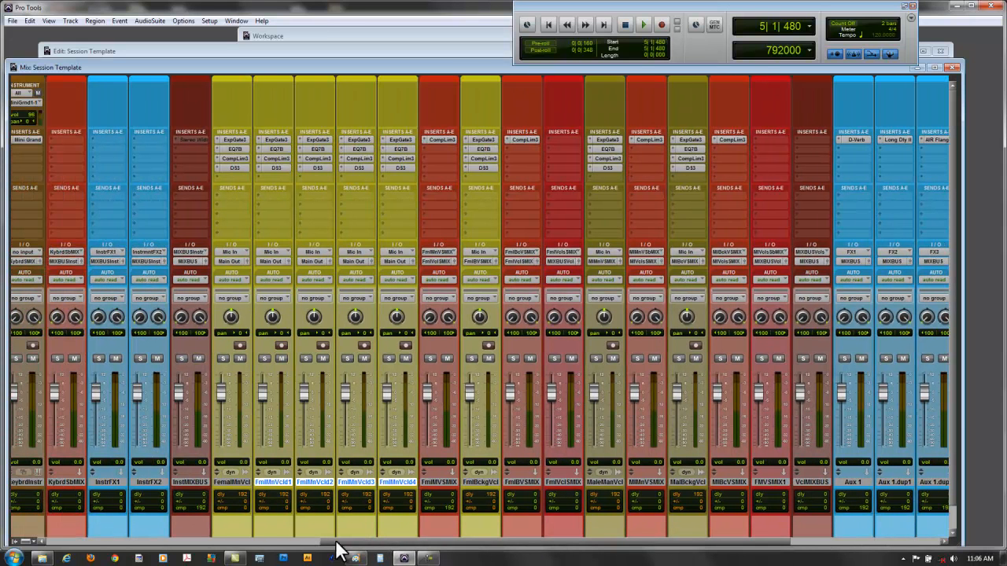
click(232, 139)
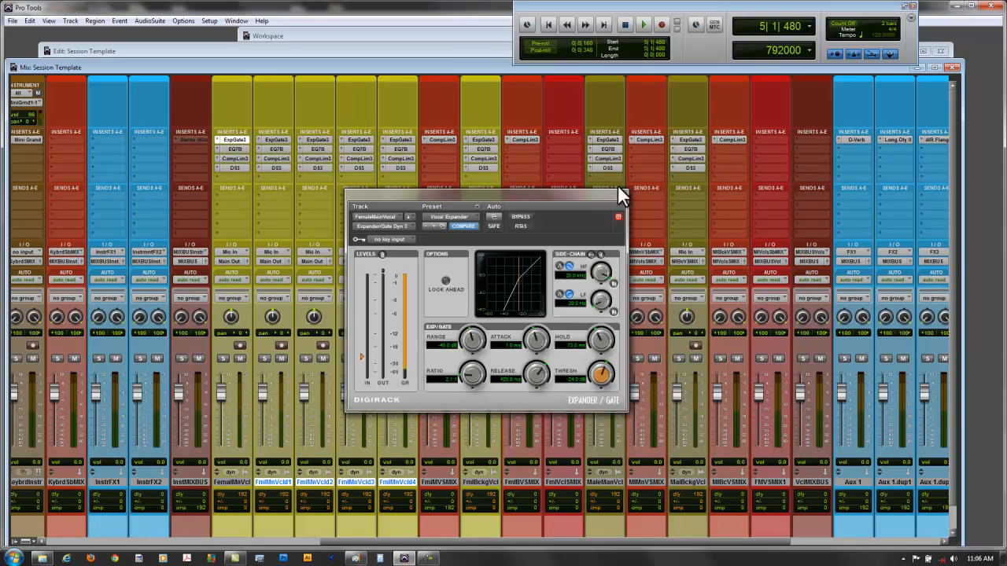
click(619, 193)
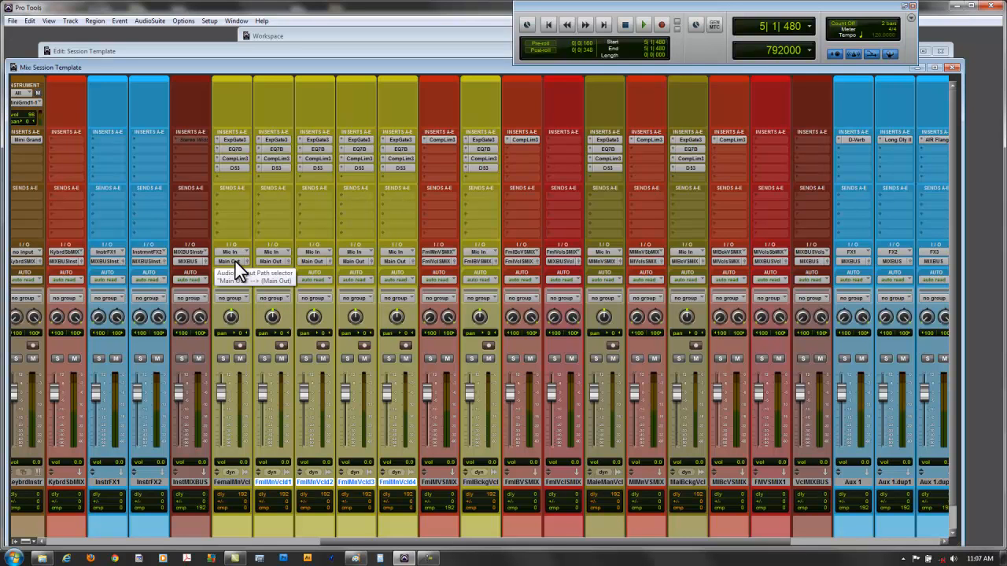
- Try routing the female main vocal track's output to the FemaleBckgV SubMIX (Stereo) bus, with record enable switched on and off again
click(240, 346)
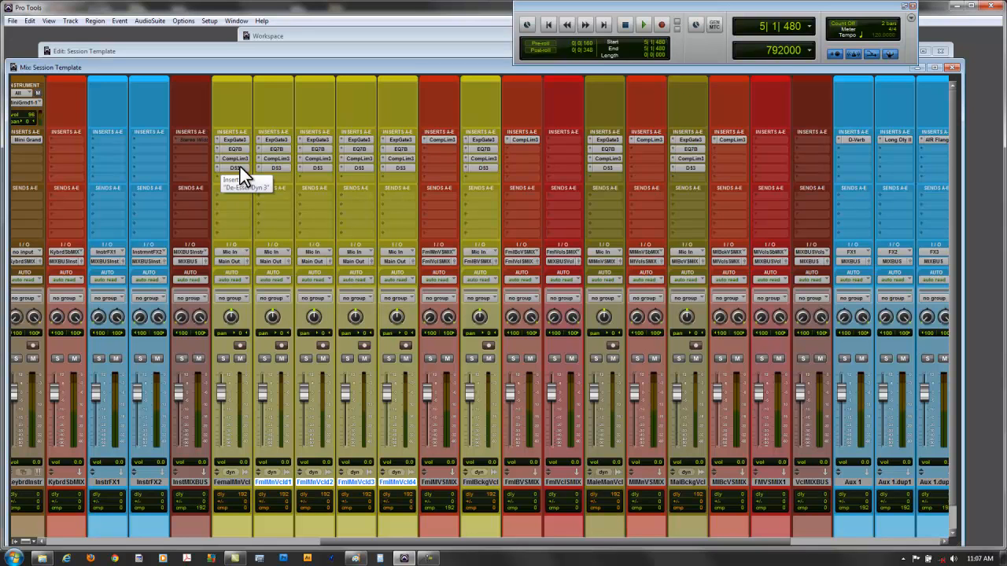
click(234, 261)
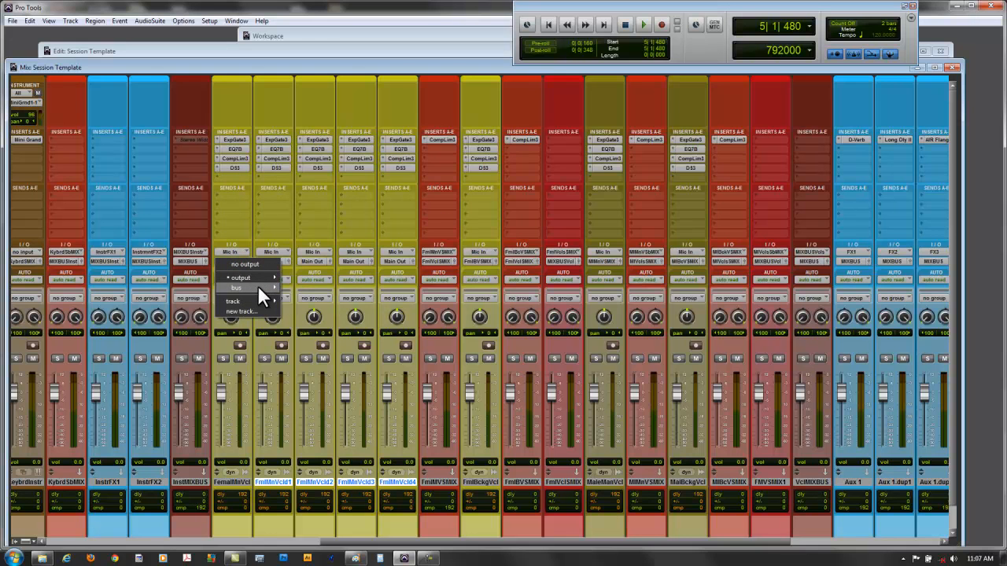
mouse_move(257, 284)
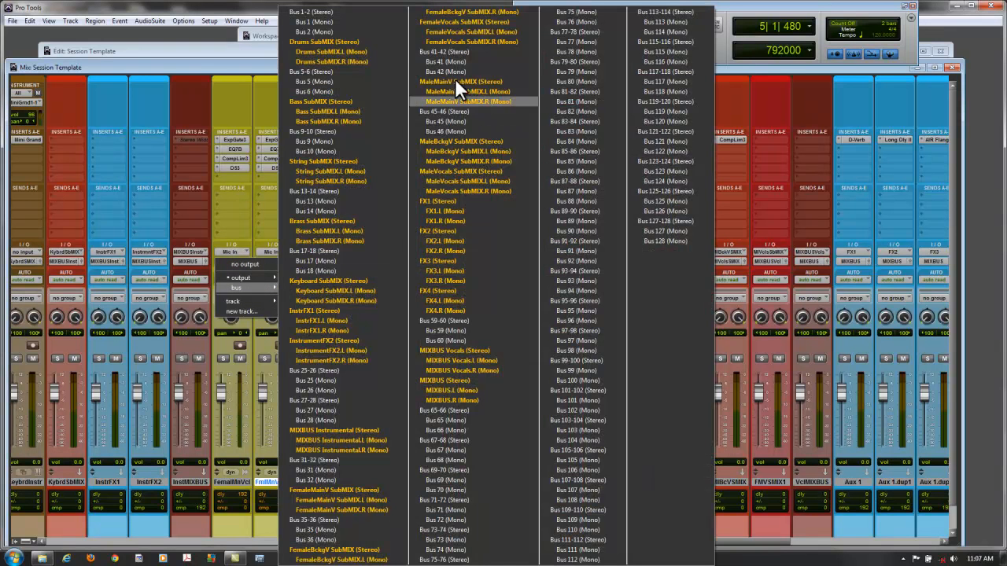
click(344, 550)
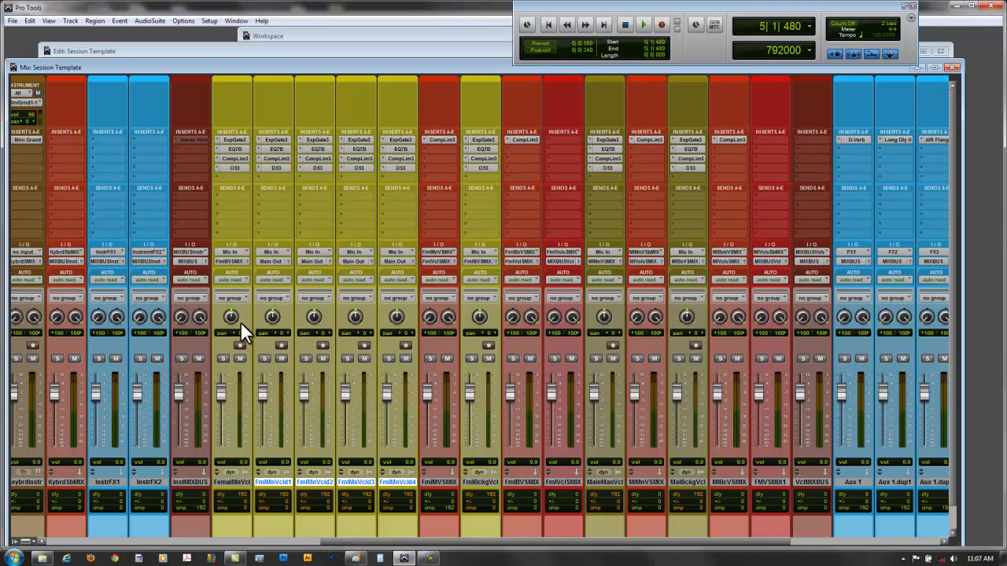
click(240, 345)
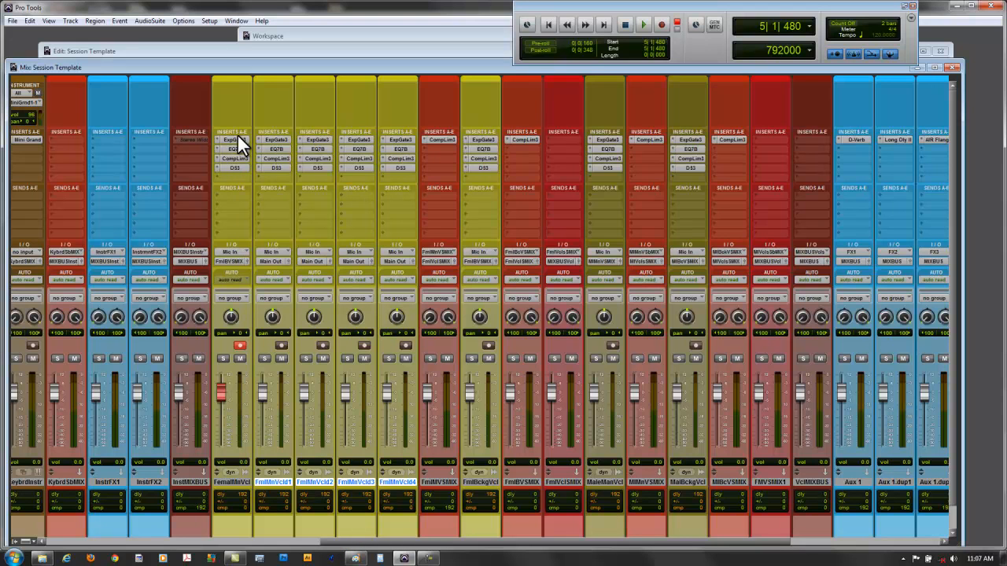
click(240, 347)
- Return the female main vocal track's output assignment to Main Out
click(231, 261)
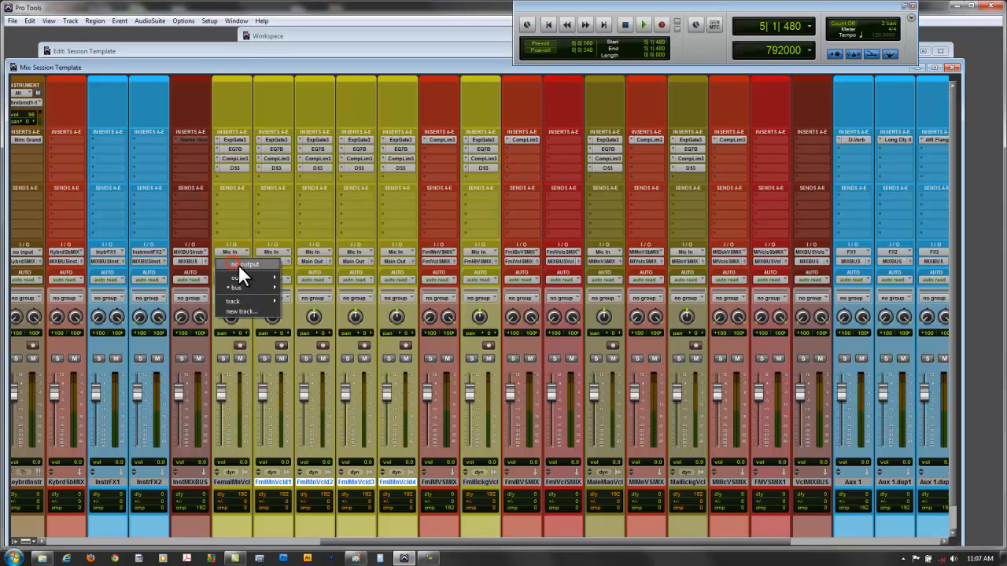
mouse_move(245, 277)
click(334, 279)
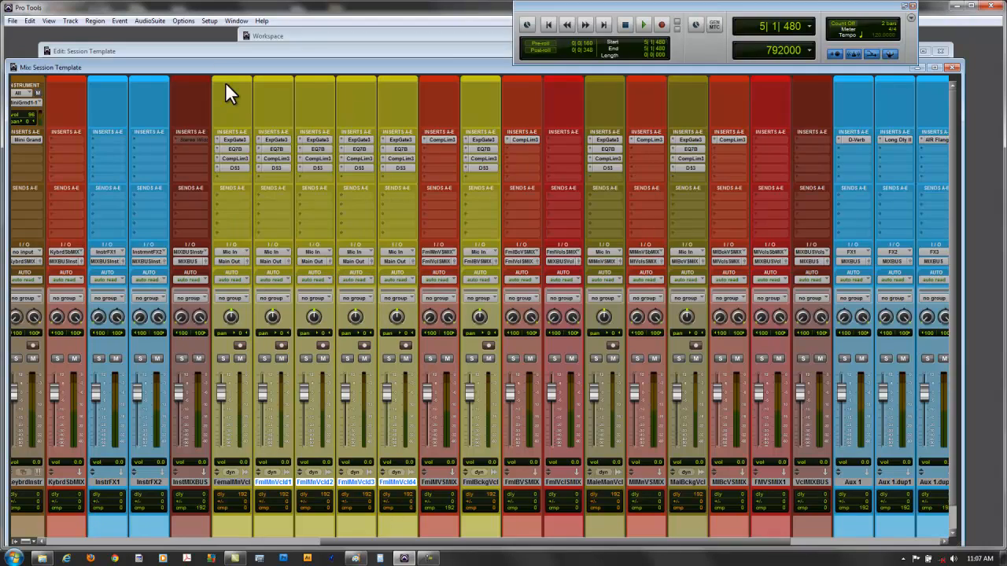
- Review the I/O Setup input paths, including those under Analog 3-4, plus the output paths and bus-to-output mappings
click(210, 21)
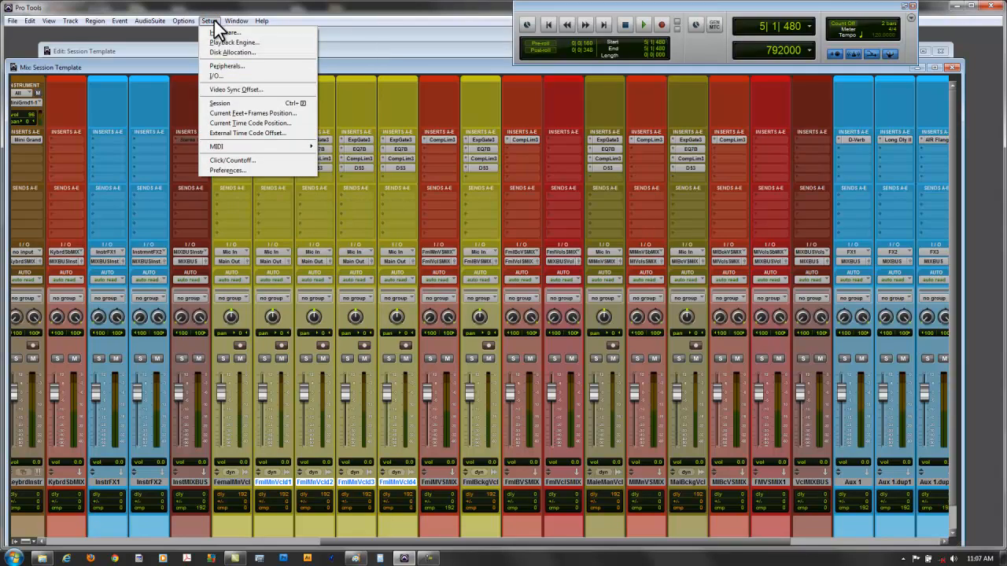
click(224, 75)
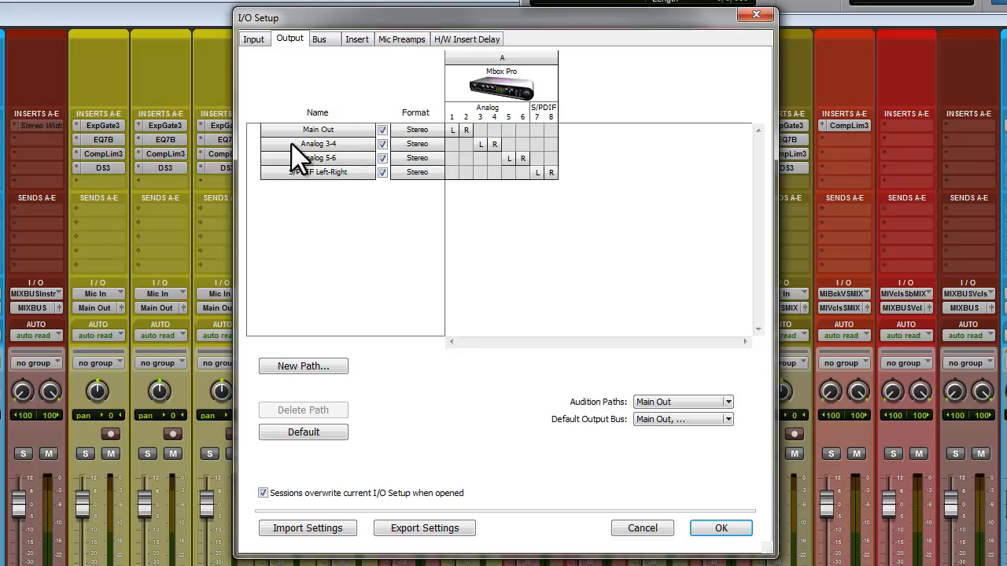
click(254, 39)
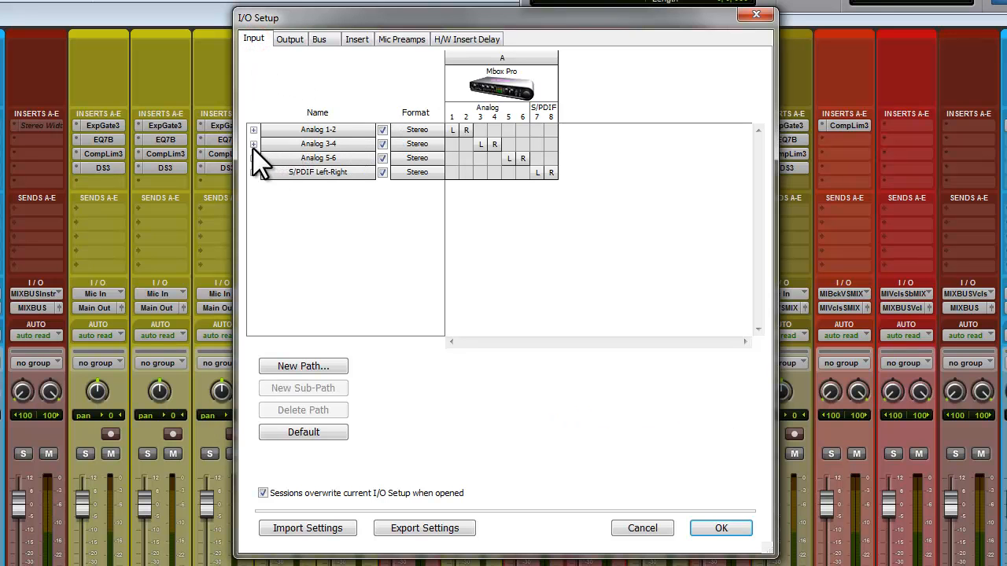
click(253, 145)
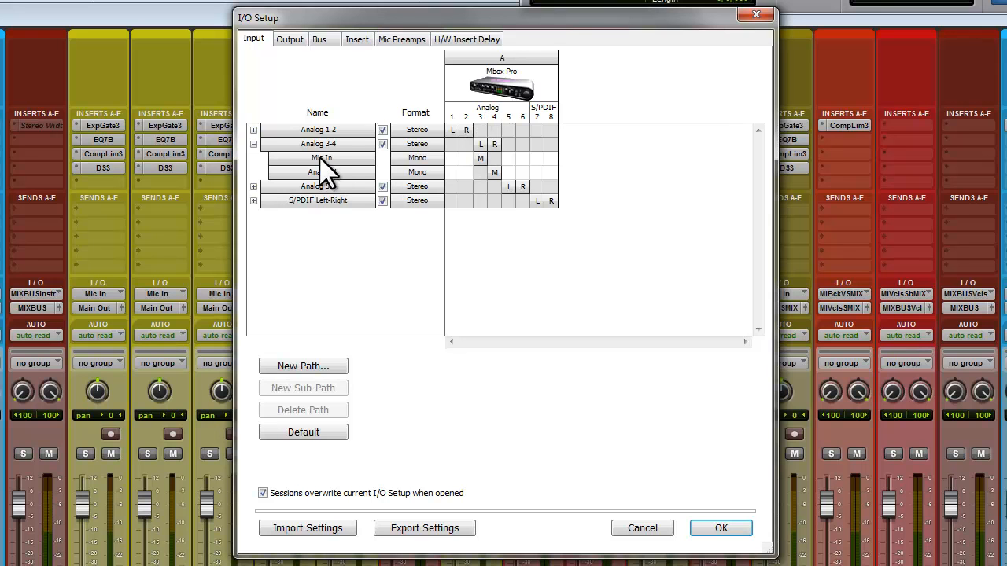
click(288, 39)
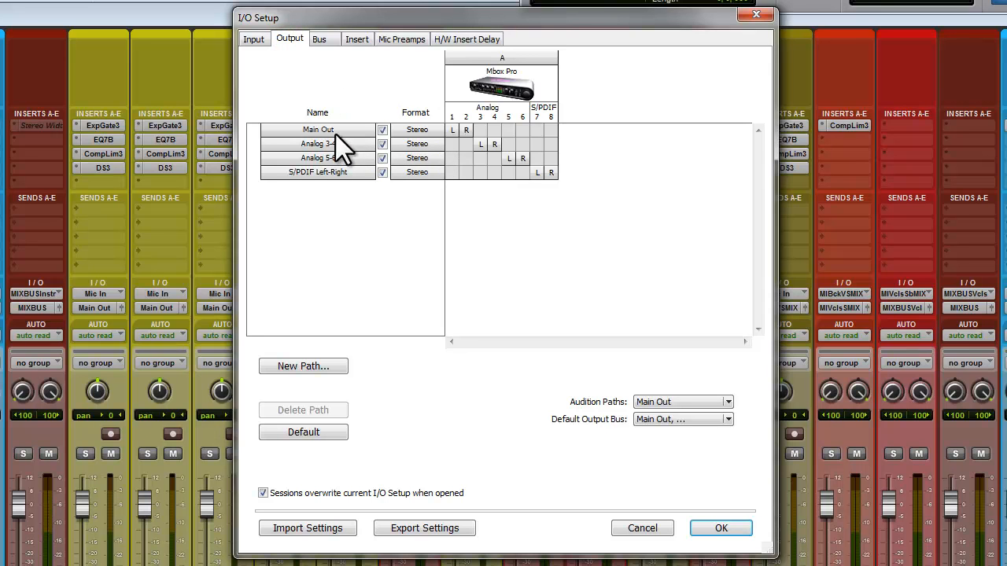
click(319, 40)
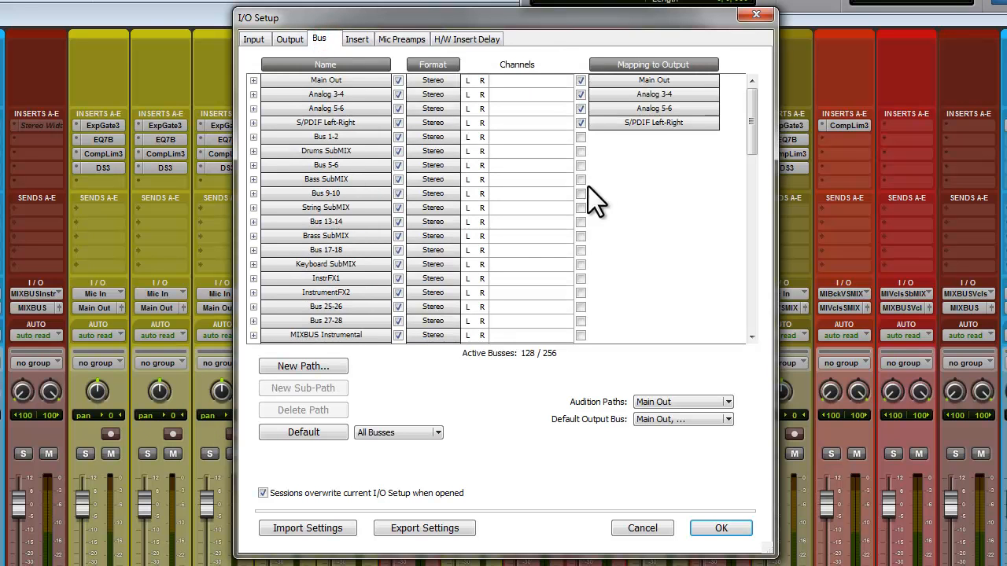
drag(752, 128, 758, 97)
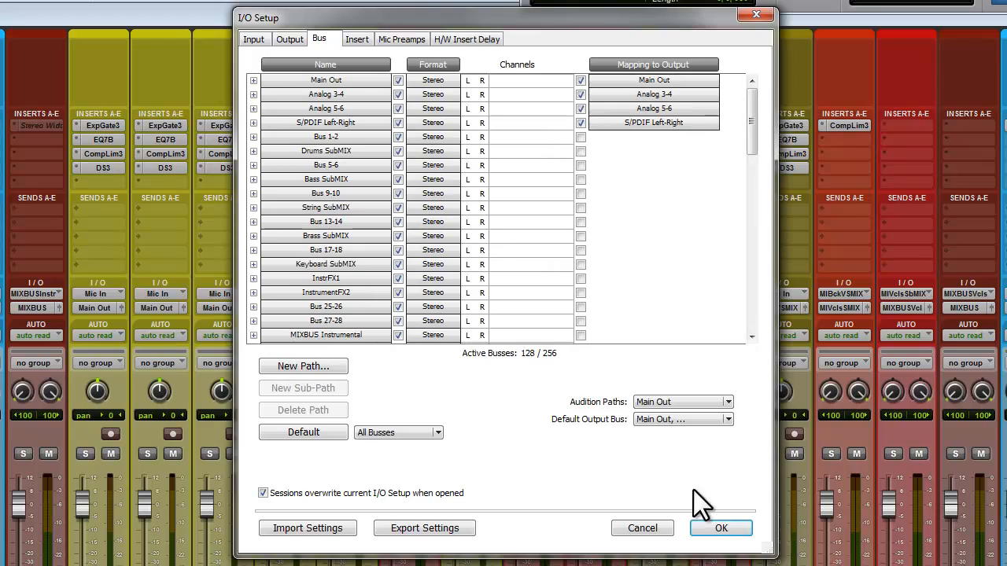
click(721, 529)
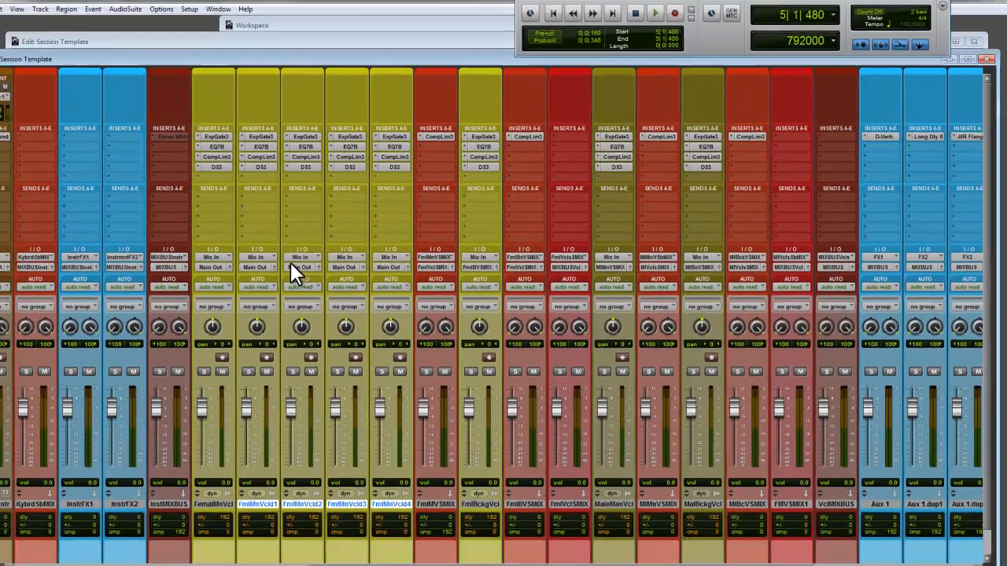
click(209, 307)
mouse_move(323, 286)
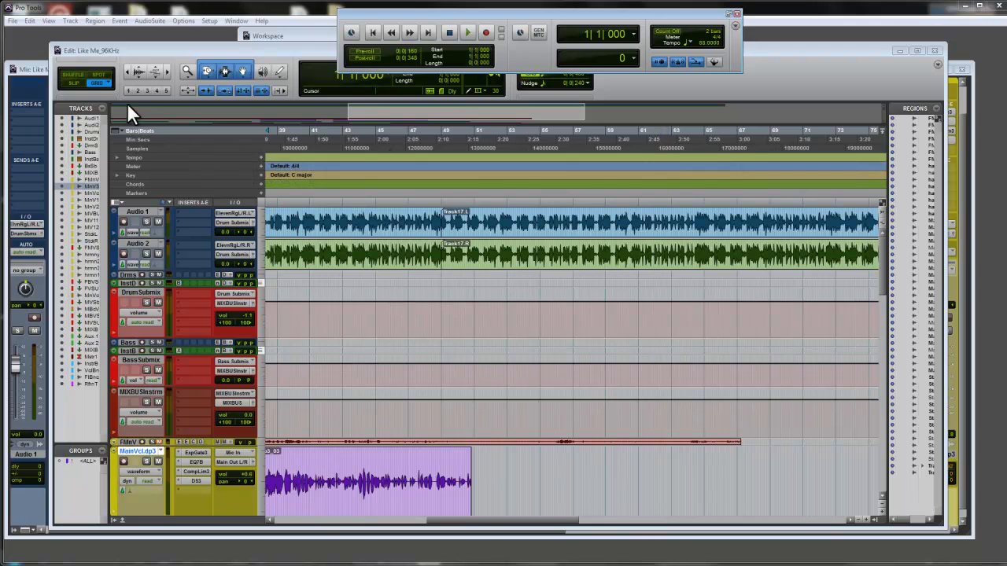
- In the Like Me_96KHz session, set the H/W buffer size to 2048 Samples and the Delay Compensation Engine to Long (8191 Samples per channel)
click(210, 22)
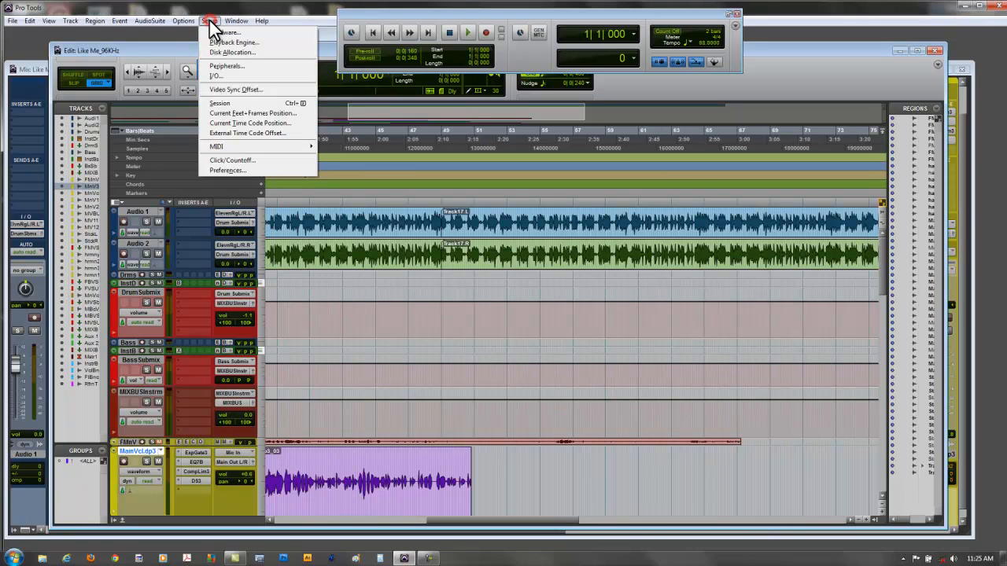
click(220, 41)
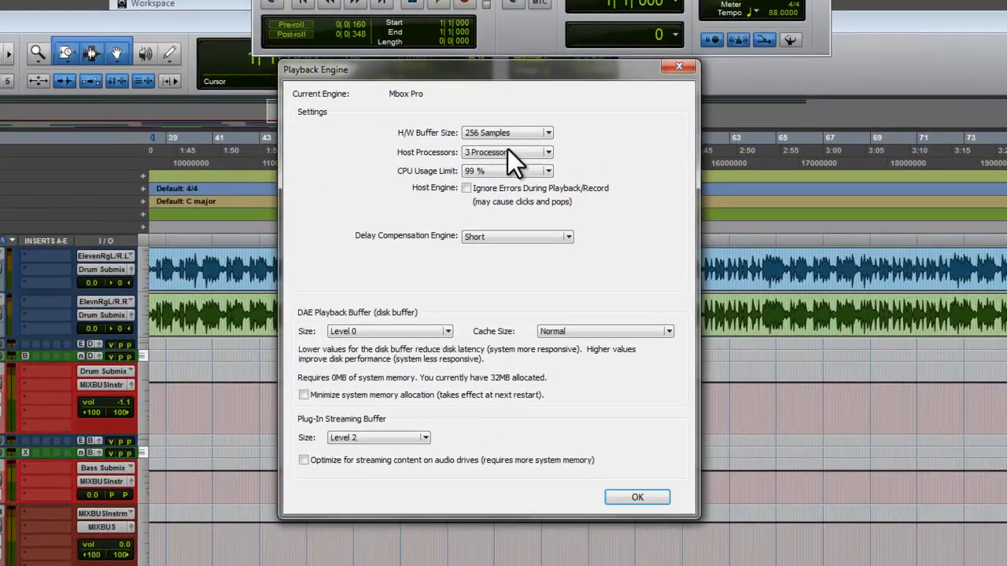
click(548, 133)
click(511, 209)
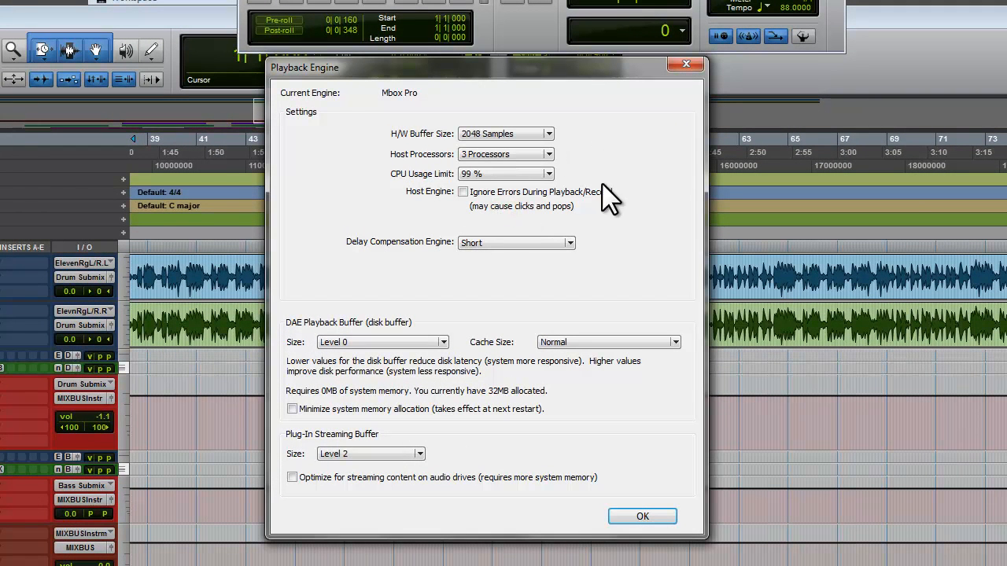
click(569, 243)
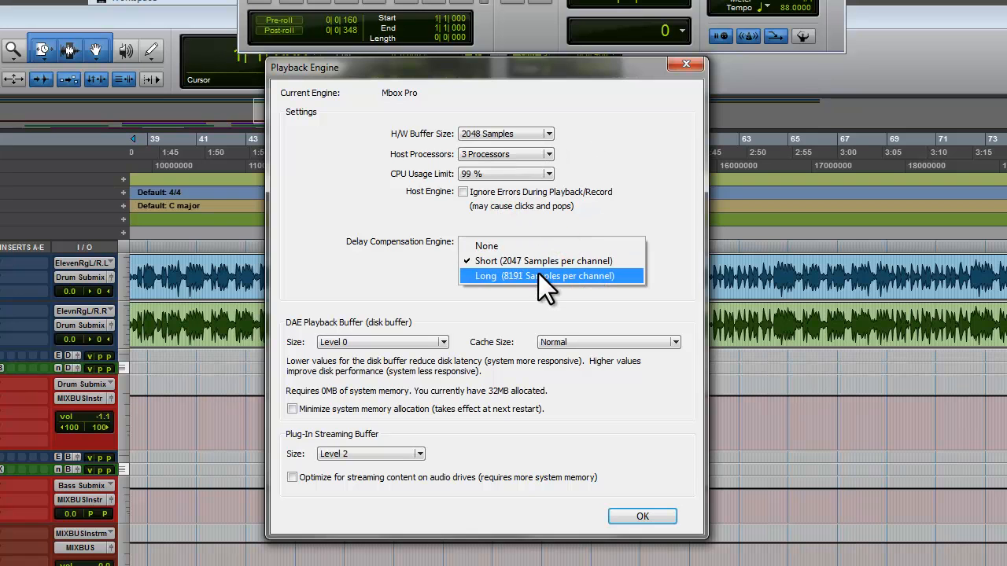
click(540, 276)
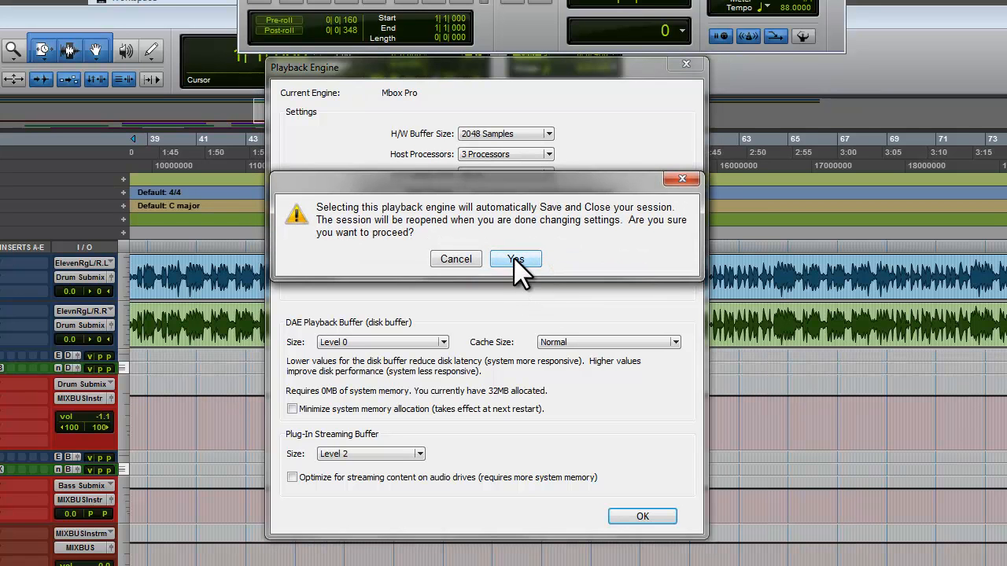
click(514, 260)
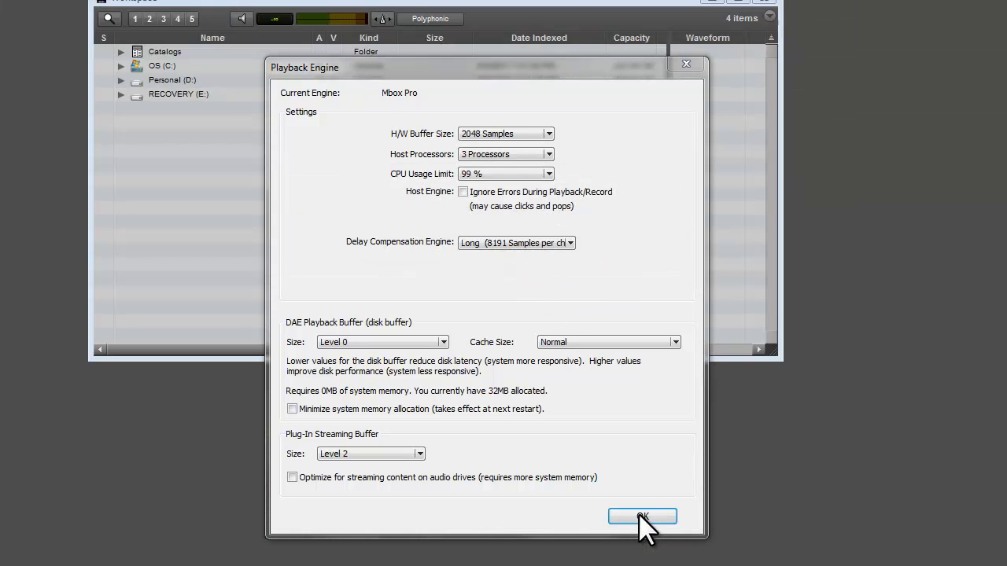
click(642, 517)
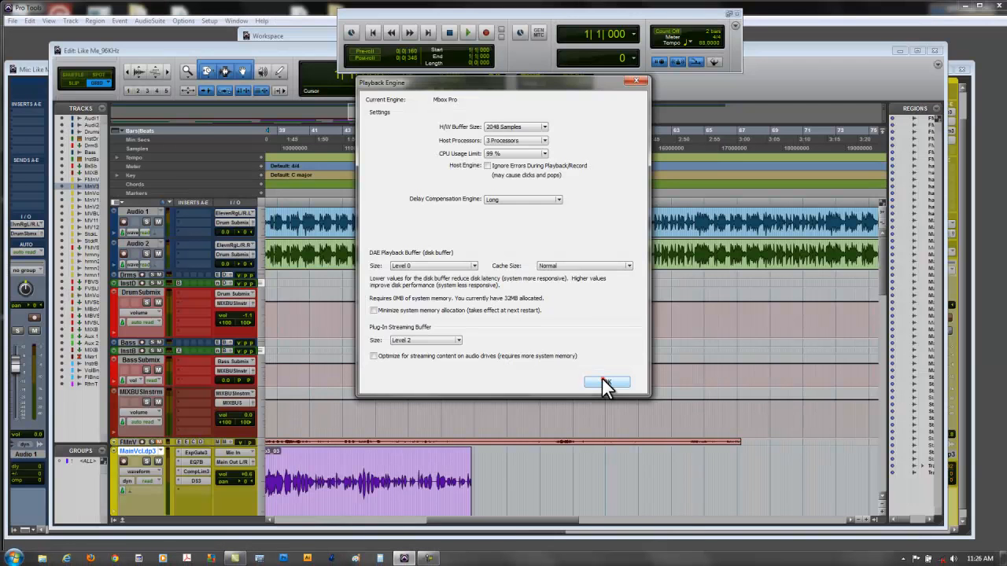
click(606, 384)
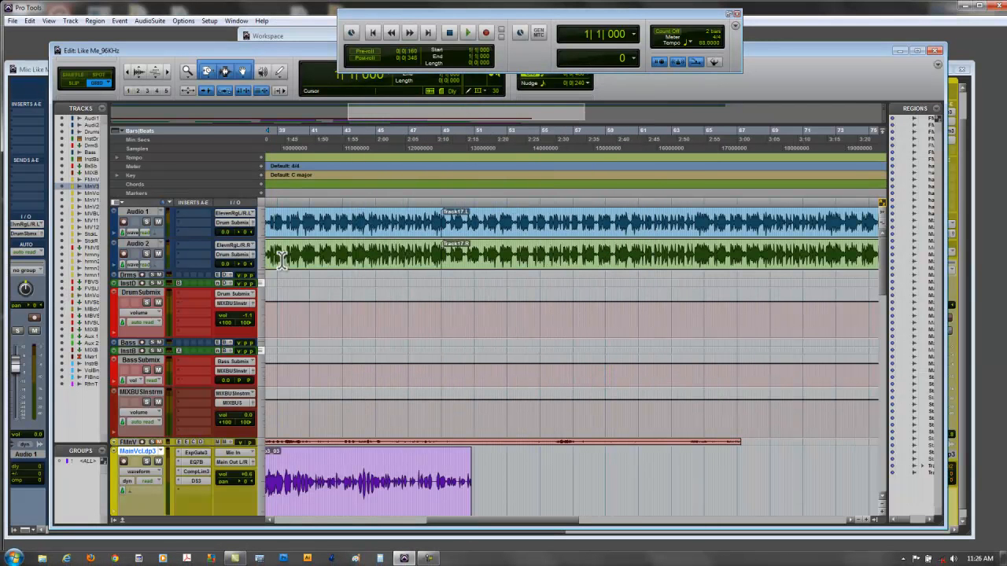
- Go to the start of the timeline in the Edit window and reduce the track heights to show more of the vocal tracks
drag(445, 519, 321, 520)
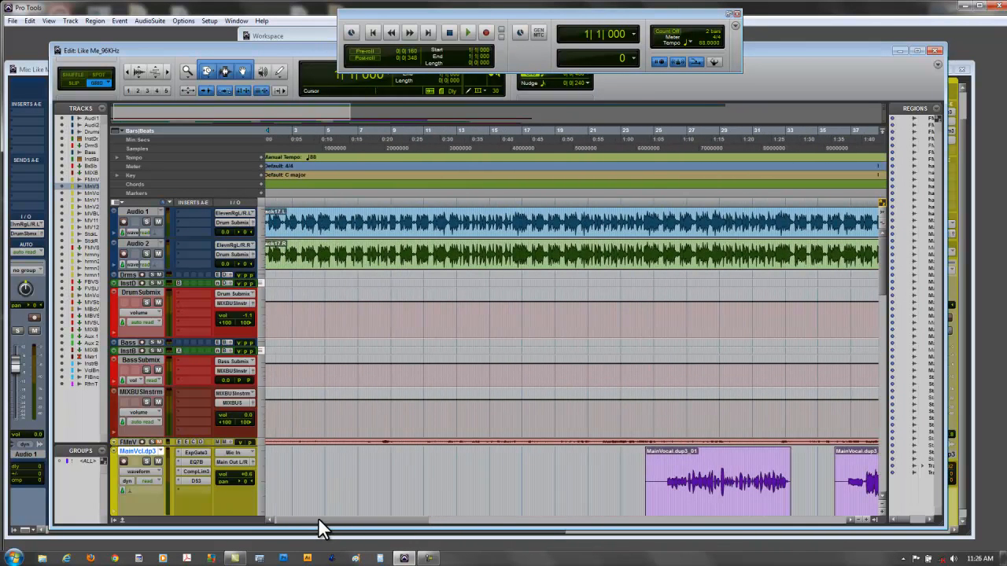
click(882, 504)
click(882, 503)
click(883, 504)
- Shrink all tracks in the Edit window to the smallest height and enlarge the Audio 2 track to show its output assignment
click(882, 503)
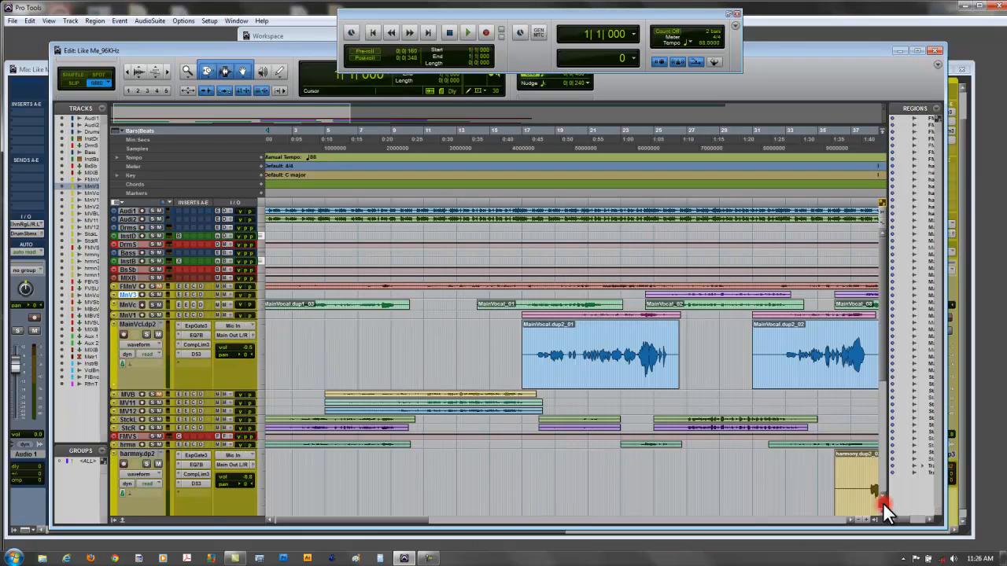
click(883, 503)
click(882, 503)
click(882, 503)
click(882, 503)
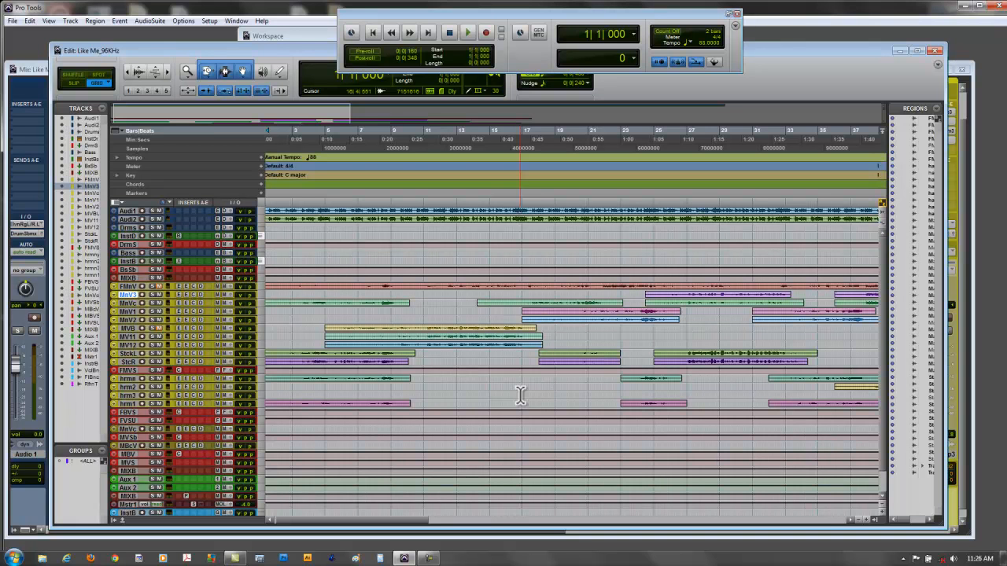
mouse_move(143, 221)
mouse_down()
mouse_move(139, 259)
mouse_move(148, 221)
mouse_up()
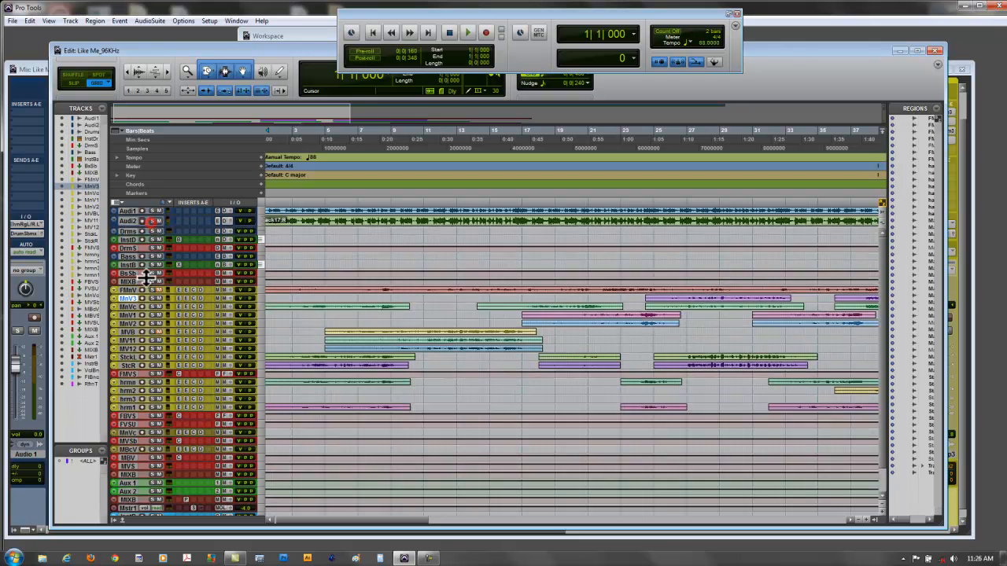
drag(149, 223, 144, 286)
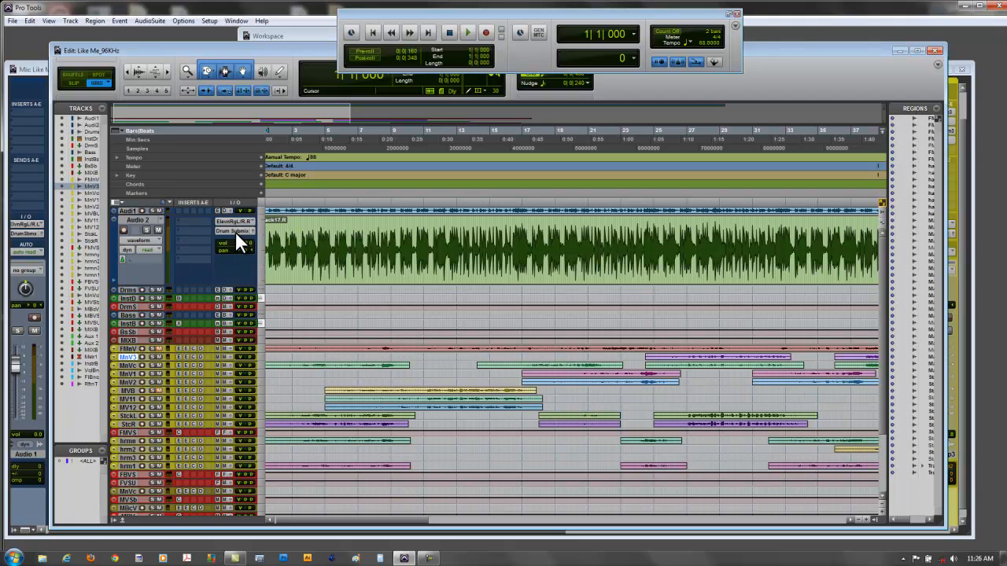
- Delete the unused Bass, bass instrument and bass submix tracks, and enlarge the MIXBUS Instrumental track
click(126, 313)
shift+click(122, 329)
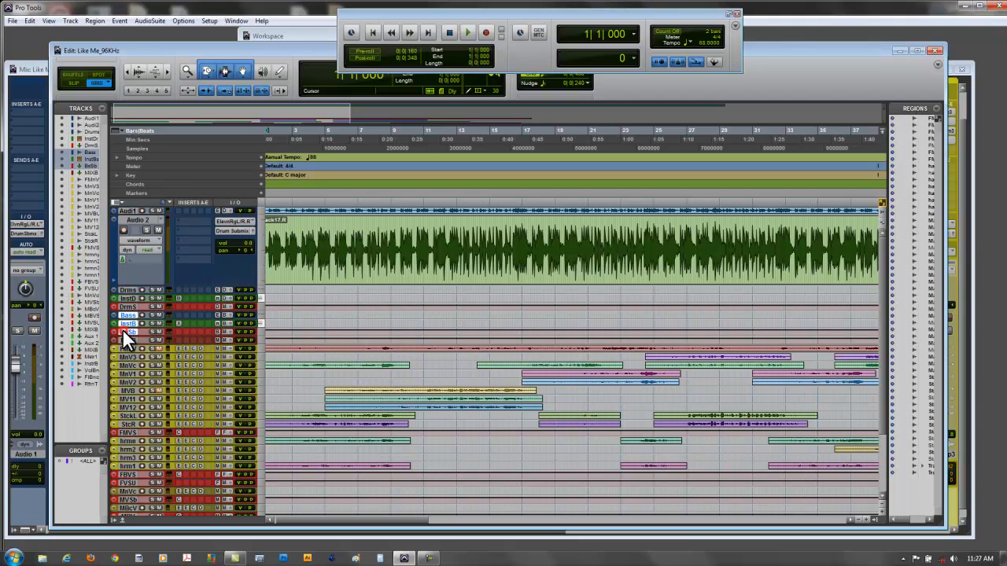
drag(123, 343, 122, 403)
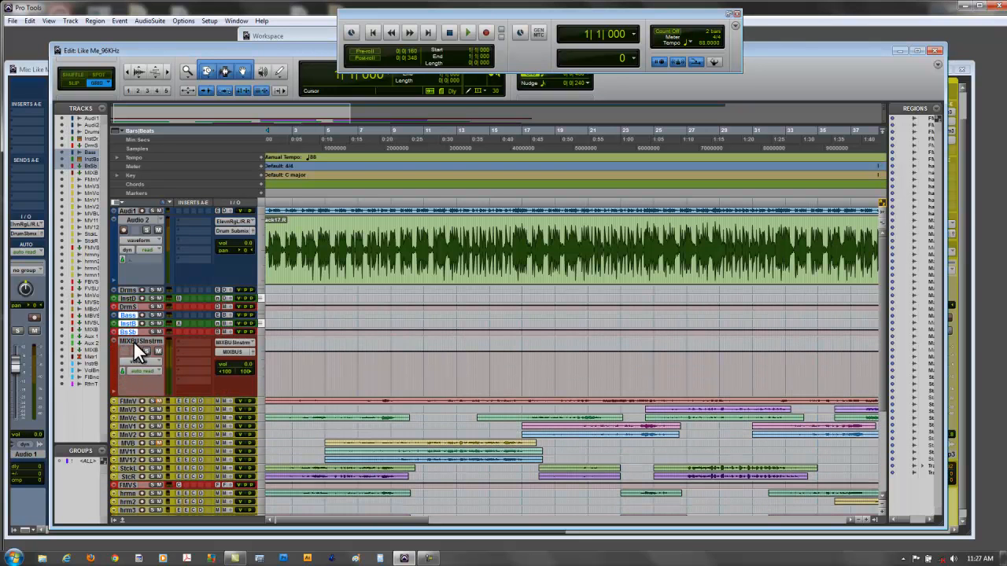
right_click(126, 328)
click(155, 418)
- Delete the unused Drums audio track and the drum instrument track, keeping the drum submix
click(128, 290)
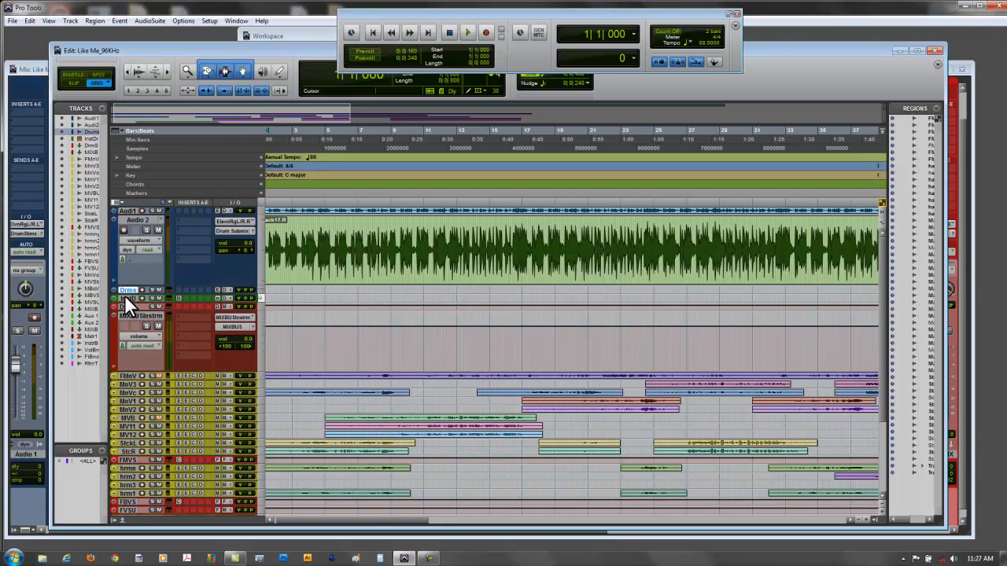
shift+click(126, 297)
right_click(129, 287)
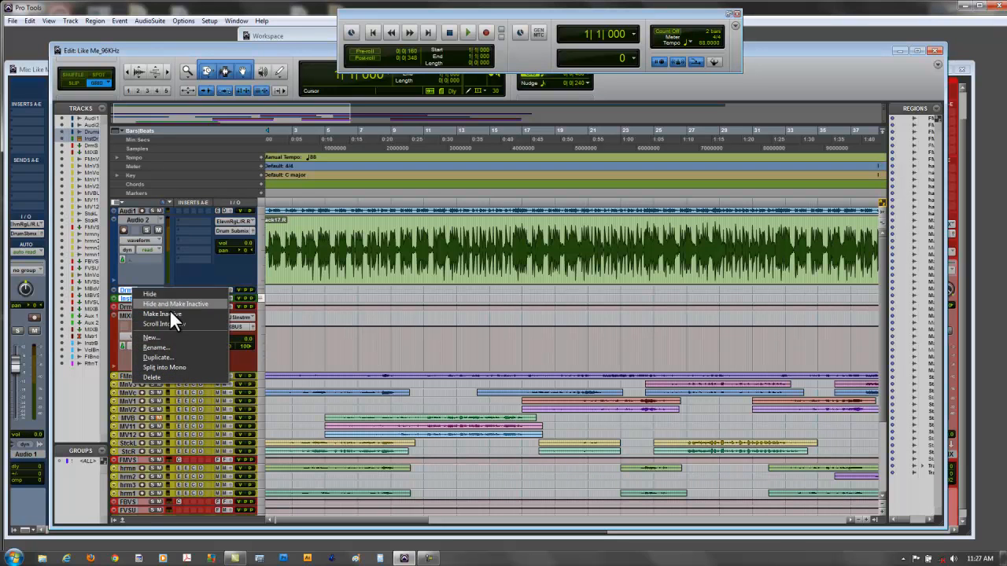
click(176, 376)
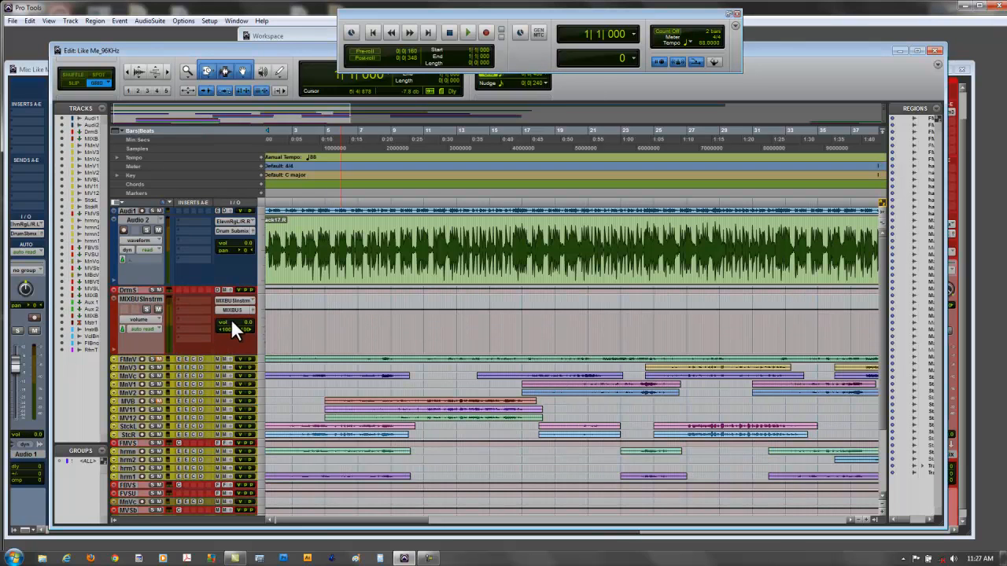
- Delete the unused male main and background vocal tracks along with their submixes and the male vocals submix
scroll(203, 329, down, 3)
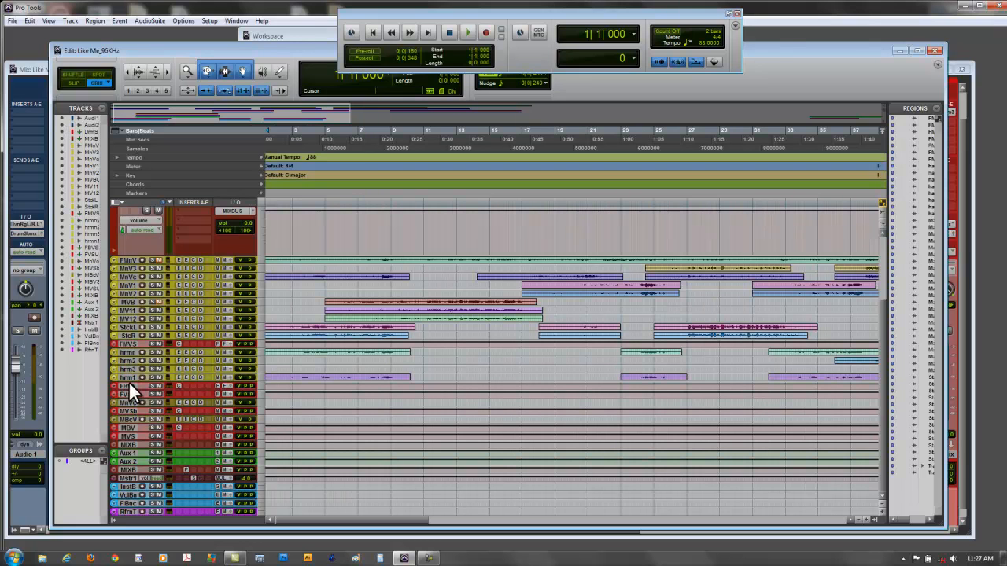
click(128, 384)
click(129, 393)
click(128, 401)
shift+click(125, 410)
shift+click(126, 417)
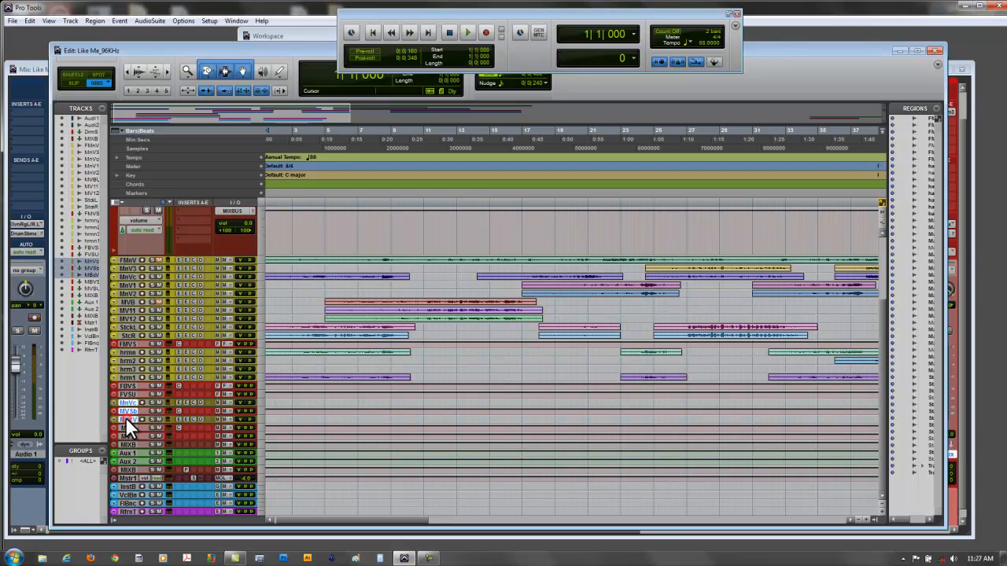
shift+click(126, 427)
shift+click(128, 434)
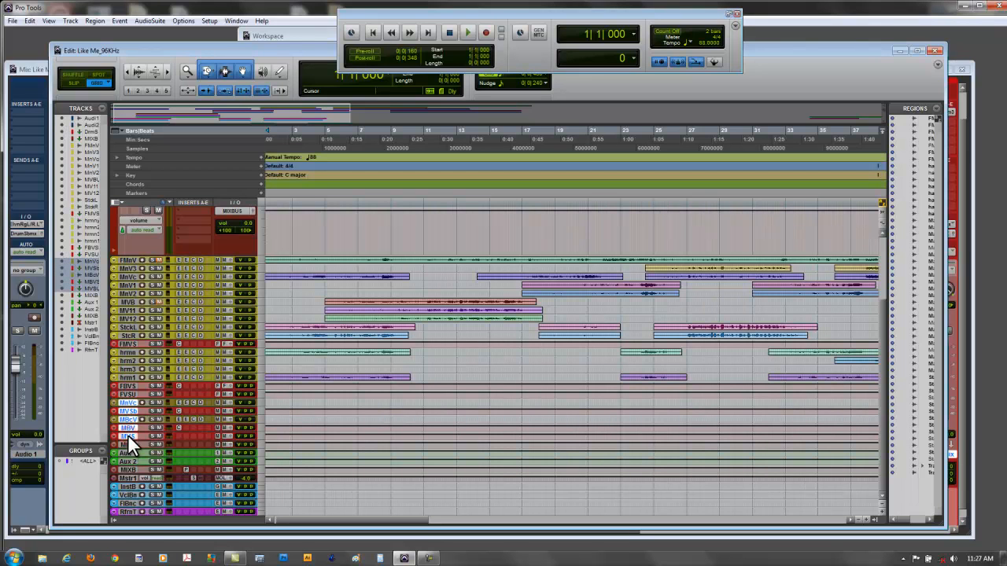
right_click(130, 402)
click(151, 478)
- Collapse all remaining tracks in the Edit window to the smallest height
scroll(382, 417, up, 3)
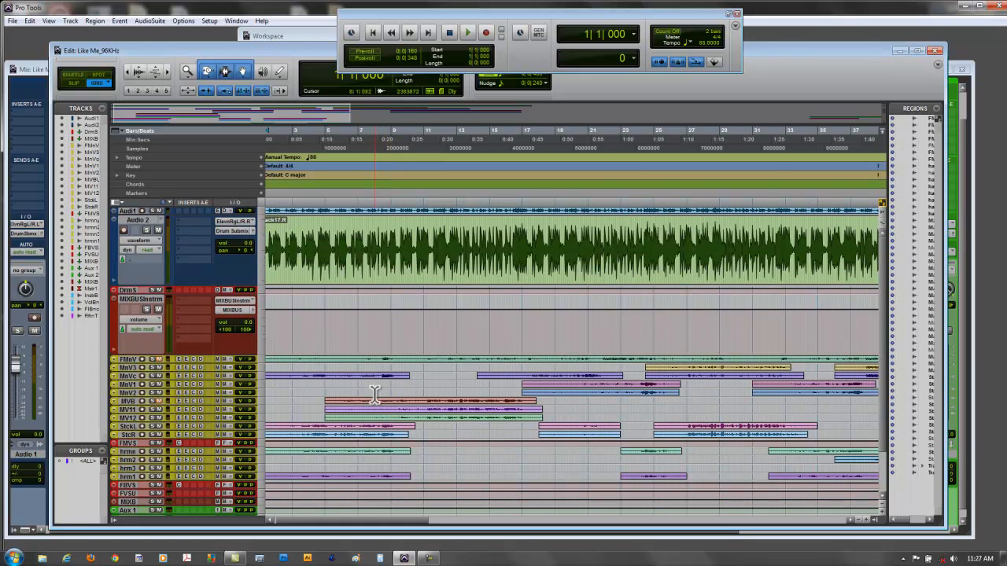
click(880, 503)
click(880, 502)
click(880, 502)
click(880, 502)
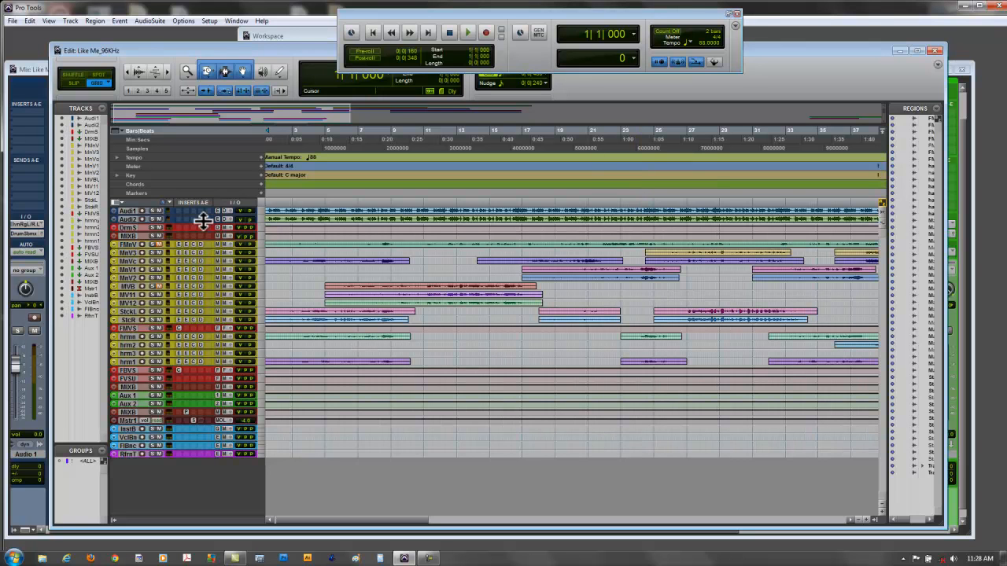
- In the Mix window, route the FMainVocal, MainVcl.dp3 and MainVocal outputs to the Female Main Vocal Submix bus
click(30, 68)
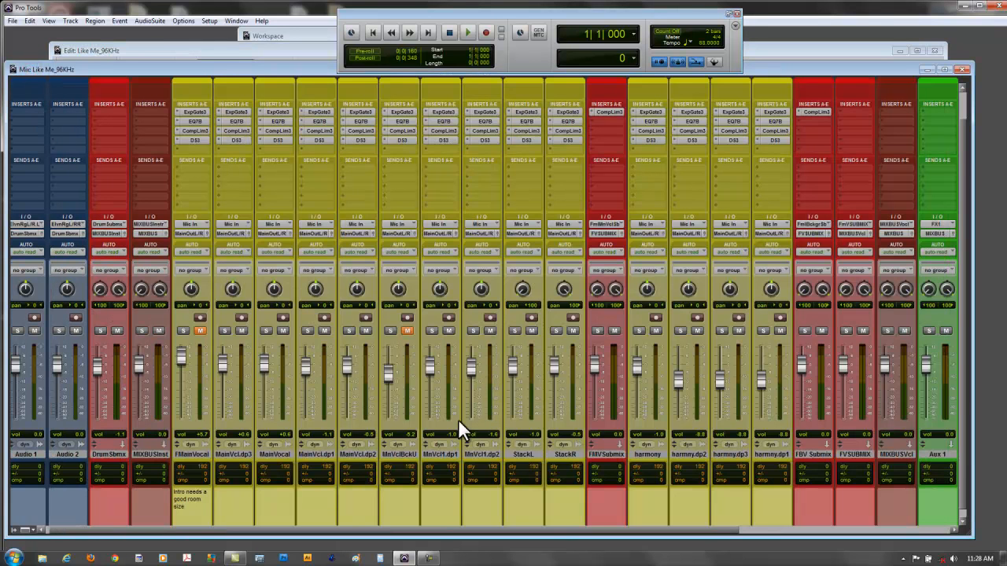
scroll(466, 447, up, 2)
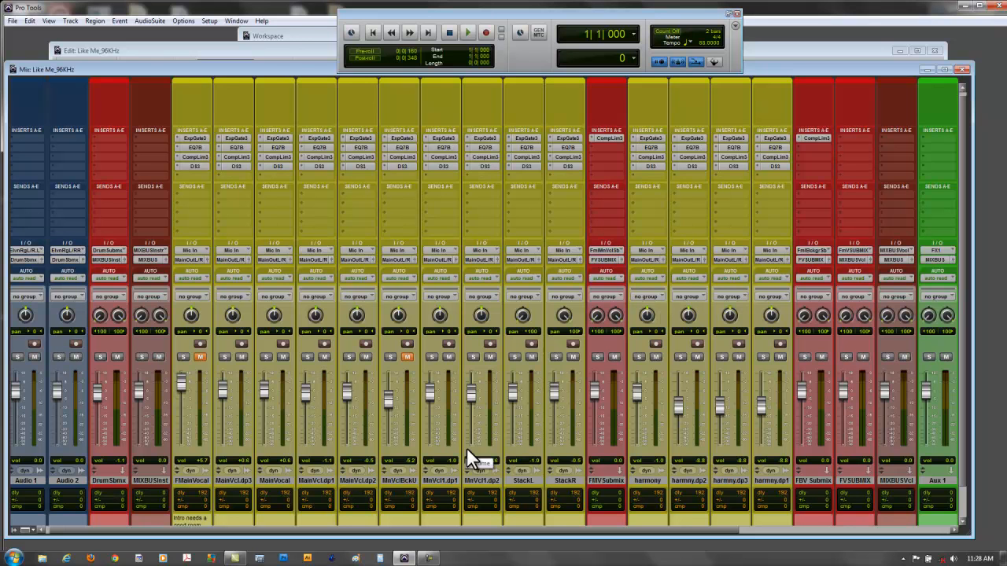
mouse_move(478, 528)
mouse_down()
mouse_move(534, 528)
mouse_move(478, 528)
mouse_up()
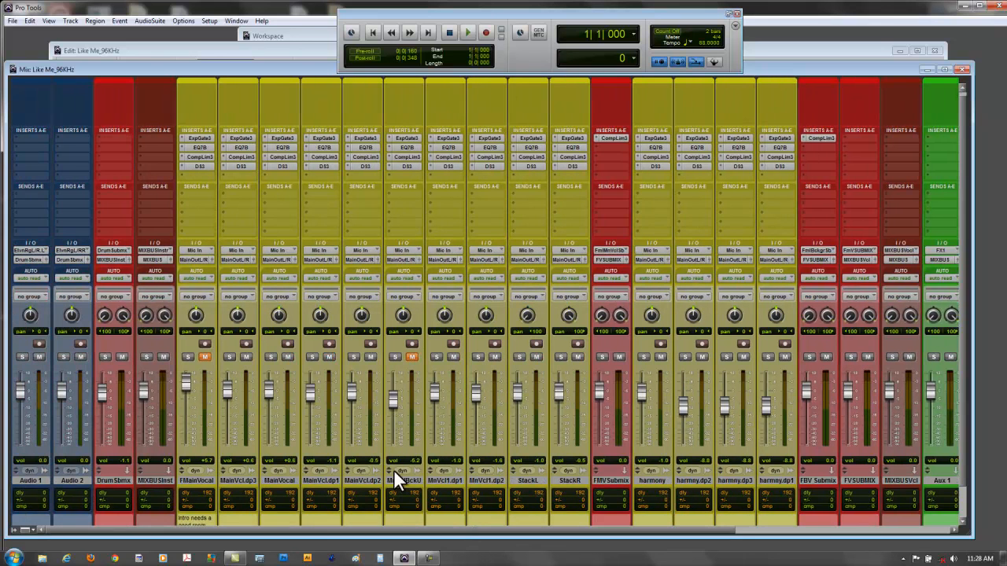
click(201, 260)
mouse_move(233, 286)
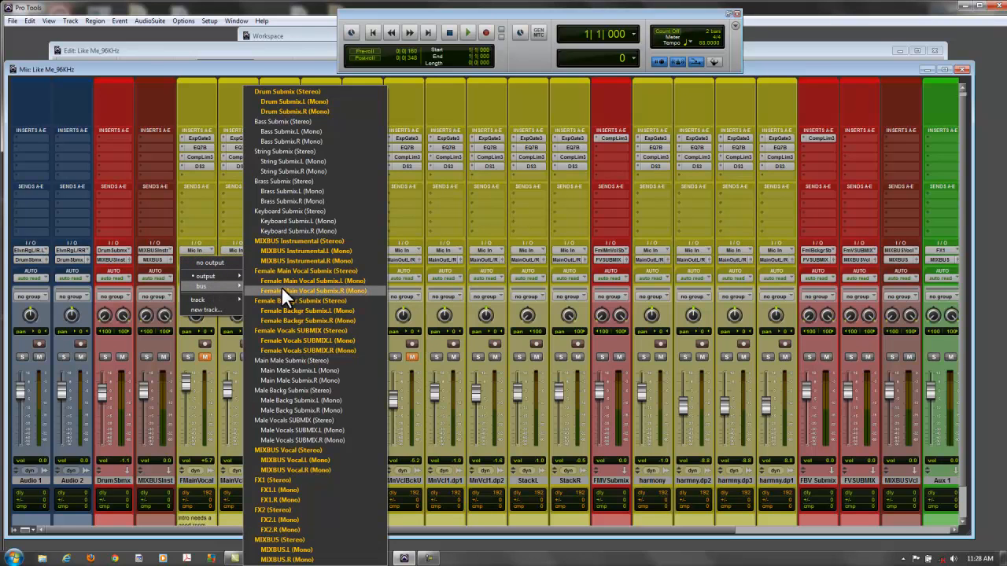
click(311, 270)
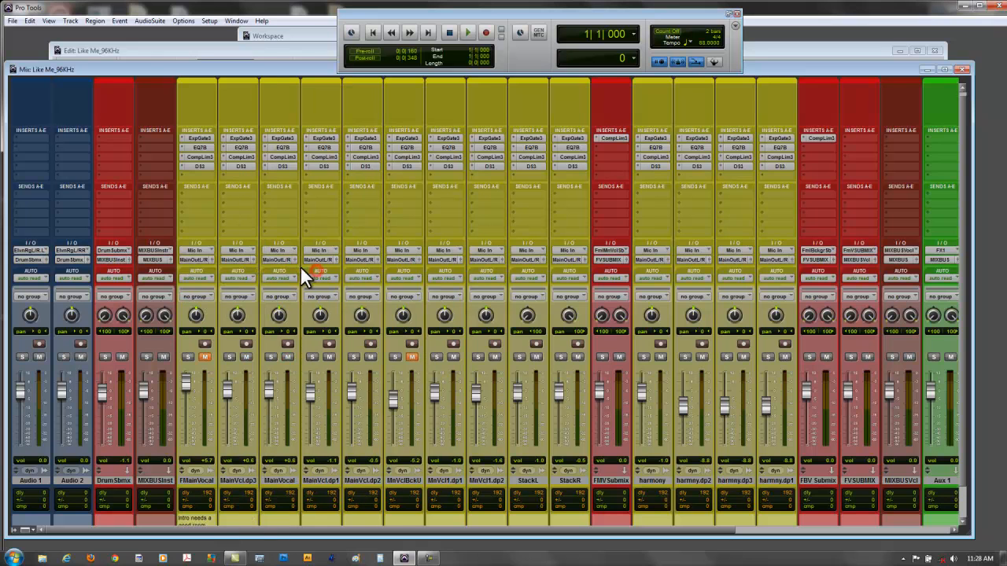
click(243, 259)
mouse_move(262, 285)
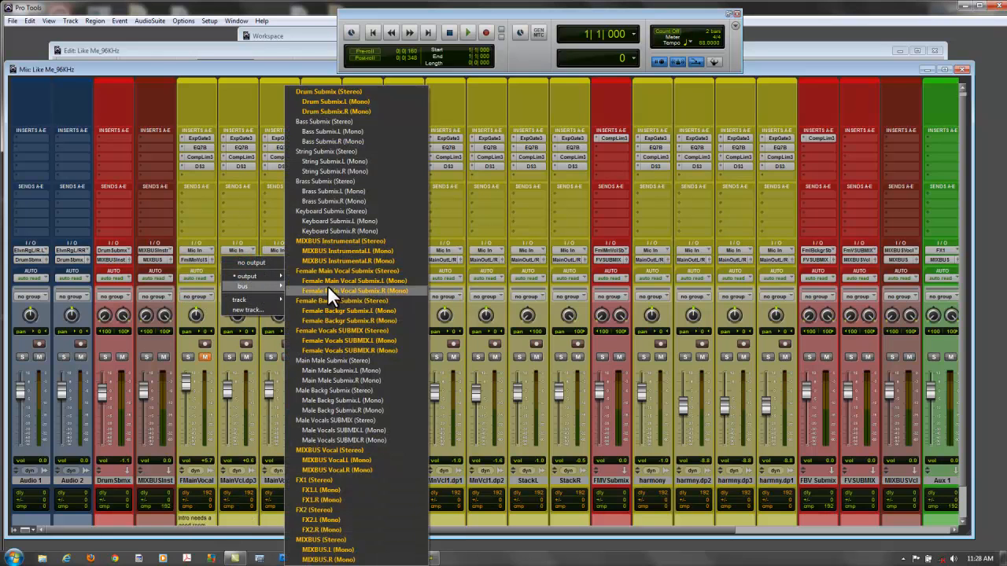
click(334, 273)
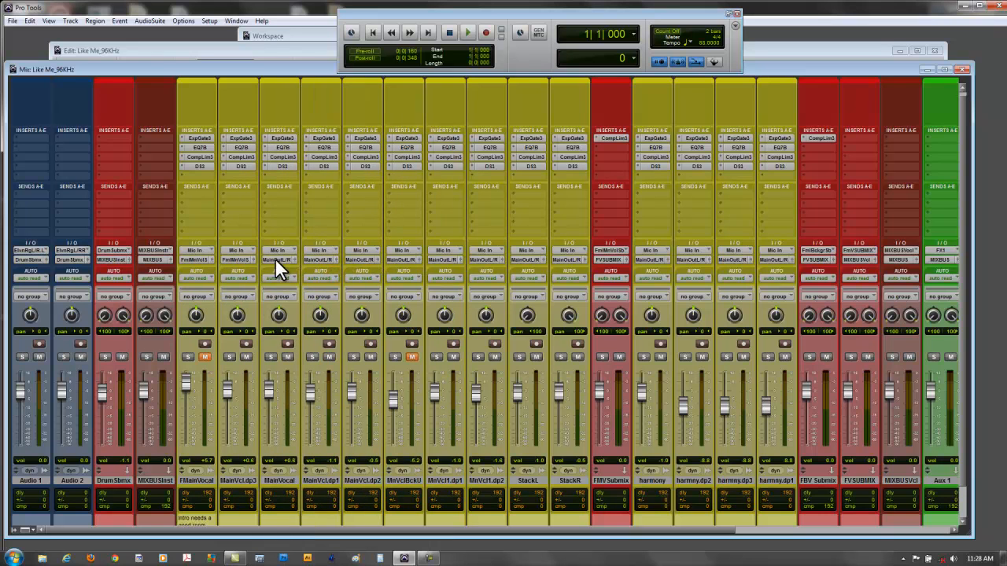
click(275, 258)
mouse_move(290, 276)
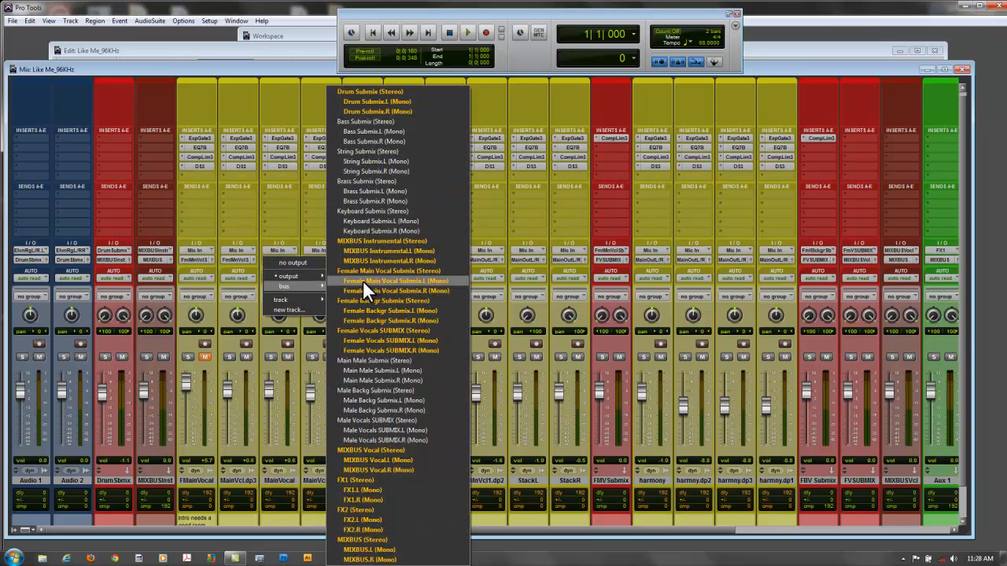
click(359, 285)
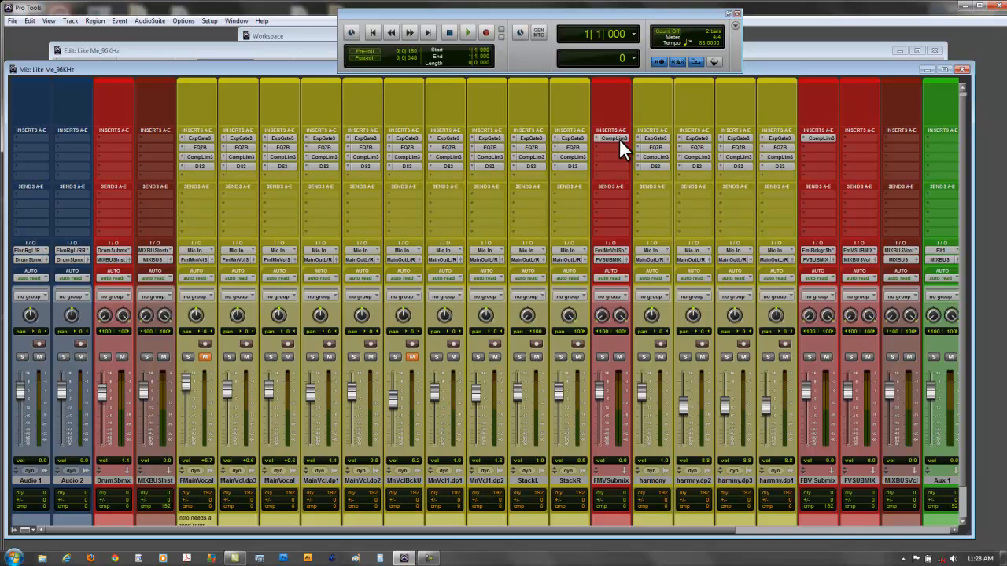
- Route the MainVcl.dp1, MainVcl.dp2 and MnVclBckU outputs to the Female Main Vocal Submix (Stereo) bus
click(315, 260)
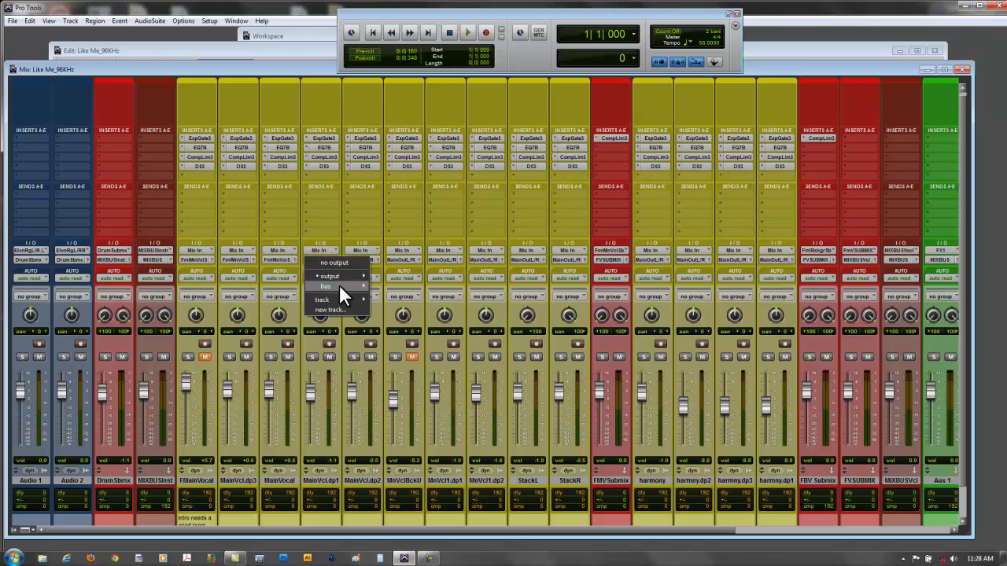
mouse_move(339, 285)
click(419, 275)
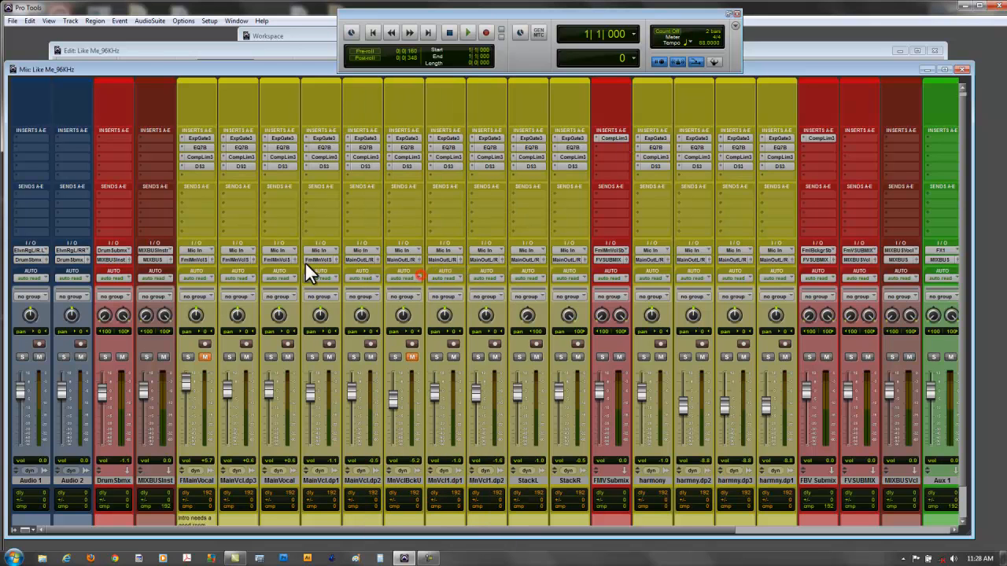
click(362, 260)
mouse_move(385, 286)
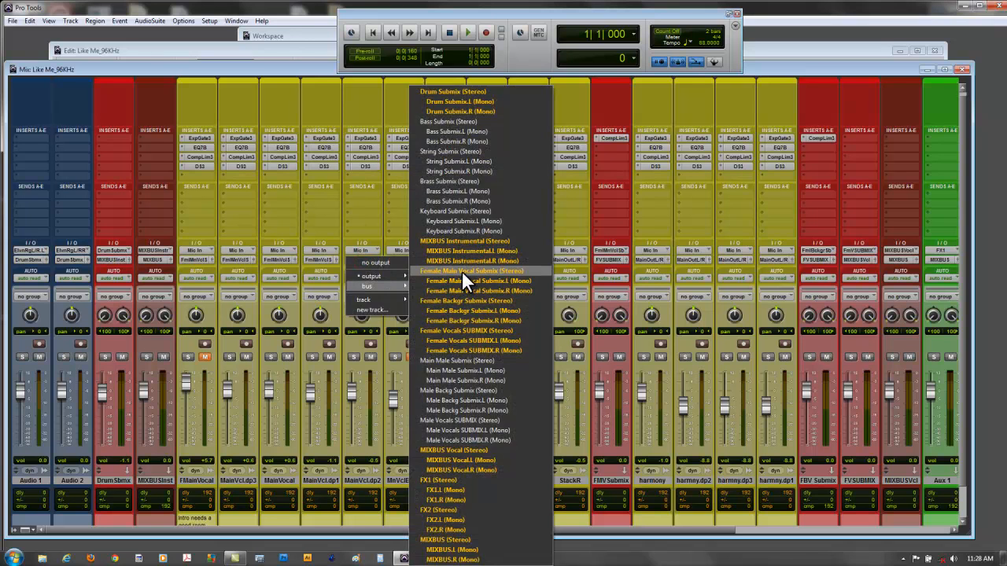
click(461, 271)
click(399, 259)
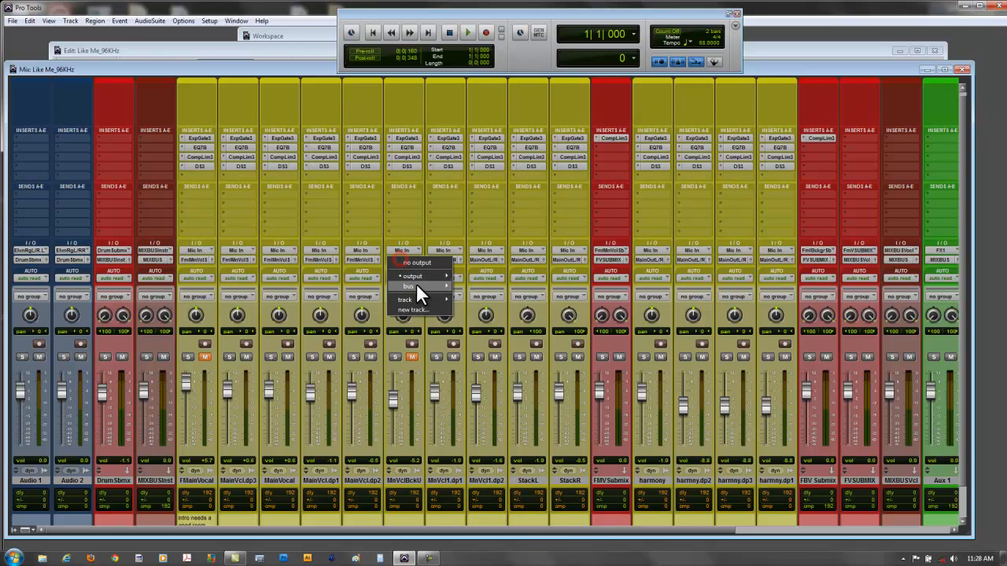
mouse_move(420, 284)
click(495, 268)
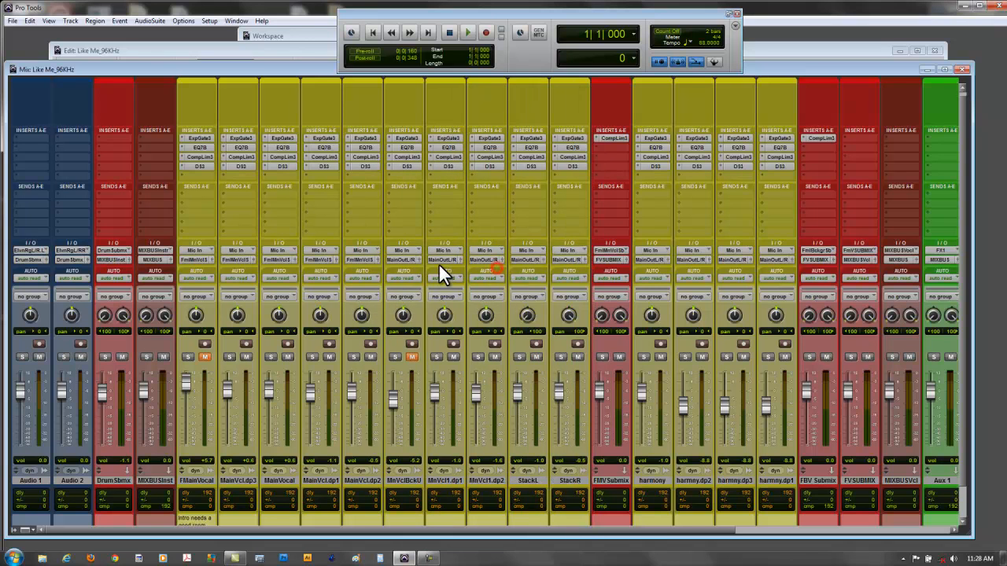
- Route the MnVcl1.dp1 and MnVcl1.dp2 outputs to the Female Main Vocal Submix (Stereo) bus
click(441, 259)
mouse_move(490, 285)
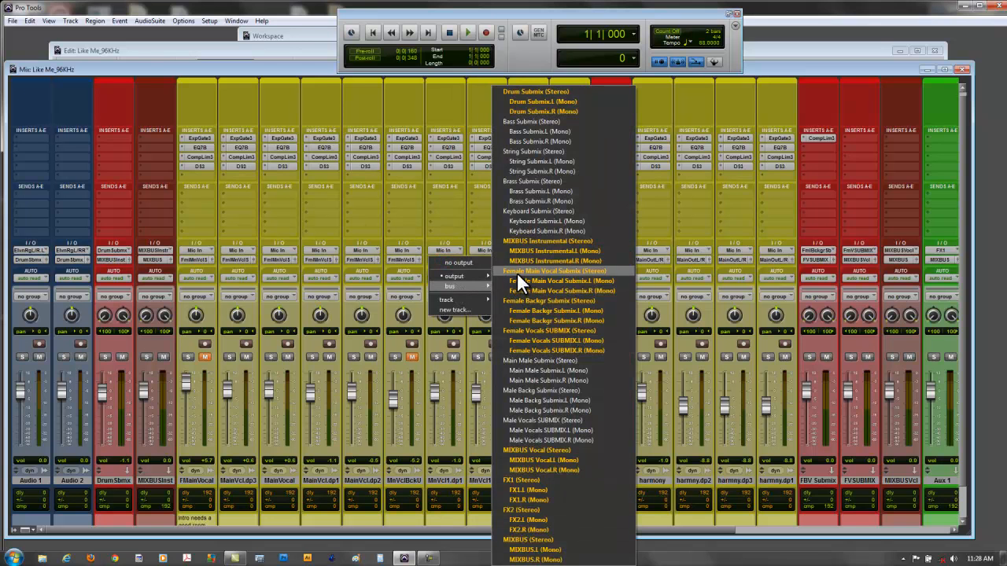
click(517, 272)
click(493, 260)
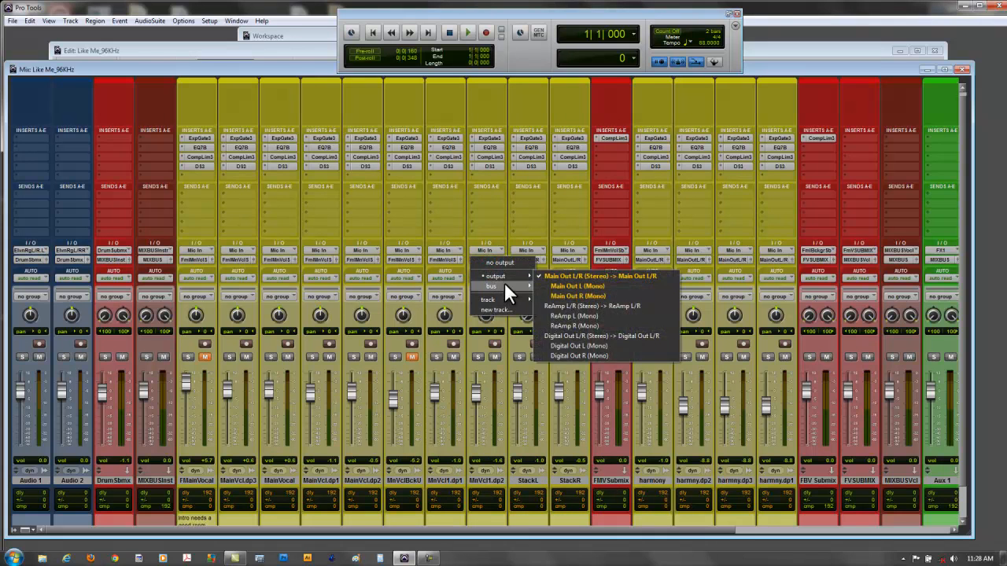
mouse_move(504, 285)
click(571, 270)
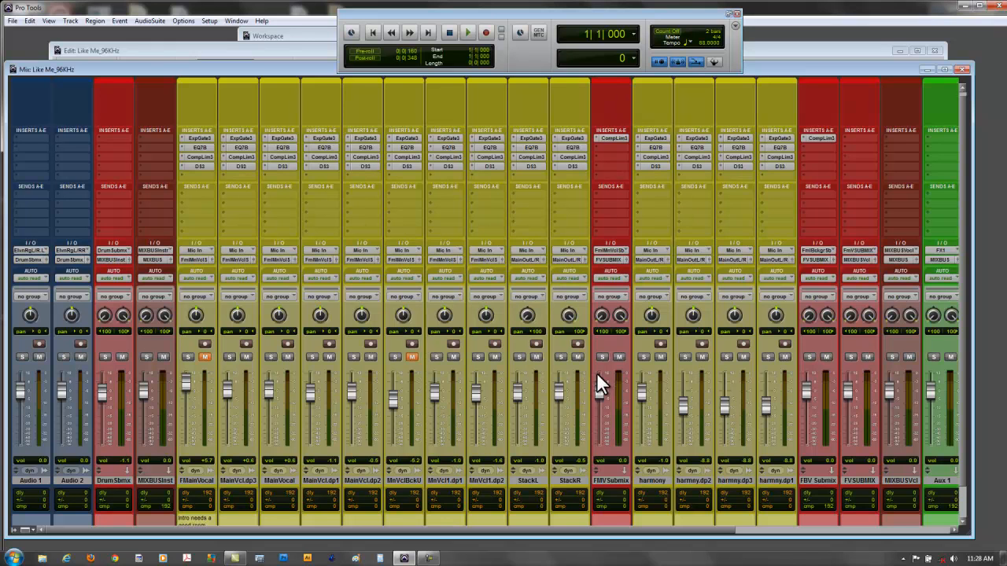
- Add a send to the FX1 (Stereo) bus on the FMVSubmix track and bring the Aux 1 effects track into view
click(597, 195)
mouse_move(643, 220)
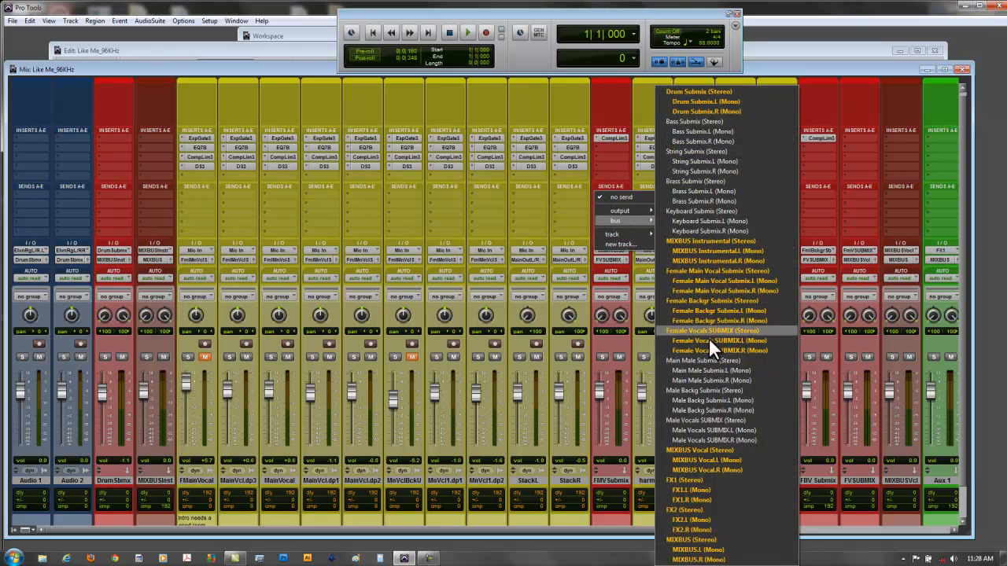
click(694, 479)
drag(547, 529, 629, 531)
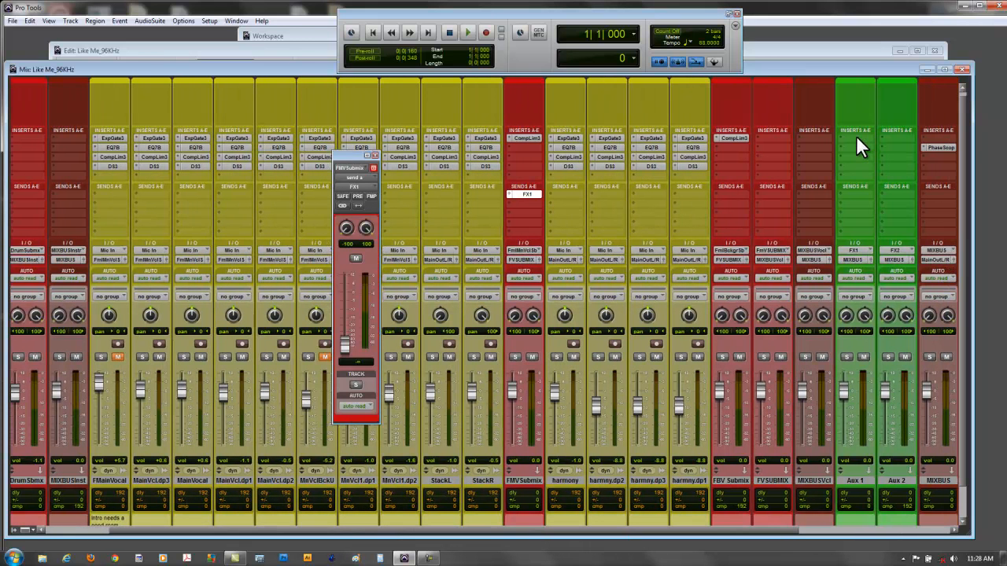
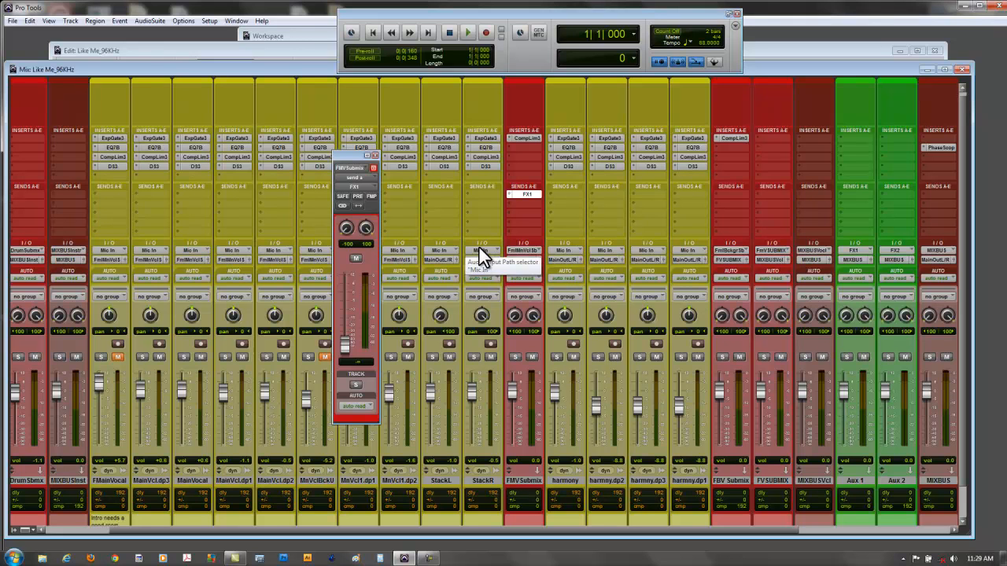
- Raise the level of the FX1 send on the FMVSubmix track to about -5.5 and dismiss the send's fader display
drag(346, 343, 349, 302)
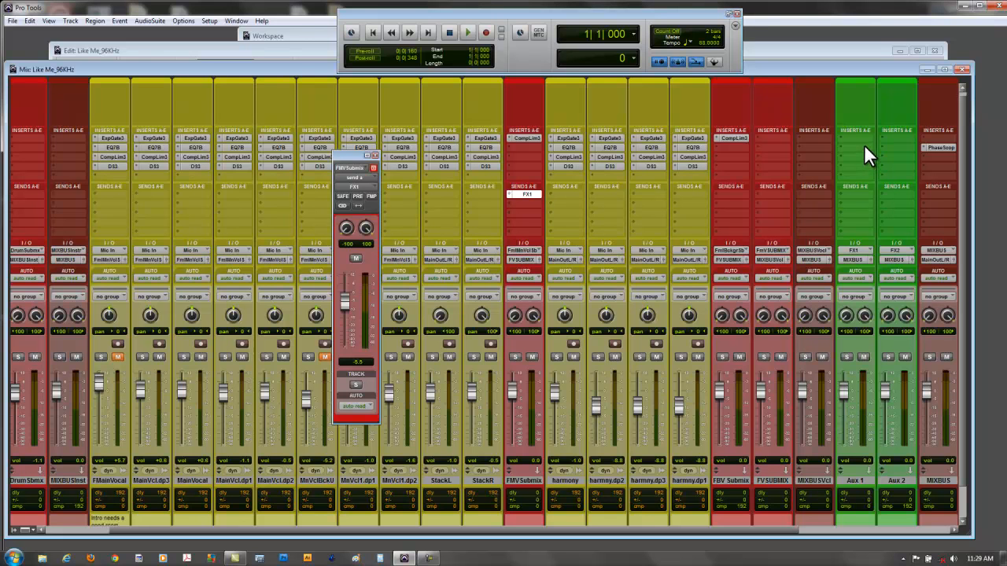
mouse_move(341, 299)
mouse_down()
mouse_move(344, 310)
mouse_move(346, 298)
mouse_up()
click(375, 155)
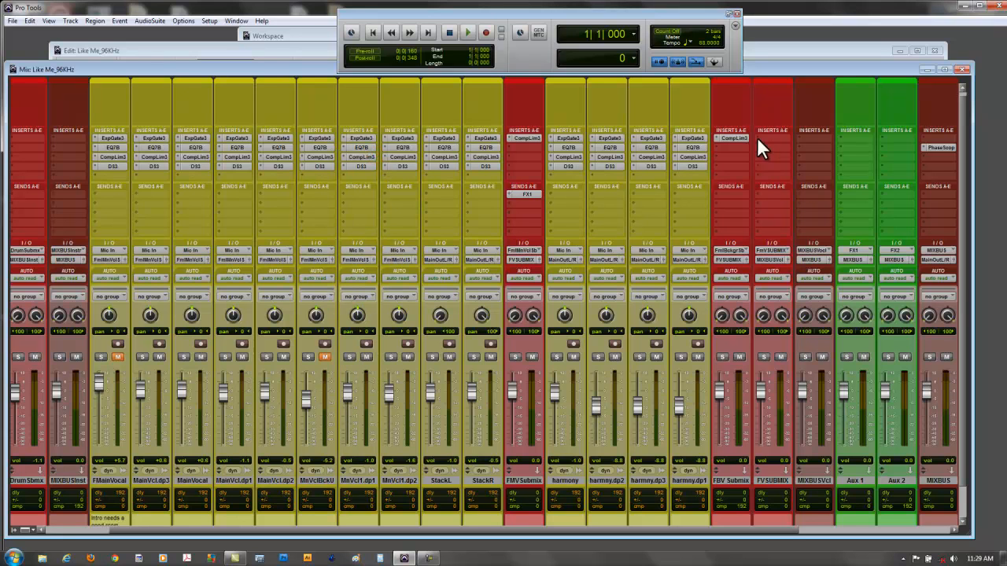
click(534, 194)
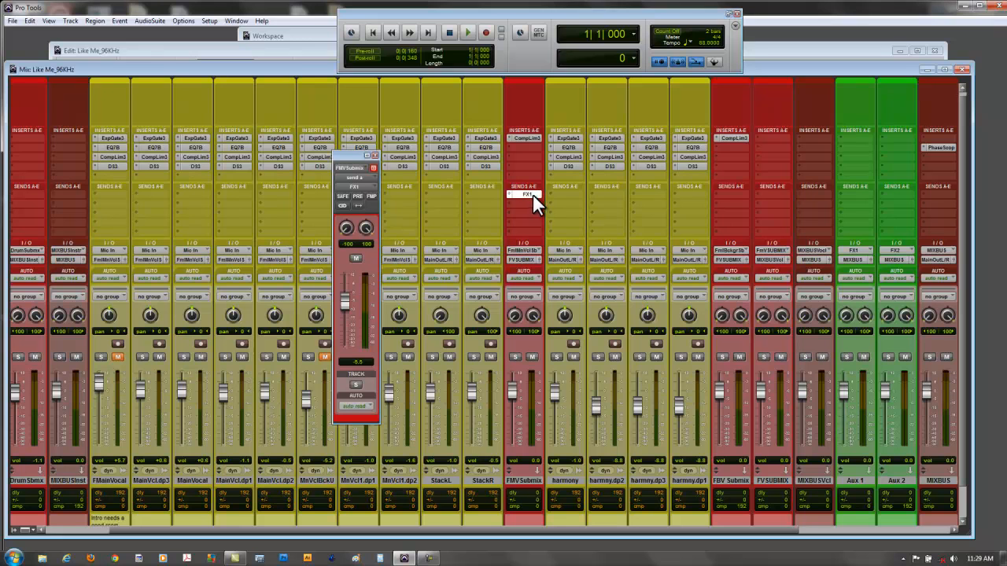
click(375, 155)
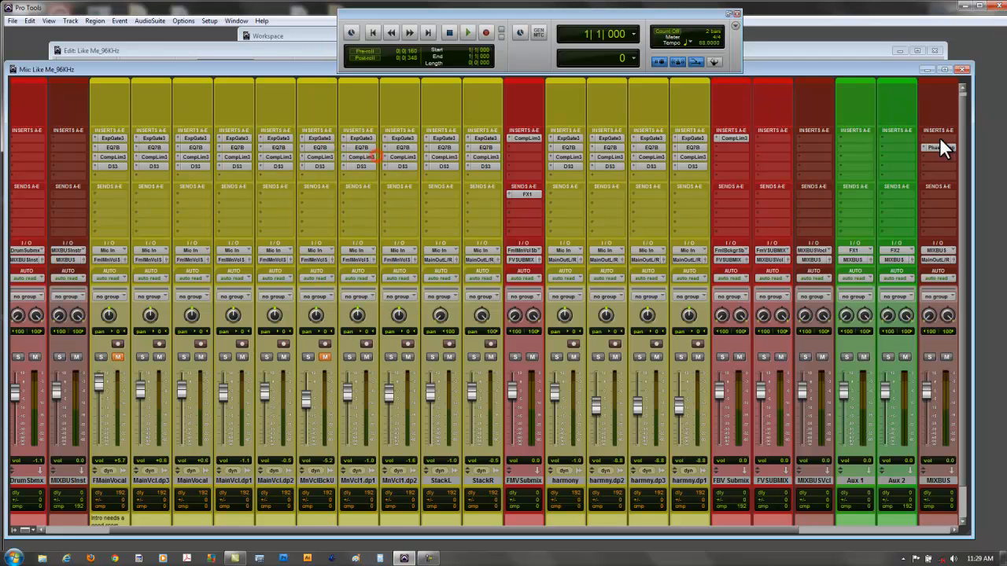
- Insert the multichannel stereo D-Verb reverb plug-in as the first insert on the Aux 1 track
click(839, 140)
mouse_move(858, 150)
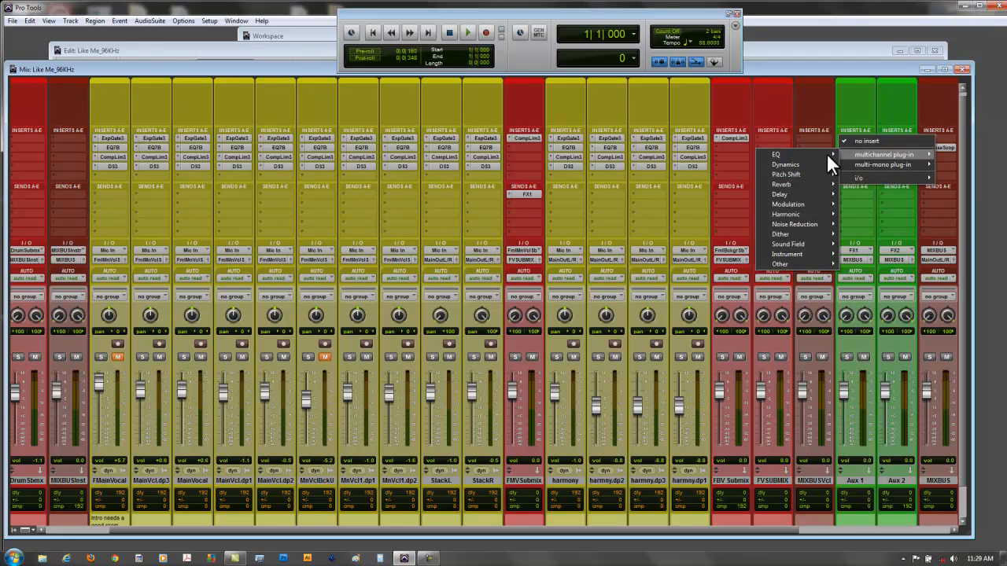
mouse_move(803, 182)
click(873, 214)
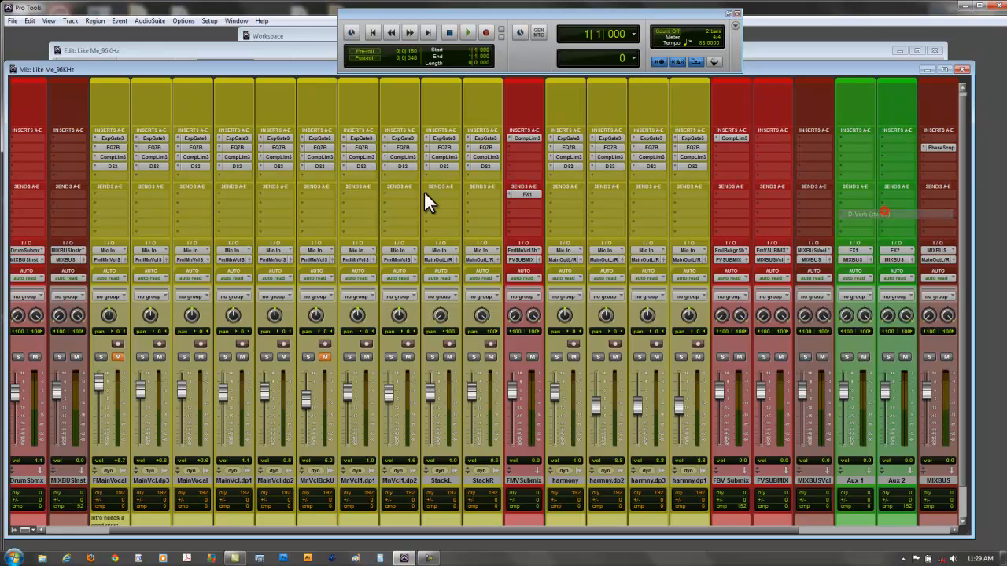
click(281, 120)
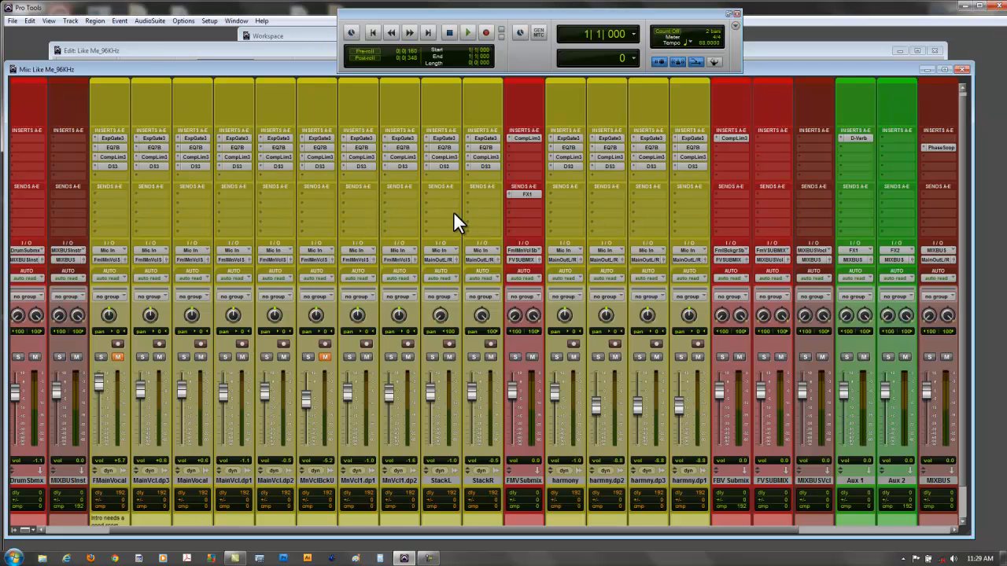
click(427, 198)
mouse_move(459, 230)
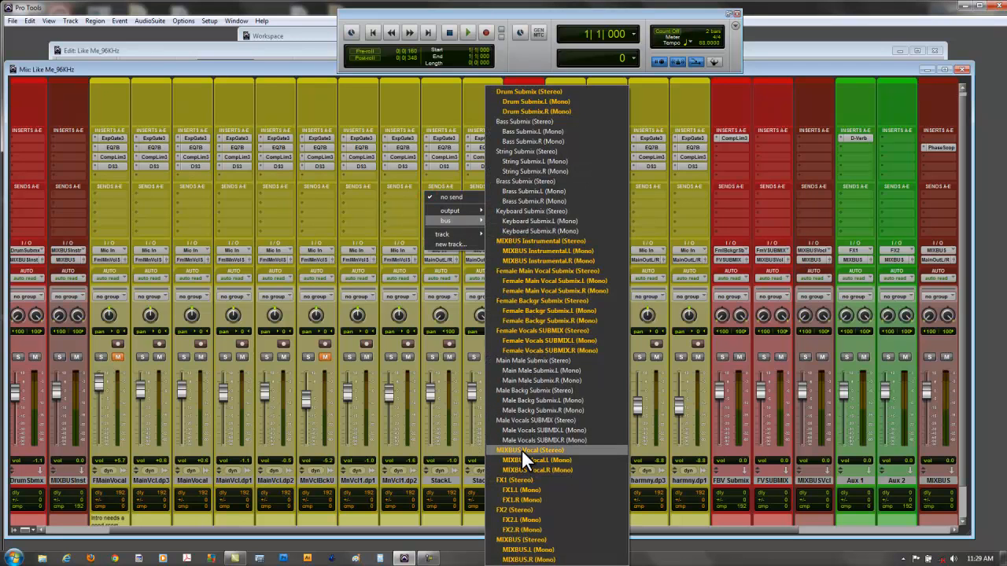
click(521, 489)
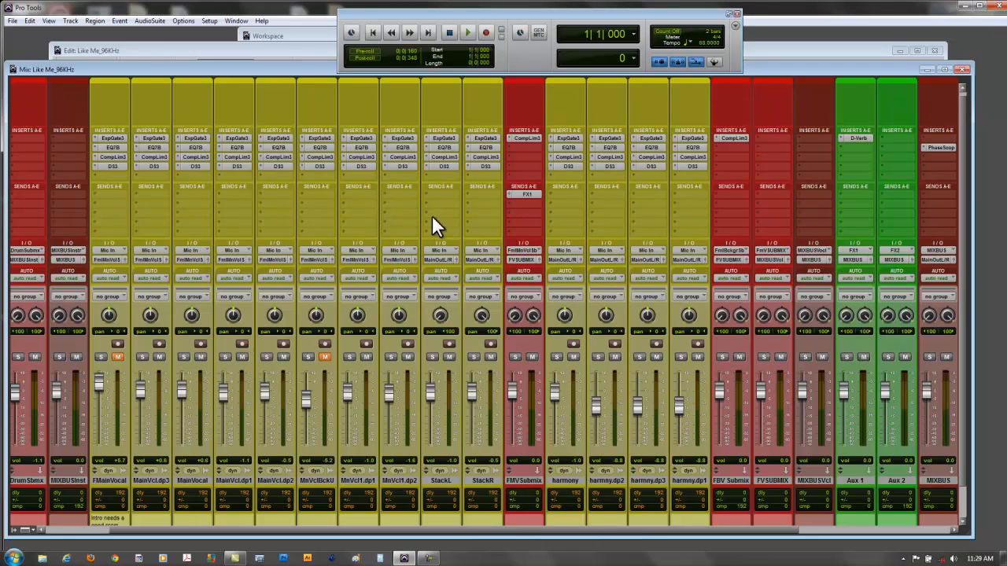
click(374, 155)
- Add a send to the FX1 (Stereo) bus on the StackL track and raise the send level to +5.7
click(425, 192)
mouse_move(461, 219)
click(526, 478)
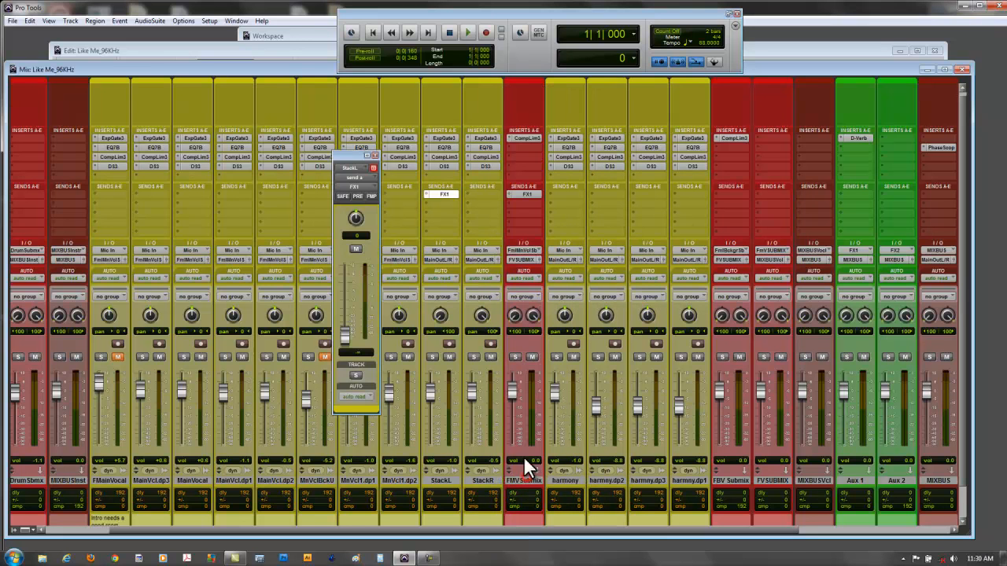
drag(345, 328, 348, 267)
click(357, 196)
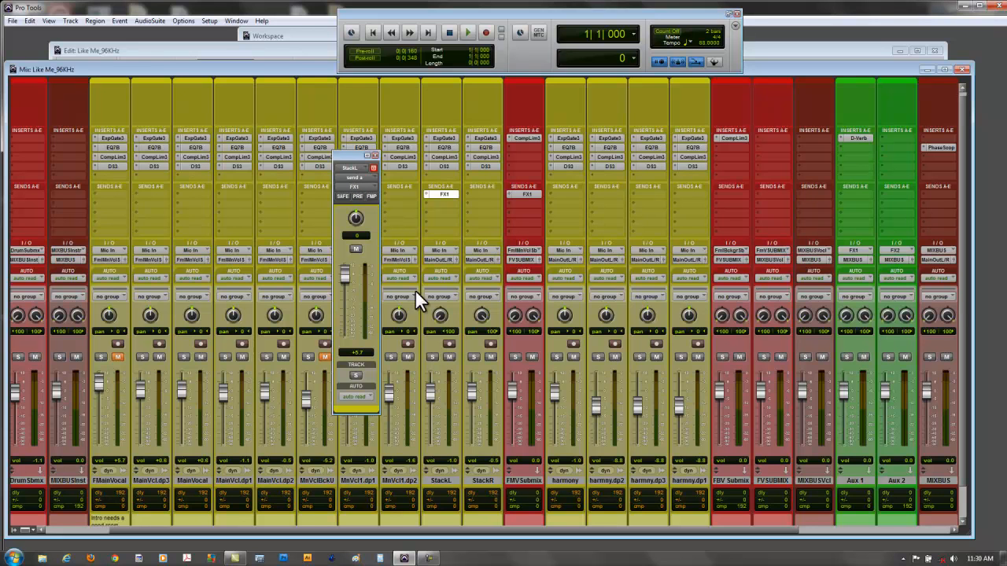
click(373, 154)
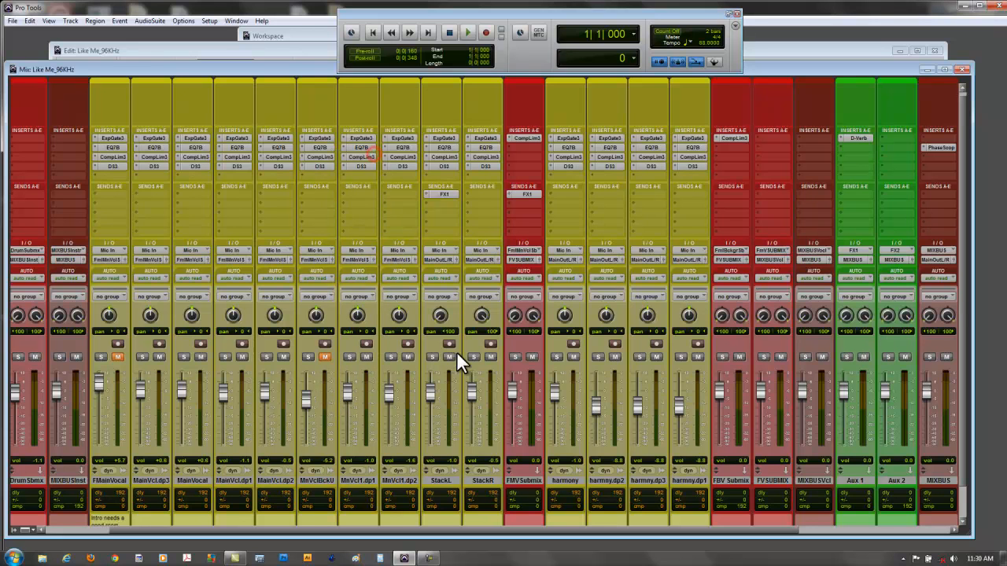
- Lower the StackL track volume fader all the way and switch its FX1 send to pre-fader
drag(430, 389, 431, 442)
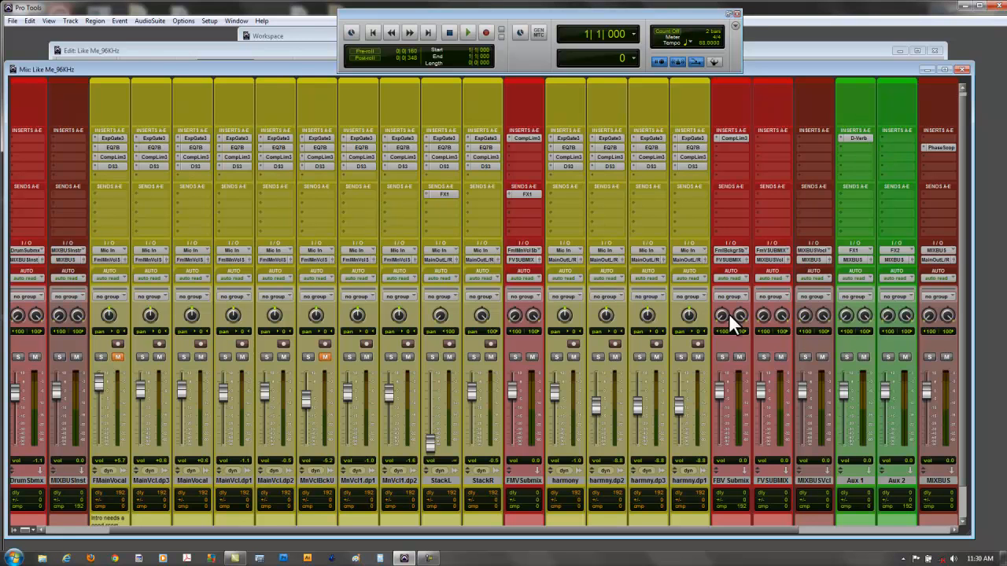
click(441, 193)
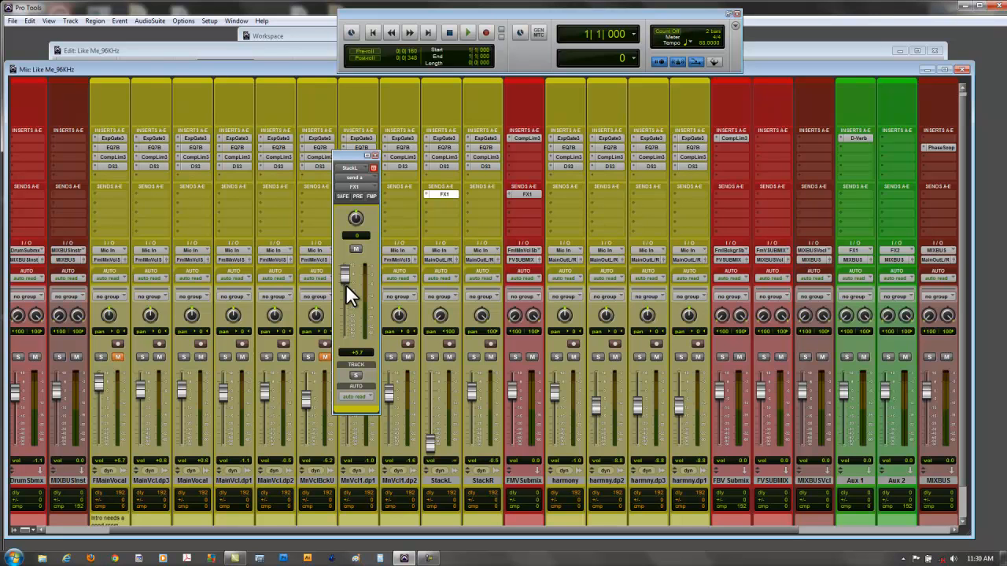
click(373, 155)
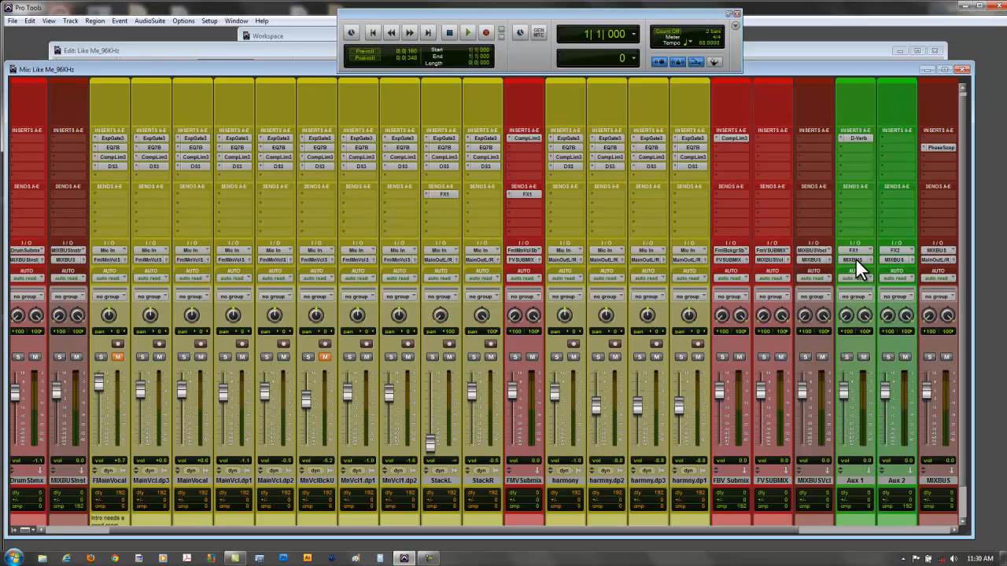
click(444, 193)
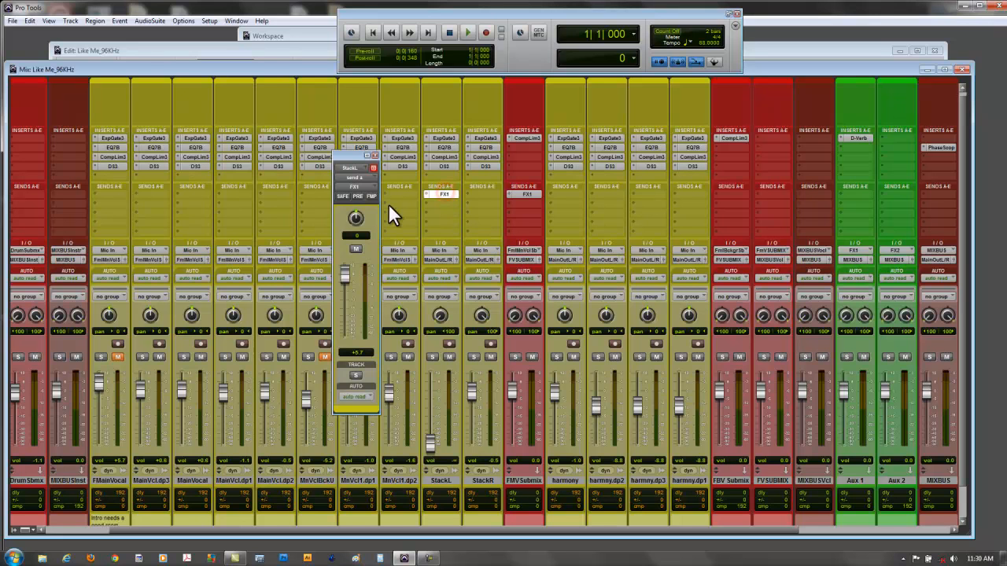
click(374, 154)
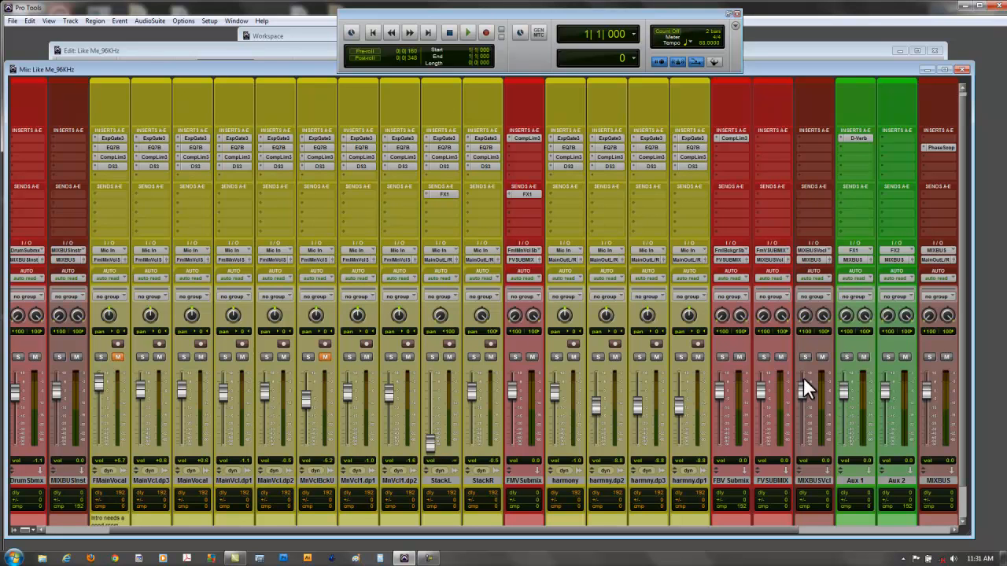
- Lower the level of StackL's FX1 send and bring the StackL track volume back up to about -3.7
click(443, 193)
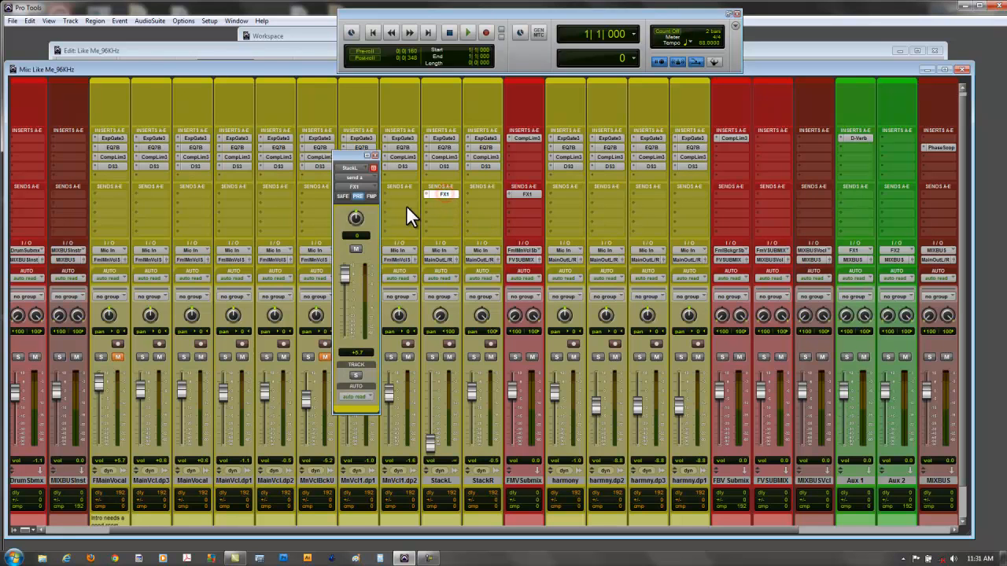
drag(343, 275, 356, 292)
click(374, 156)
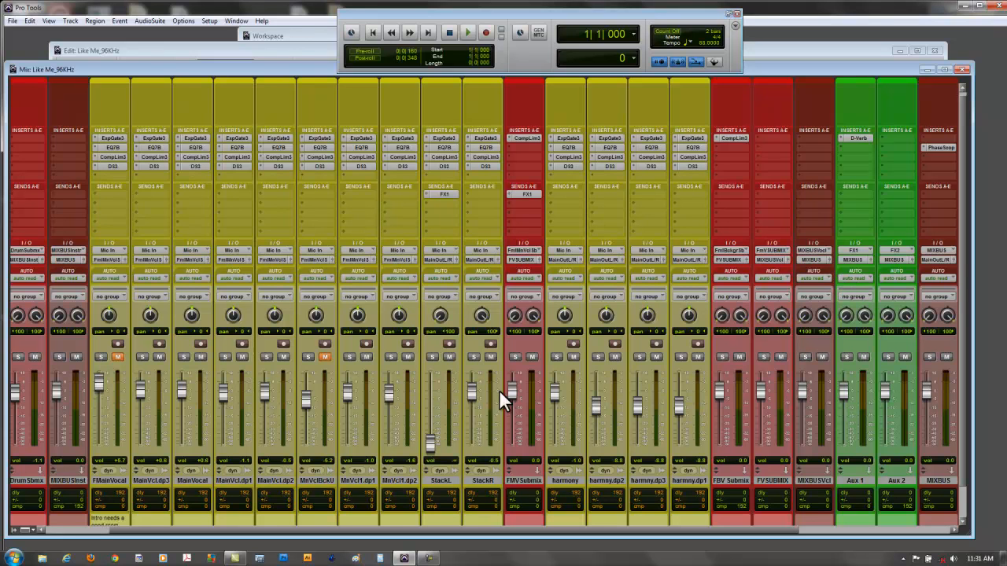
drag(428, 425, 429, 396)
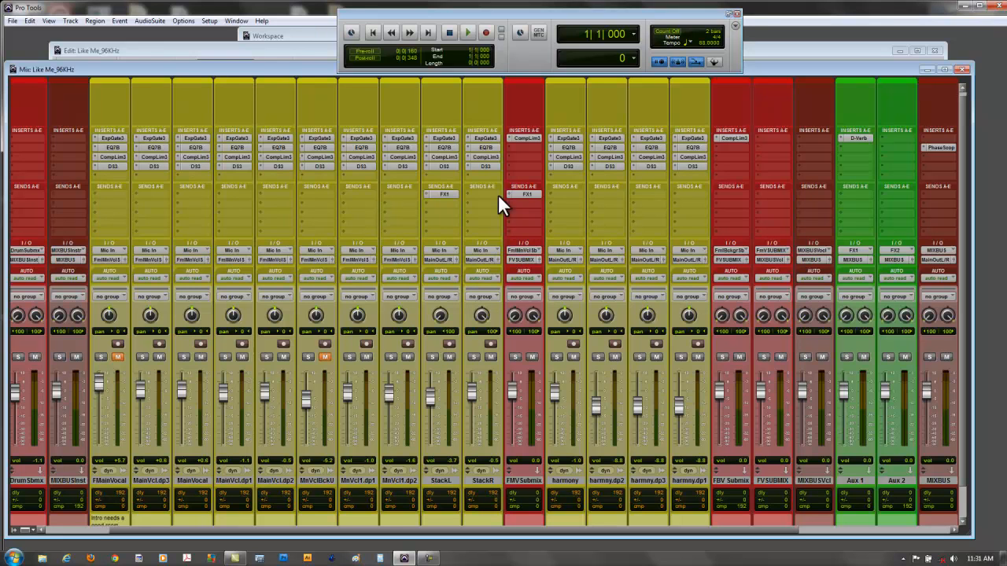
- Remove the ExpGate3, EQ7B, CompLim3 and DS3 inserts from the StackR track
click(487, 138)
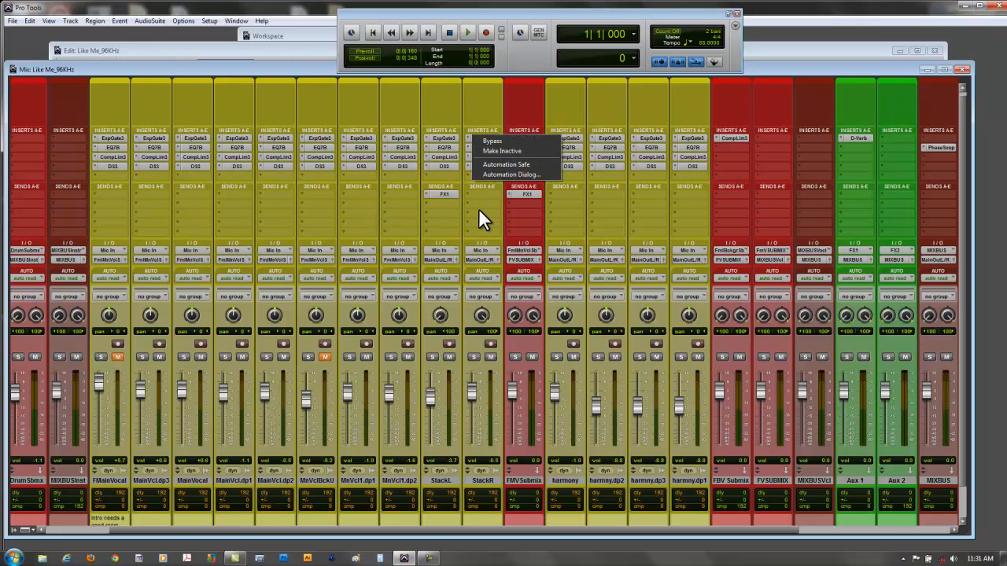
click(478, 211)
click(467, 137)
click(470, 143)
click(469, 145)
click(469, 152)
click(468, 156)
click(467, 162)
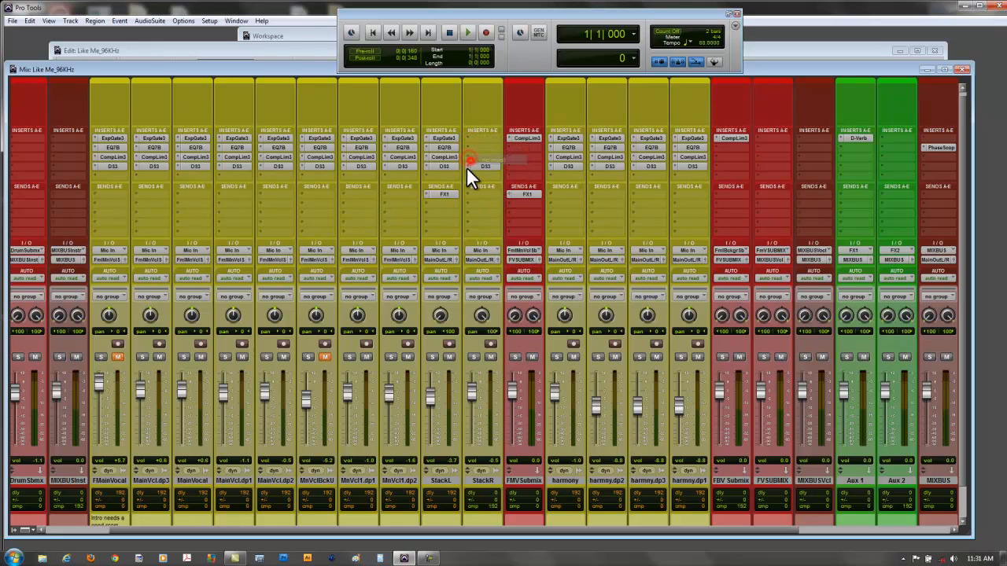
click(468, 165)
click(471, 168)
- Copy the ExpGate3 insert from StackL to the first StackR insert slot and check the copied Expander/Gate settings
drag(442, 137, 479, 136)
click(481, 138)
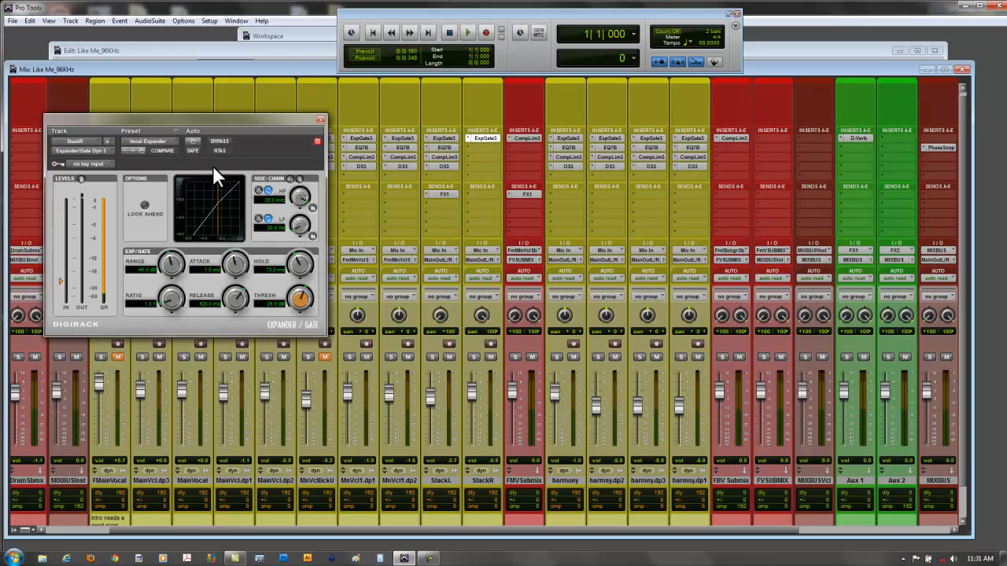
click(321, 120)
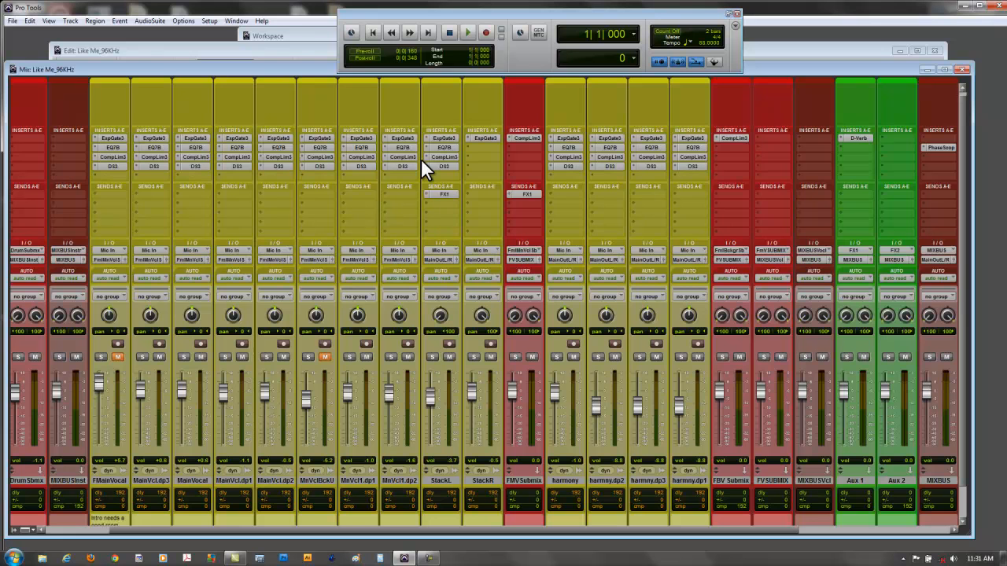
- Bring the Edit window to the front and enlarge the track heights until the vocal waveforms are readable
click(297, 51)
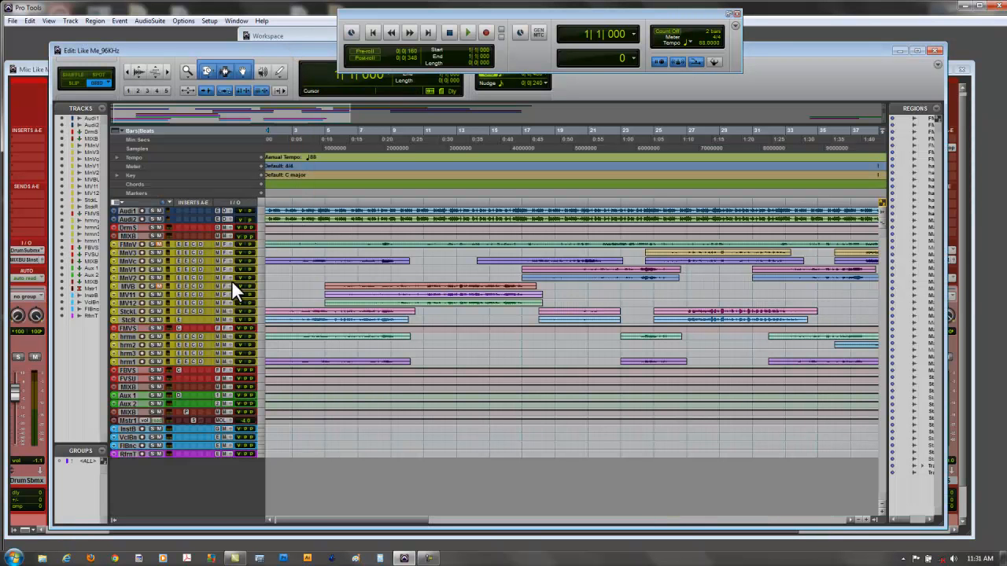
click(880, 512)
click(881, 512)
click(881, 512)
scroll(678, 399, down, 1)
scroll(678, 400, down, 3)
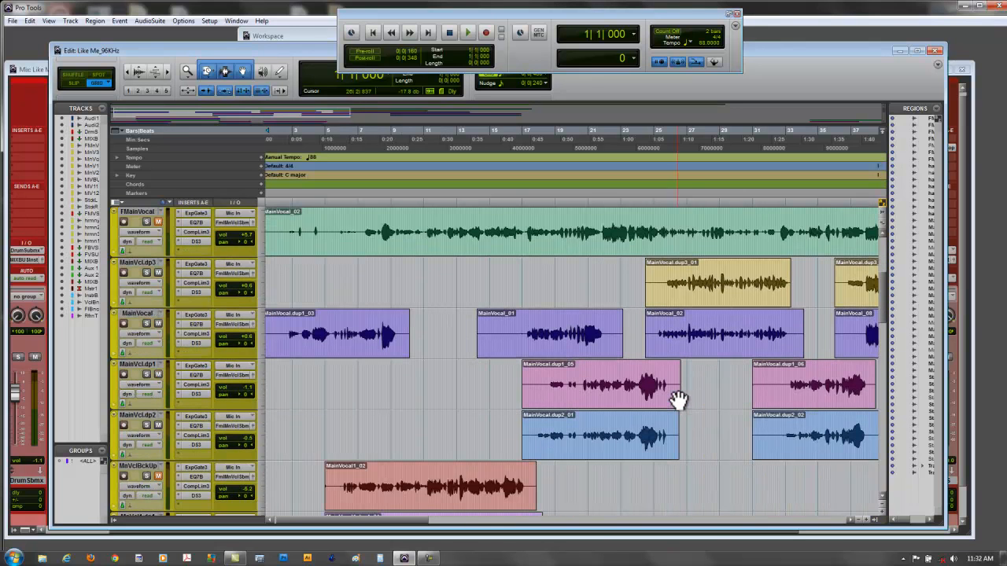
- Switch the FMainVocal track view from waveform to volume automation
click(132, 229)
click(139, 278)
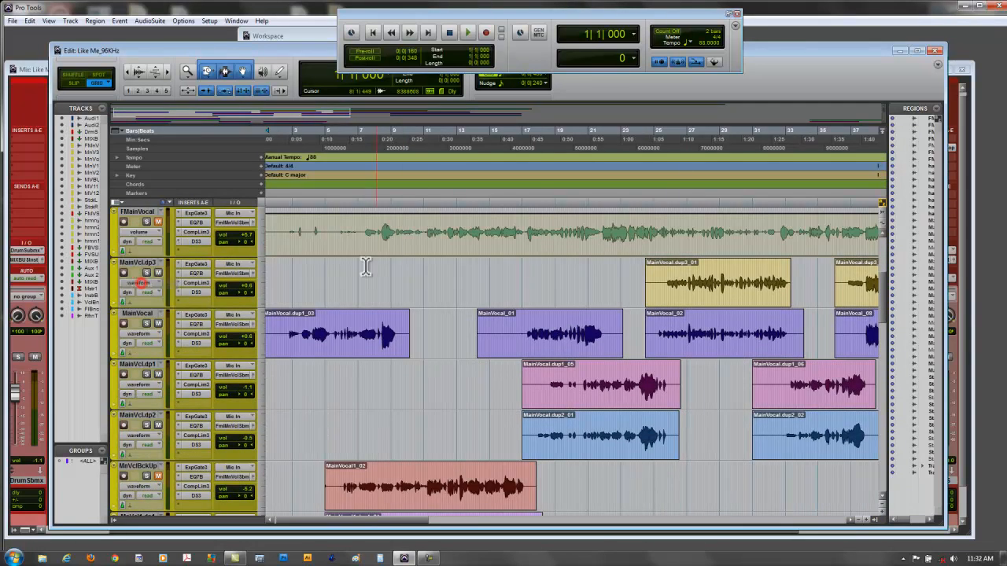
drag(411, 516, 434, 519)
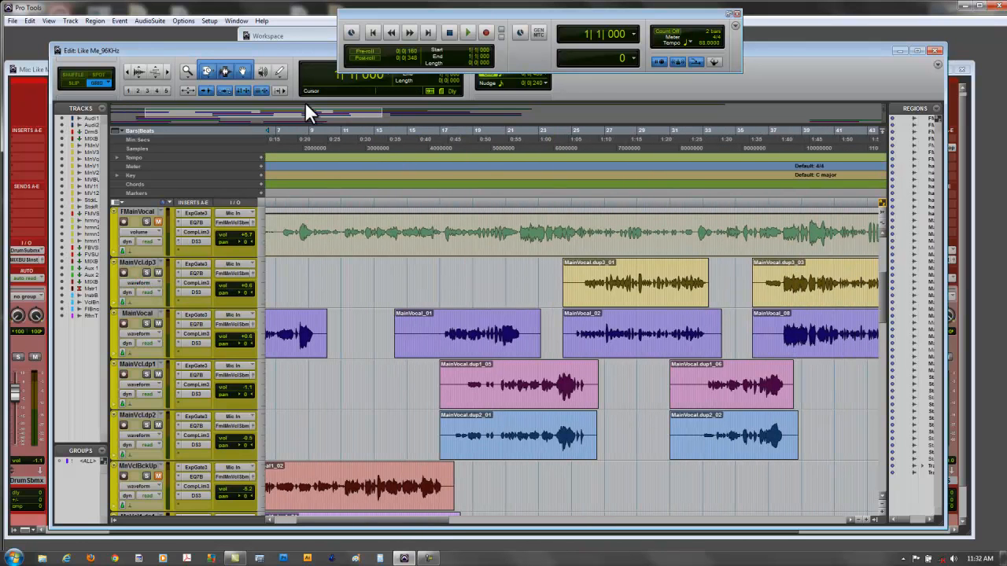
- Add breakpoints at about bars 20 and 21.5 on the FMainVocal volume line and trim the volume down between them
click(244, 70)
click(494, 215)
click(520, 215)
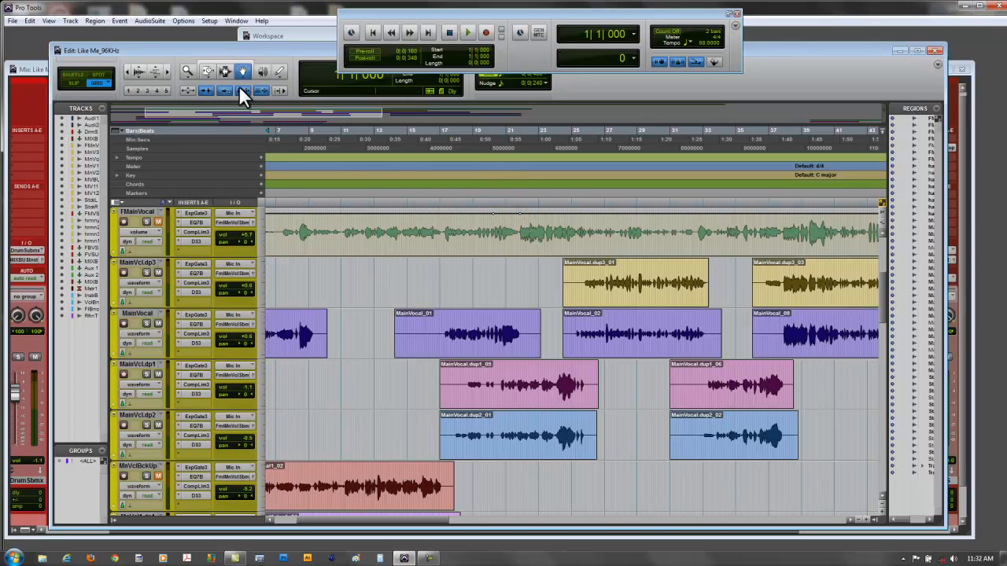
click(208, 71)
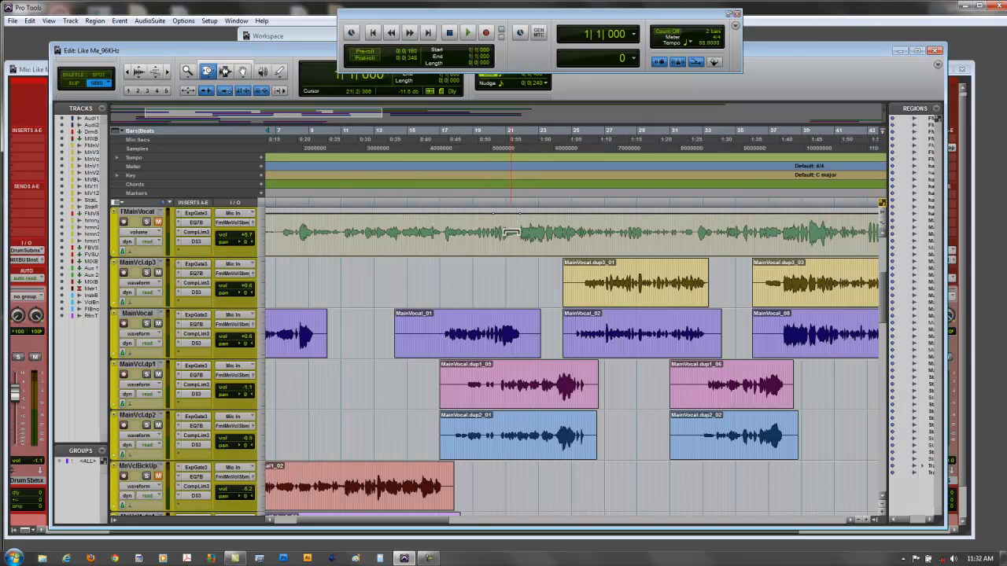
drag(510, 214, 505, 247)
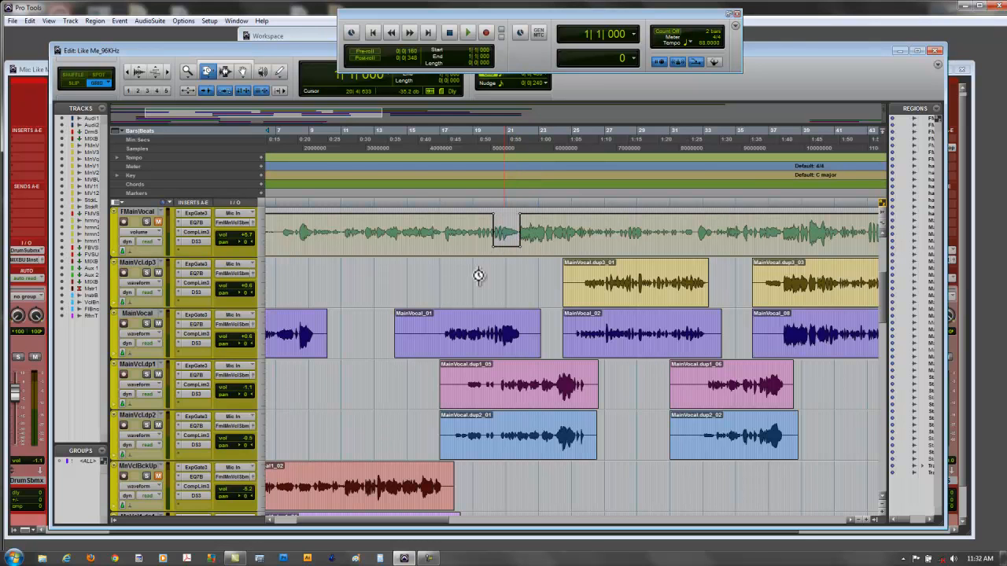
- Return FMainVocal to waveform view and show volume, mute and pan automation lanes beneath the track
click(152, 233)
click(151, 273)
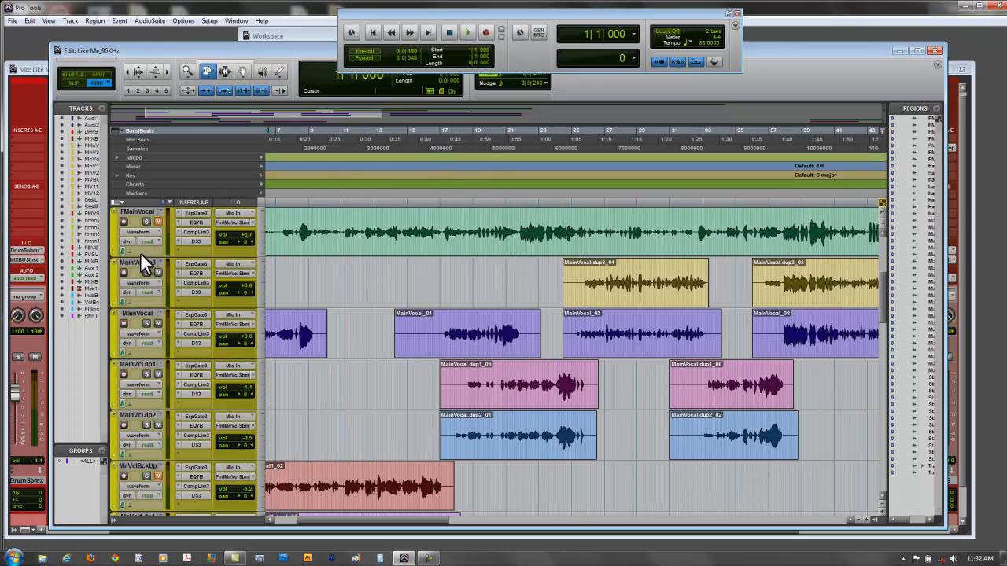
click(115, 252)
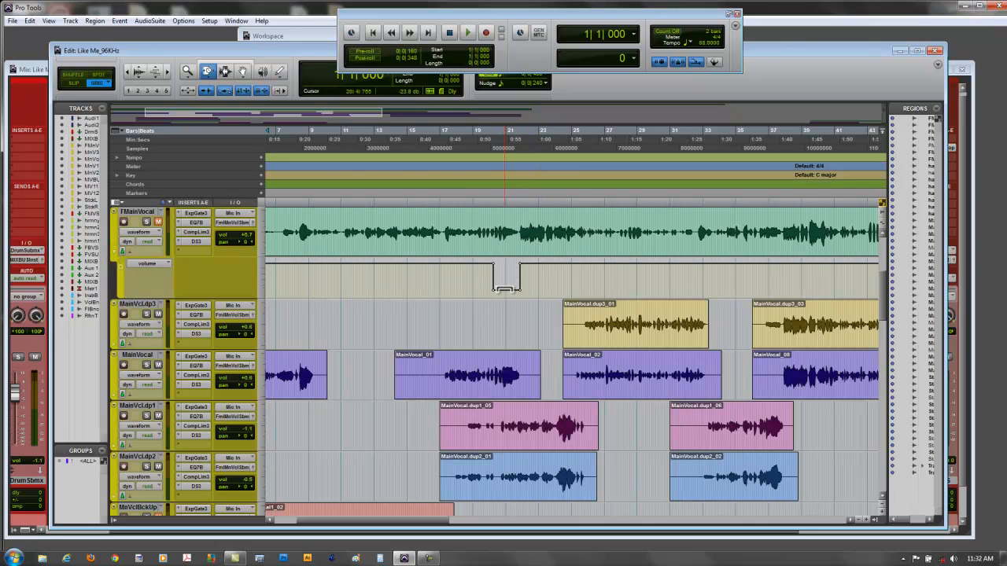
click(120, 268)
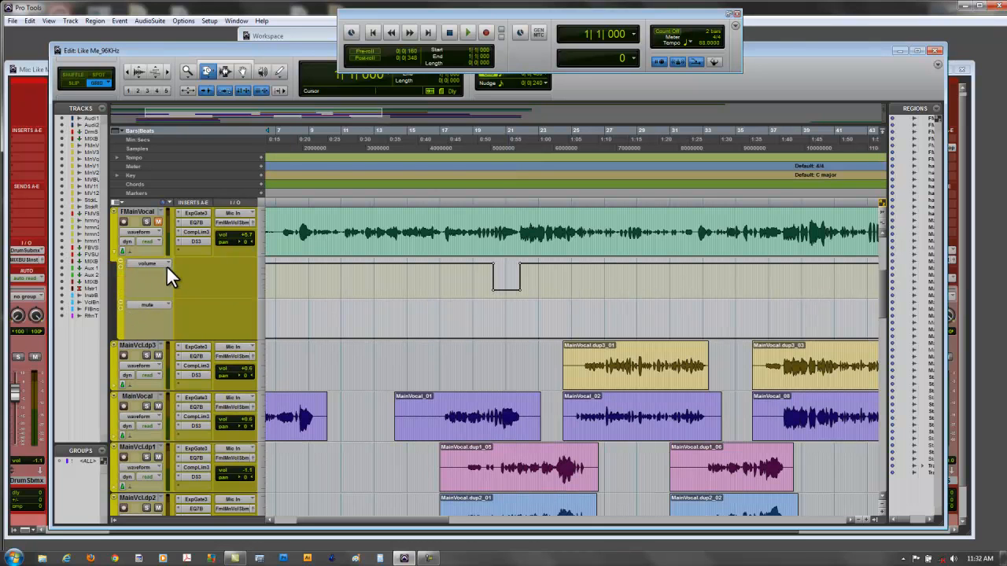
click(121, 308)
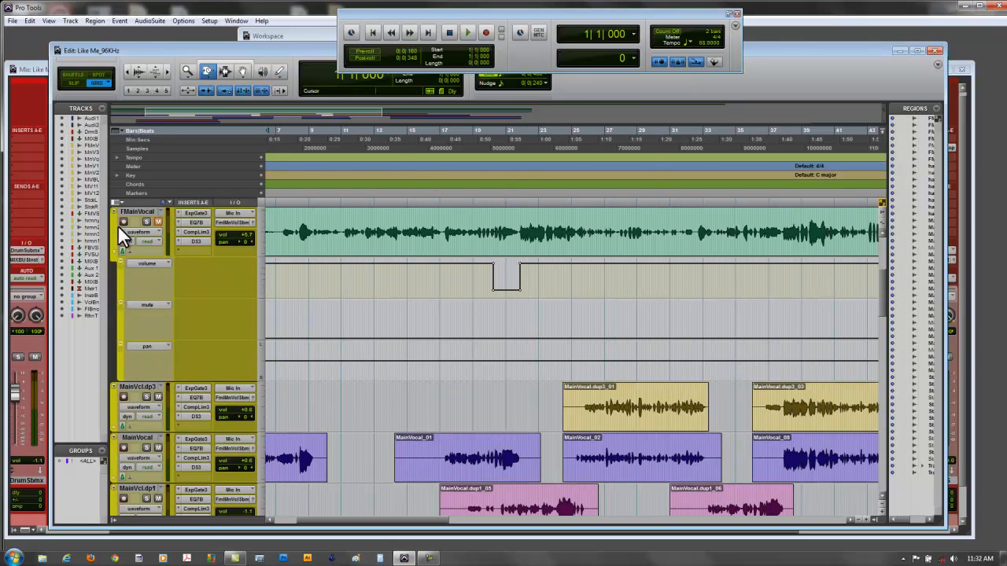
- Switch the FMainVocal track view to pan automation and back to waveform
click(137, 231)
click(143, 301)
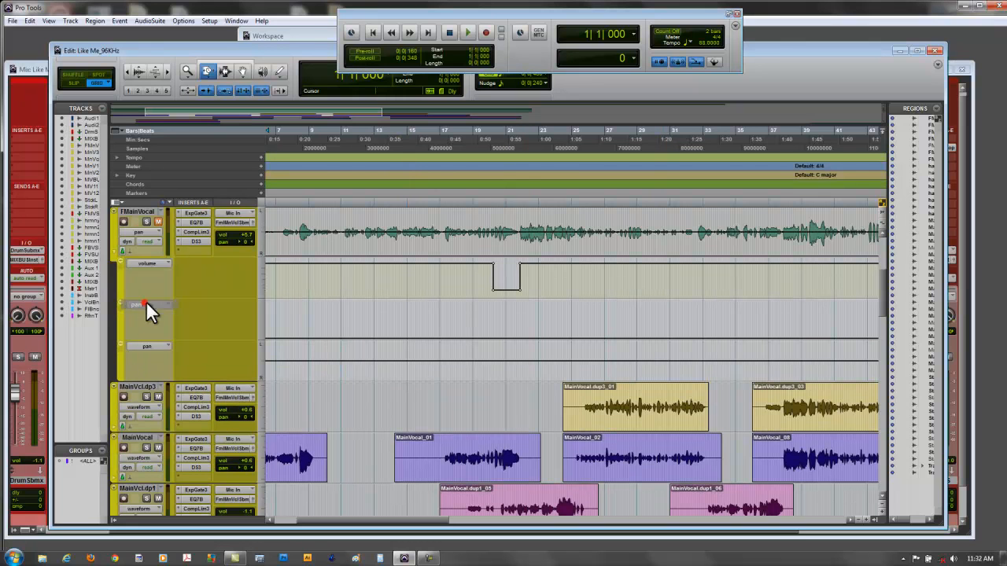
click(145, 233)
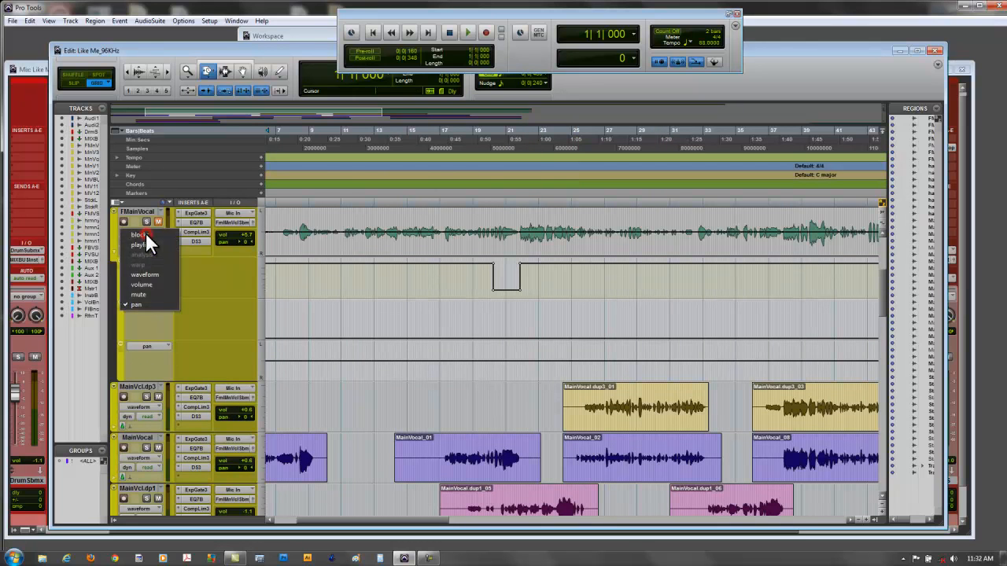
click(150, 274)
- Remove the pan and mute automation lanes from FMainVocal and hide its remaining volume lane
click(117, 343)
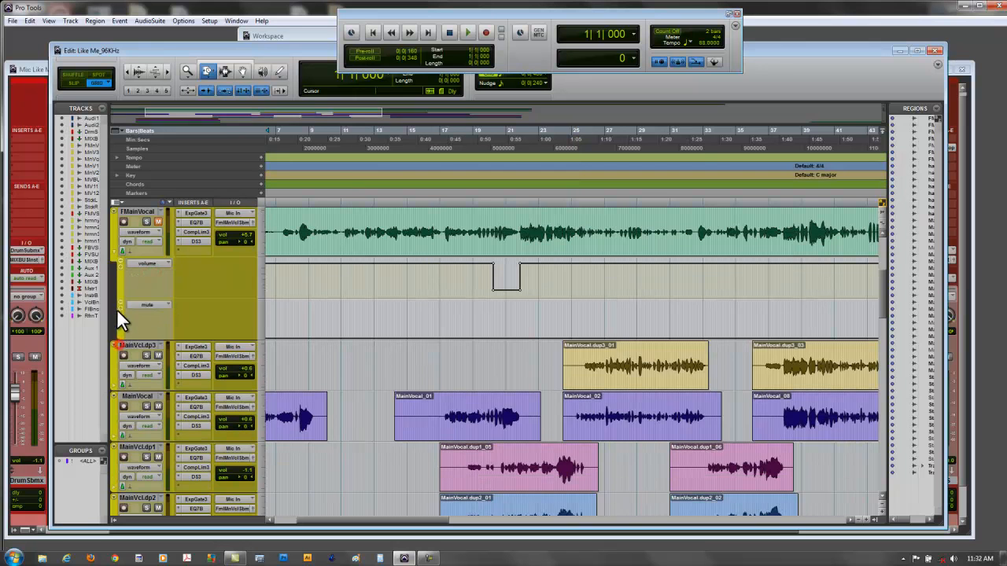
click(120, 301)
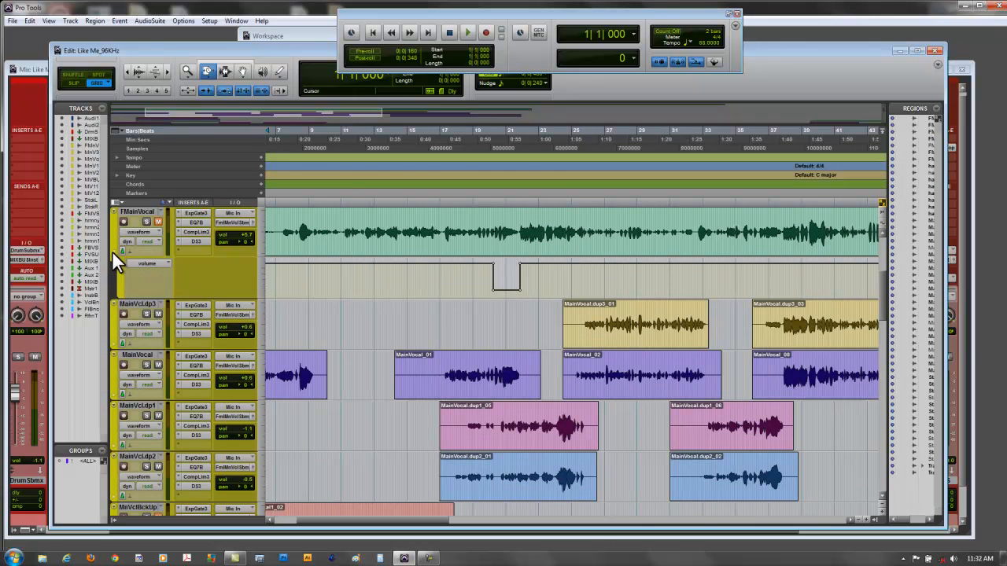
click(112, 253)
scroll(381, 282, down, 2)
scroll(381, 281, up, 1)
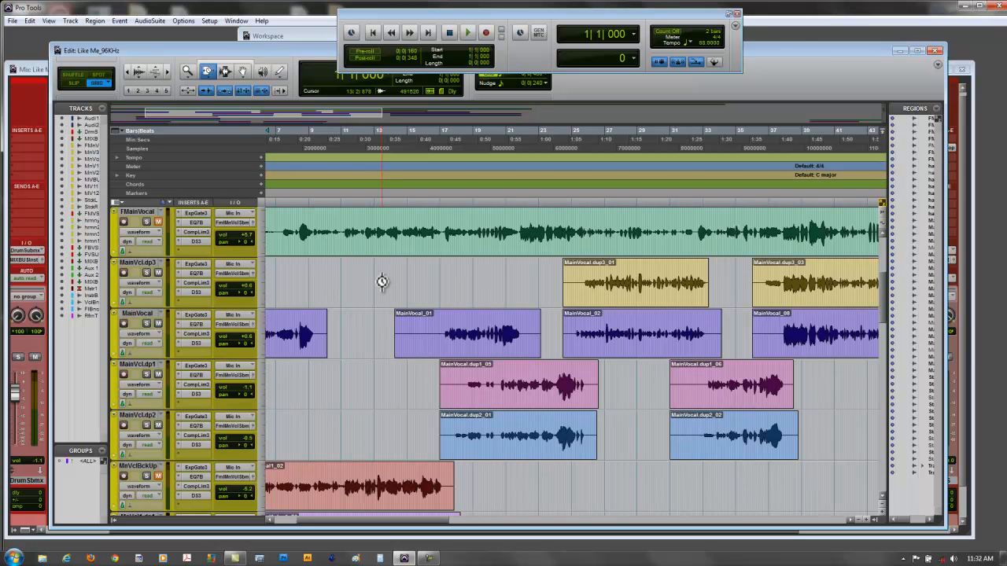
- Enlarge the FMainVocal and MainVcl.dp3 tracks, check the FMainVocal view options, and shrink both tracks back to their former height
drag(174, 307, 174, 413)
drag(195, 257, 195, 341)
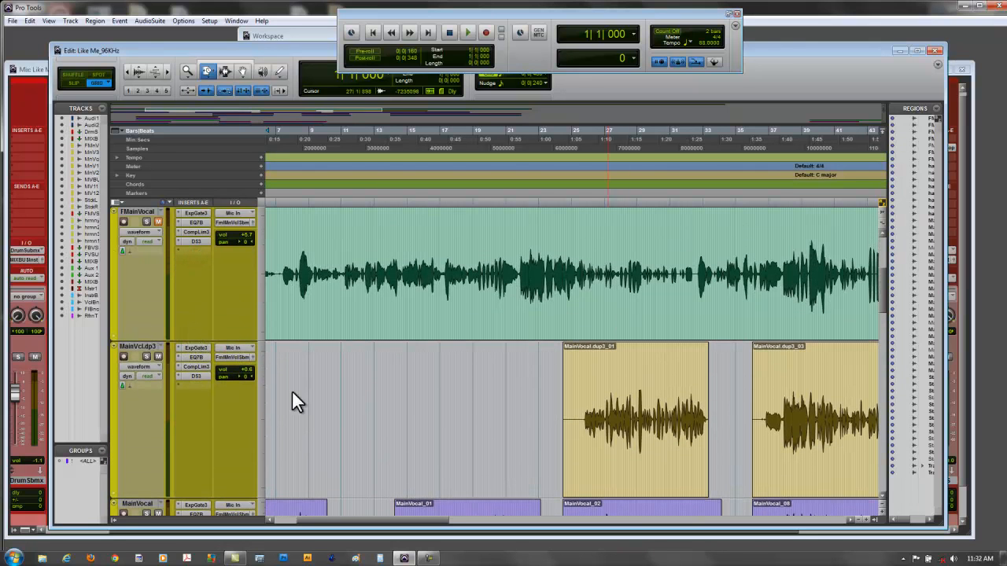
click(138, 233)
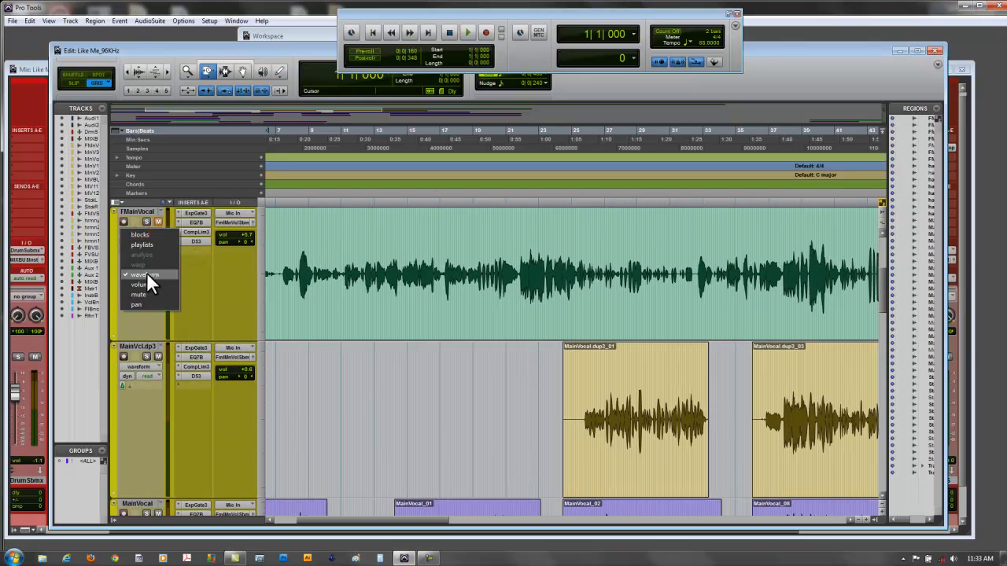
click(140, 284)
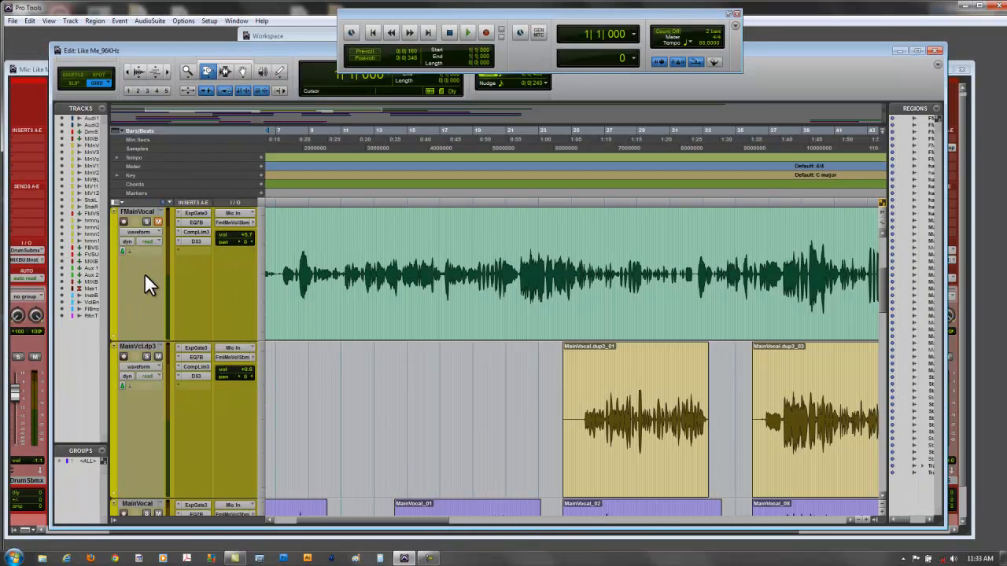
drag(148, 342, 148, 259)
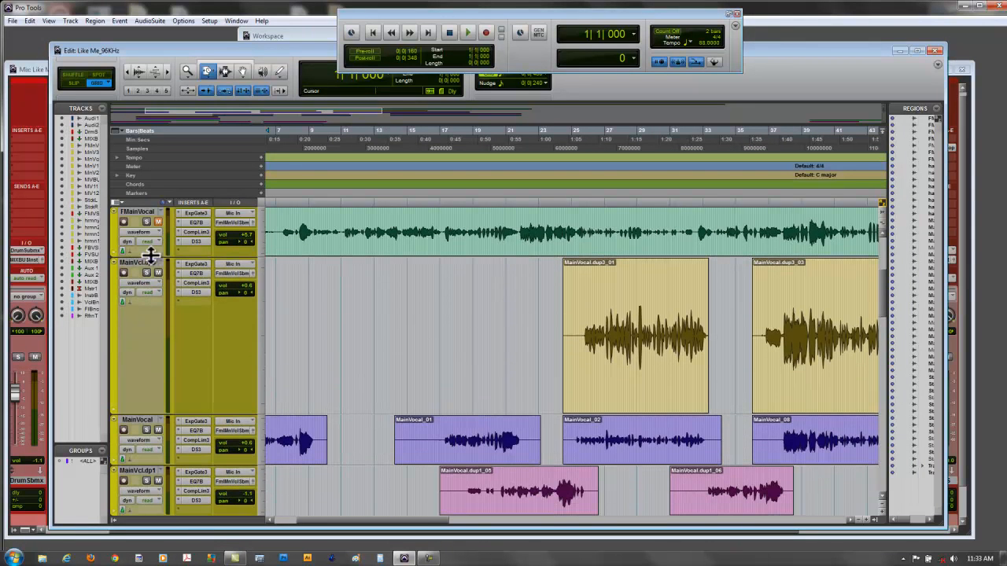
drag(135, 411, 140, 305)
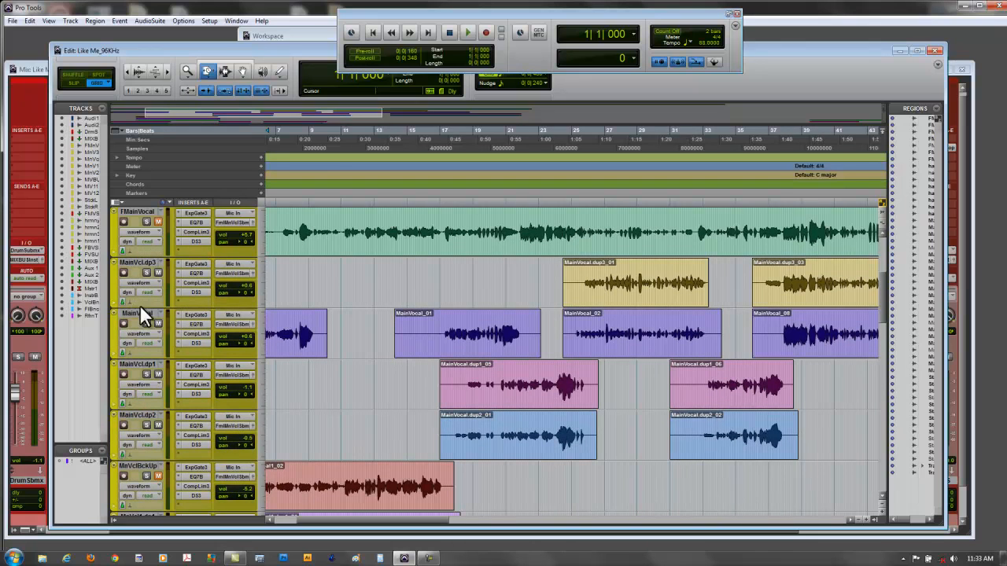
- View the Expander/Gate, Compressor/Limiter and De-Esser inserts of FMainVocal side by side, and close their windows
click(205, 212)
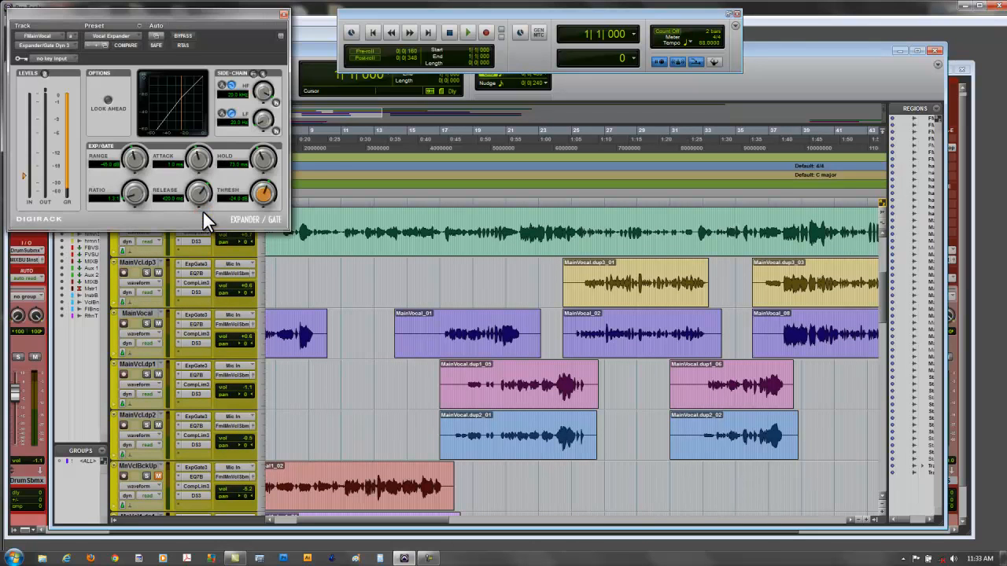
drag(199, 14, 723, 45)
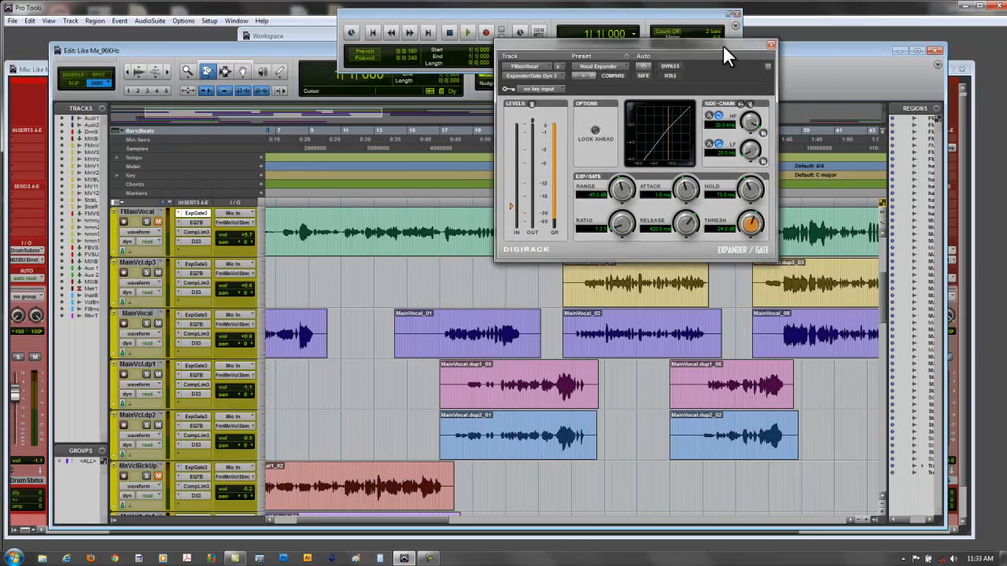
click(195, 232)
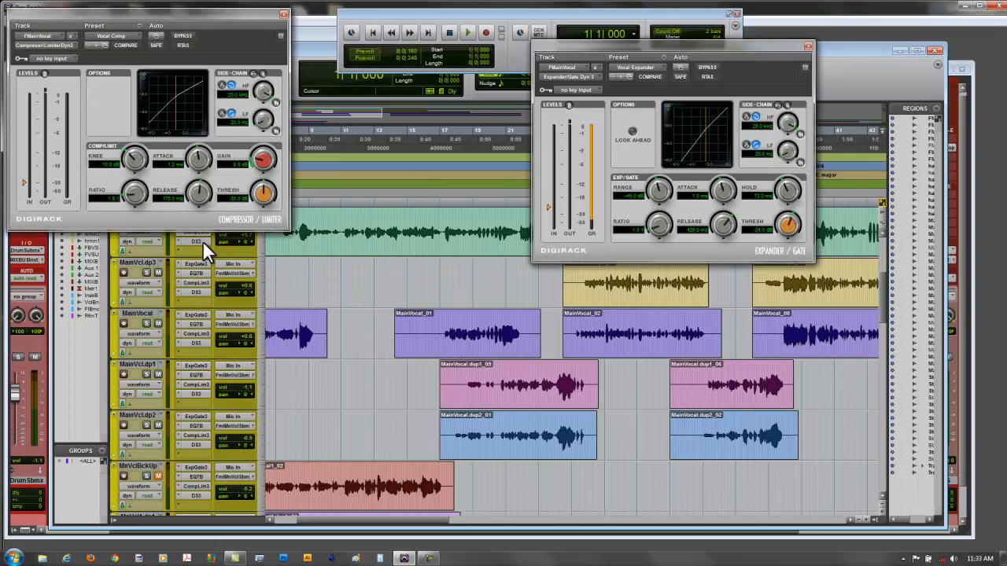
click(195, 241)
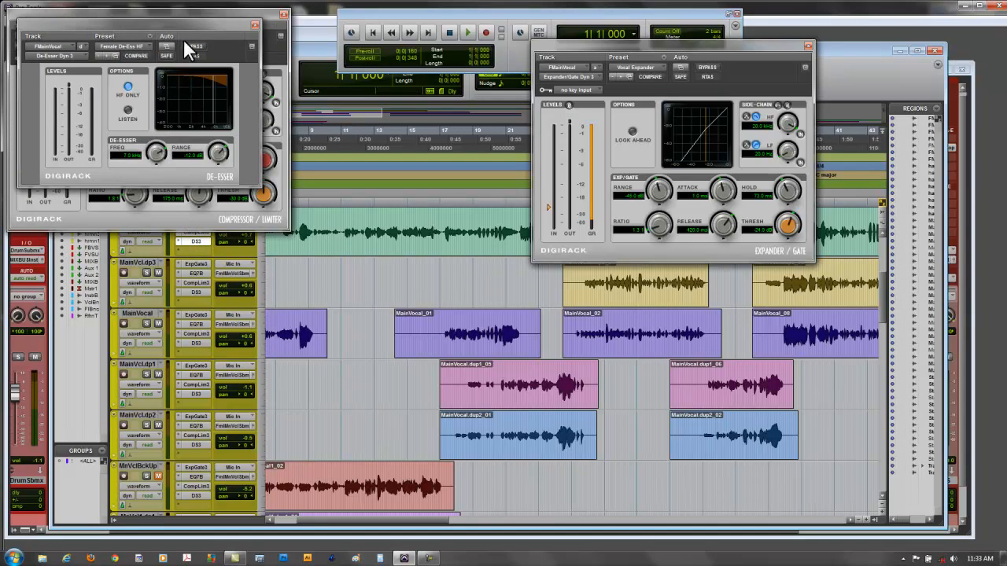
drag(185, 20, 391, 252)
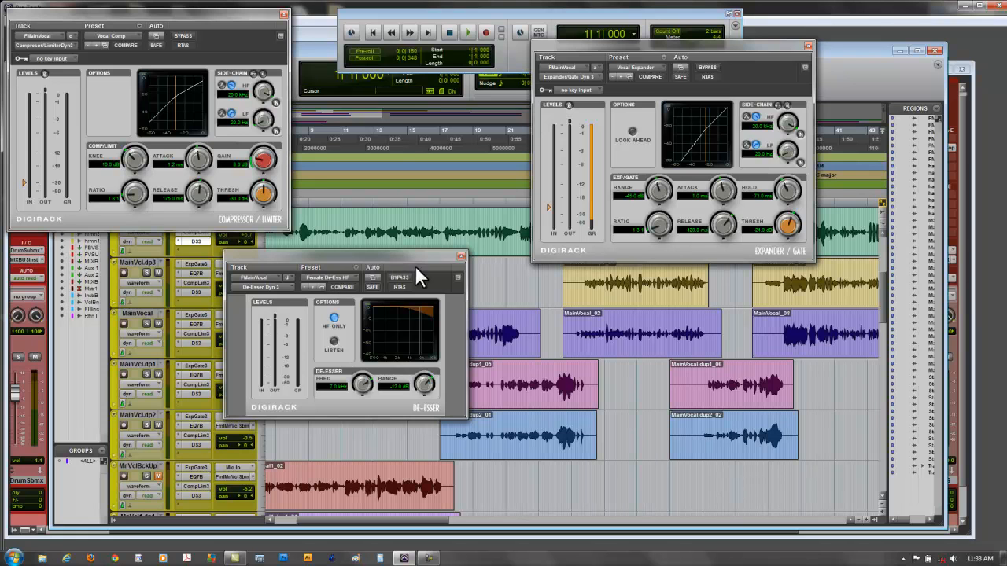
click(463, 253)
click(284, 14)
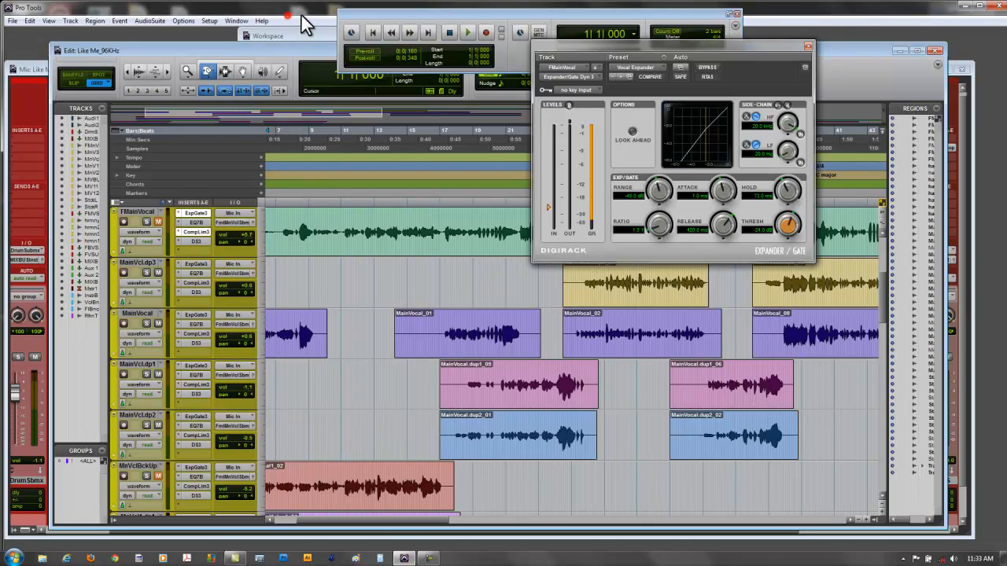
click(807, 47)
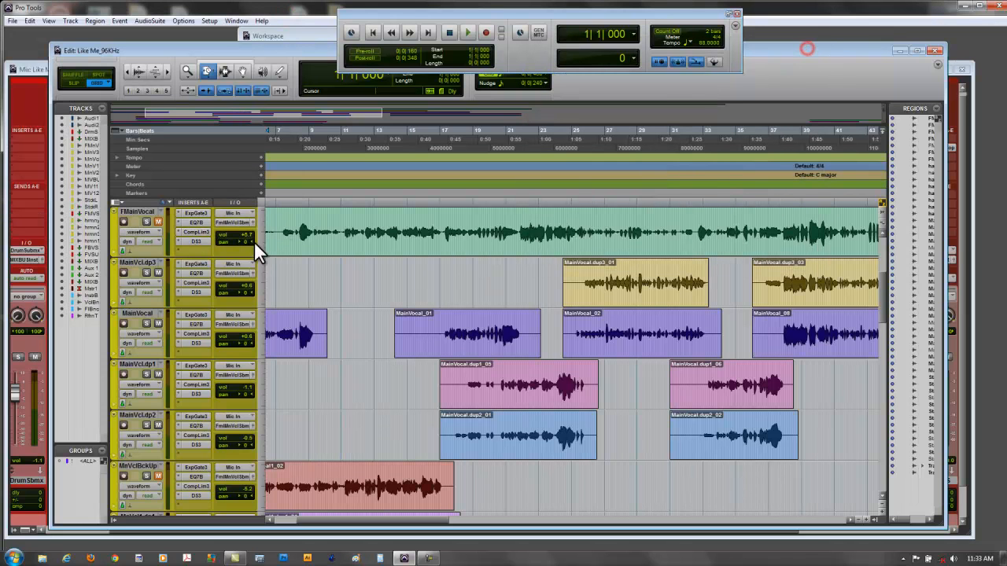
- Open the Expander/Gate, EQ and De-Esser inserts of MainVcl.dp3 in turn, keeping the EQ and De-Esser windows open
click(199, 264)
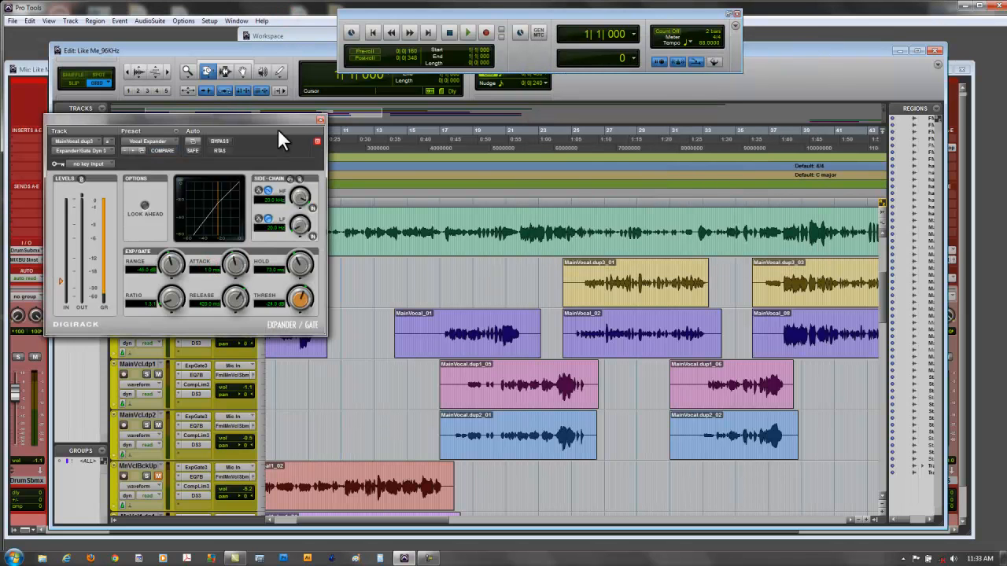
drag(267, 118, 640, 141)
click(193, 273)
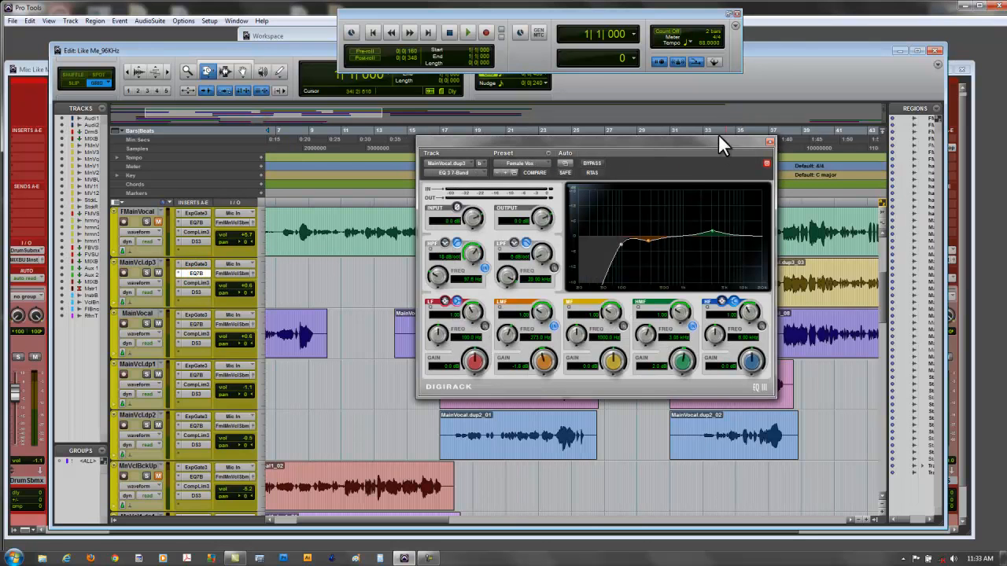
drag(725, 140, 768, 129)
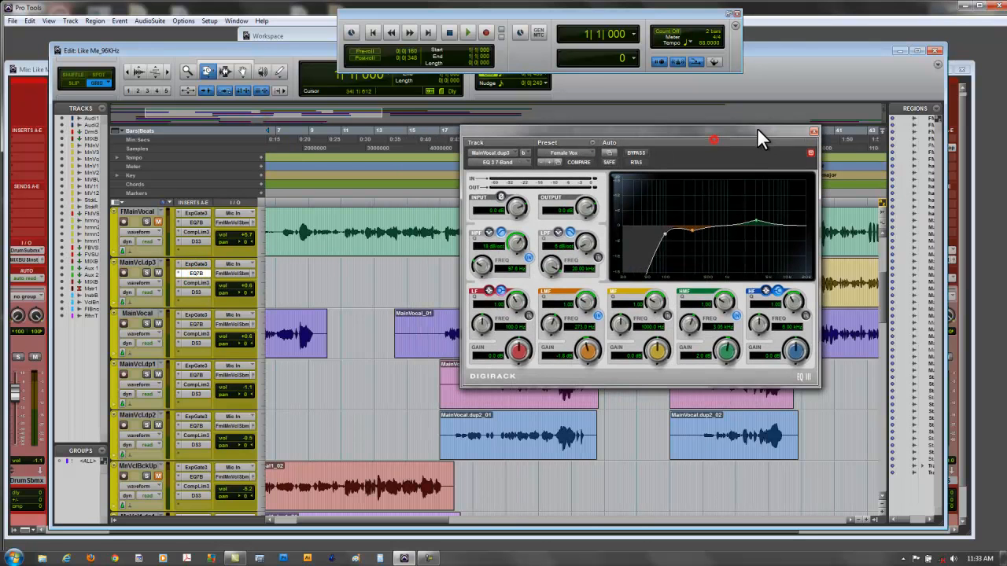
click(810, 151)
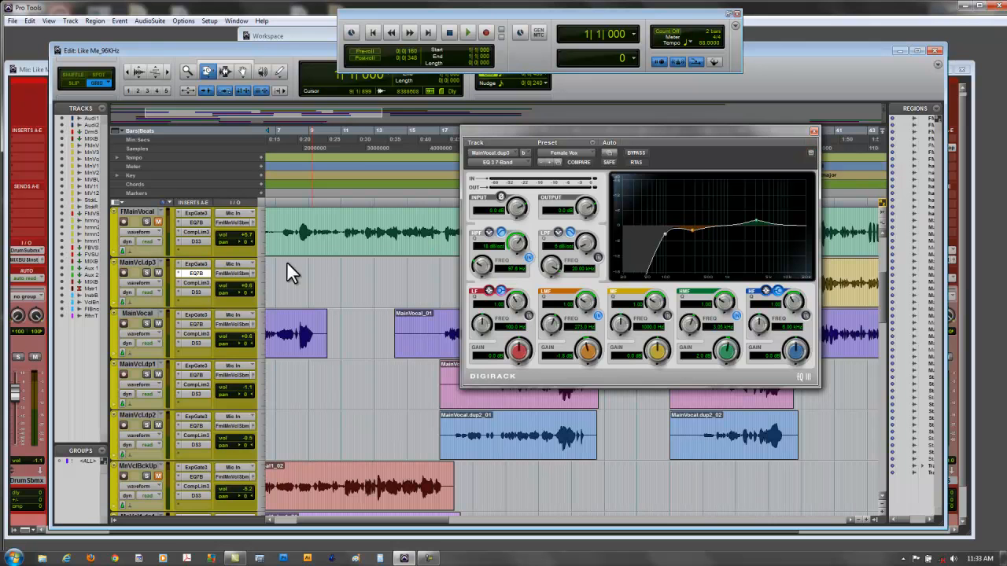
click(193, 292)
drag(639, 133, 283, 128)
click(337, 147)
- Open the Stereo Width insert of Master 1 alongside the other plug-ins, and close all plug-in windows
scroll(179, 430, down, 5)
scroll(179, 430, down, 5)
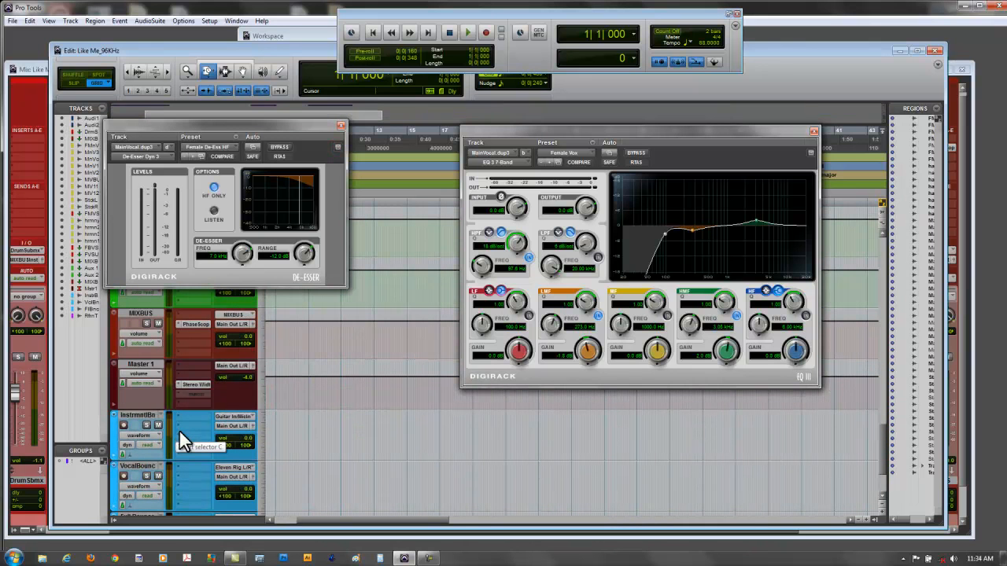
click(202, 384)
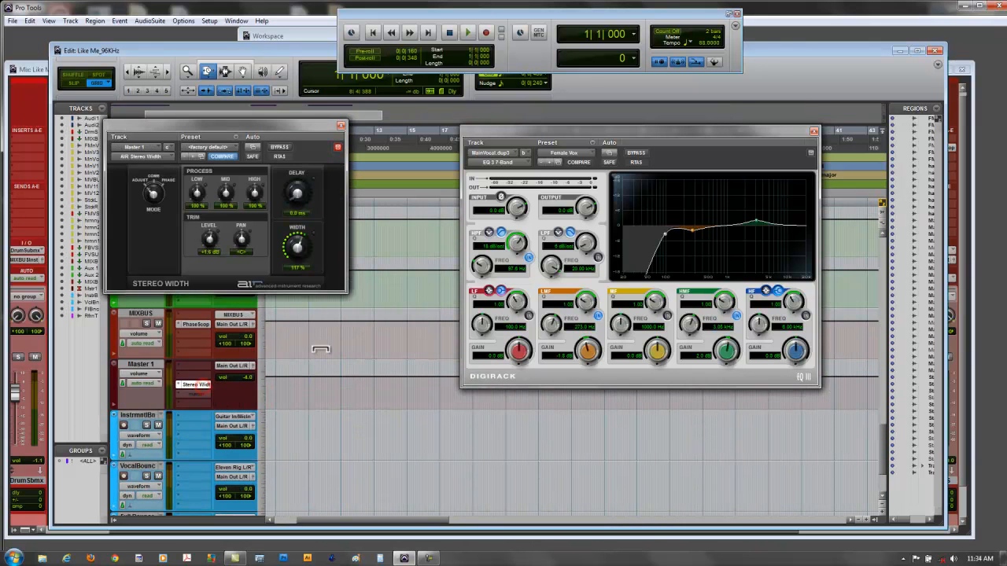
click(336, 147)
drag(287, 121, 359, 289)
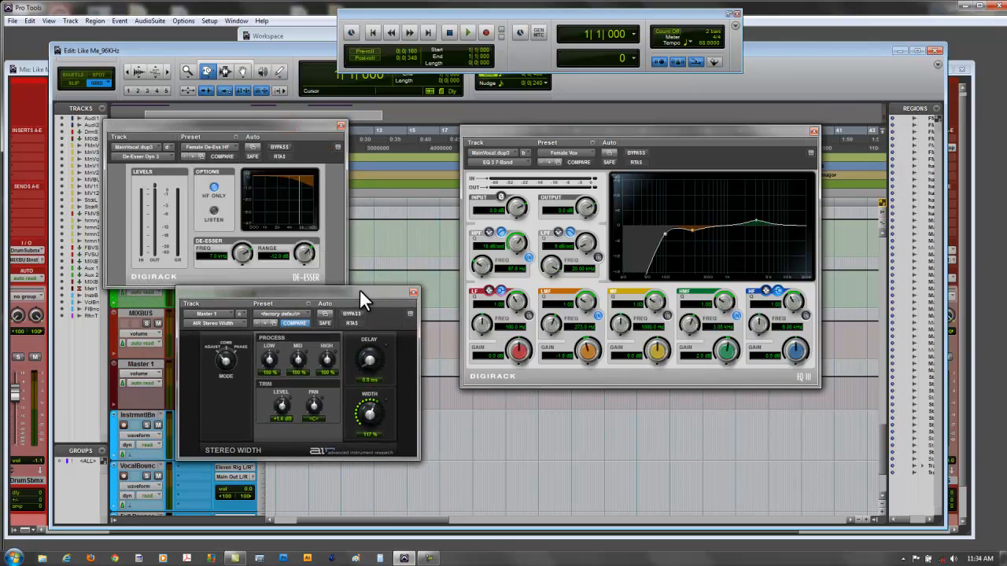
click(411, 292)
click(339, 125)
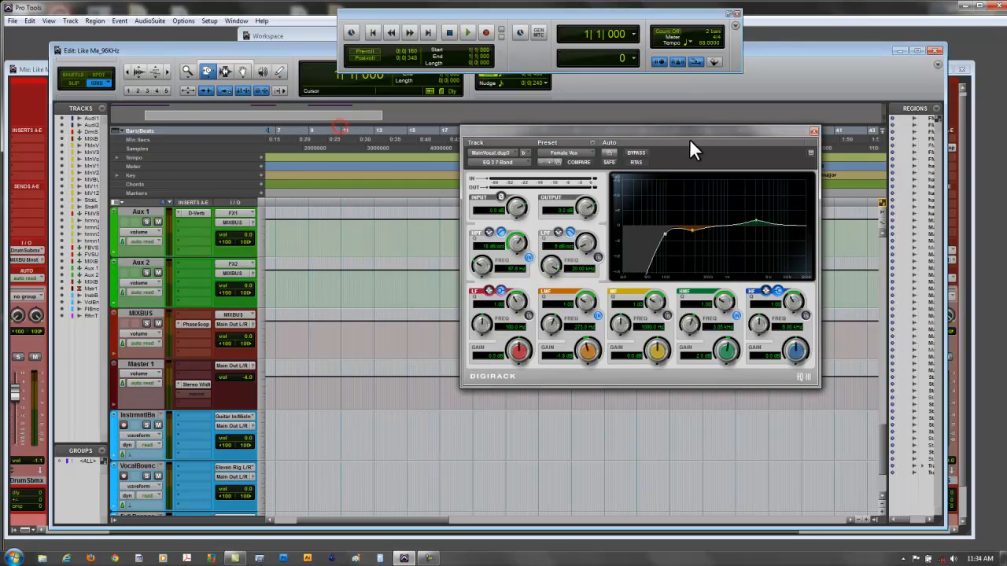
click(812, 132)
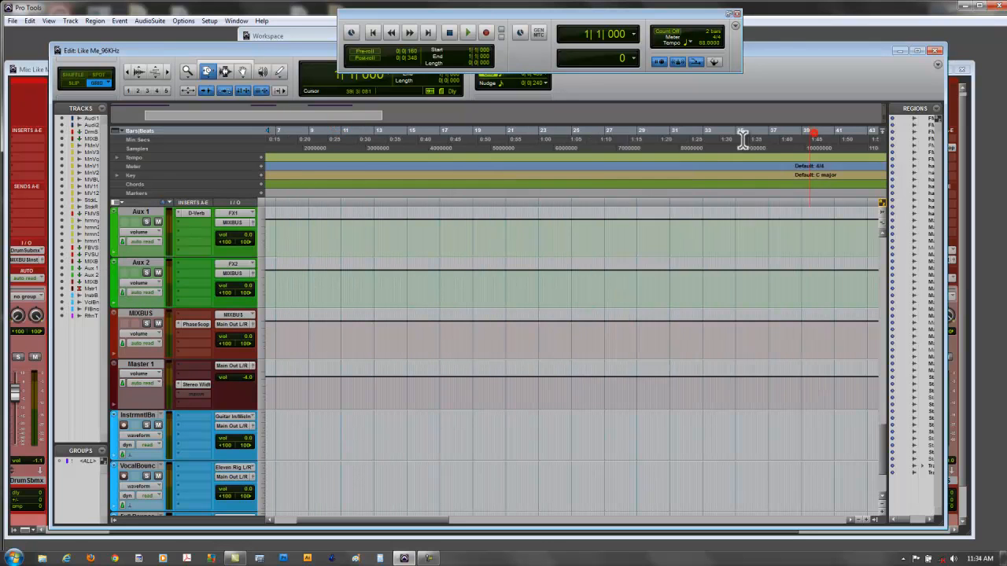
- Bring the Mix window to the front and review the mixer channels through to the reference track
click(28, 66)
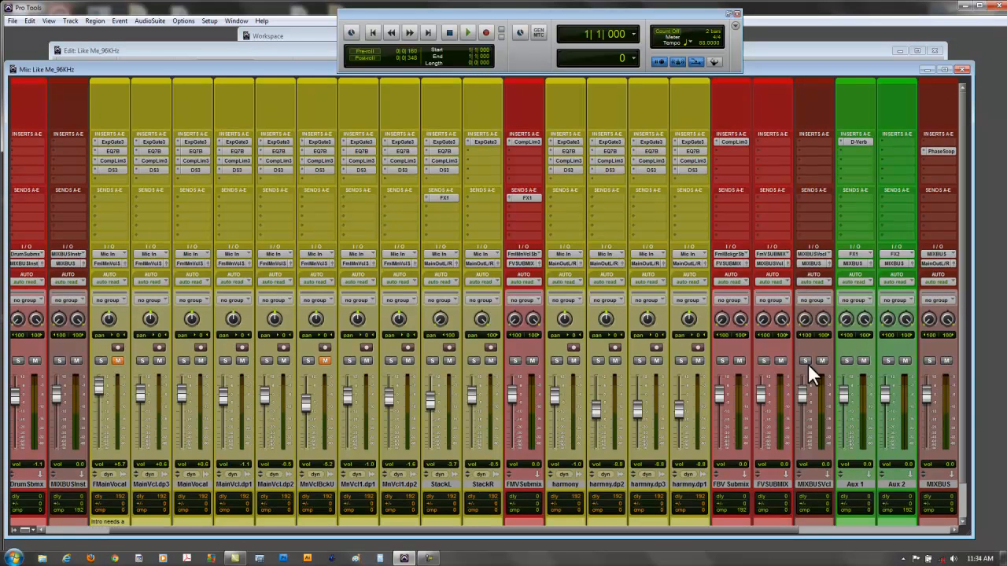
click(553, 530)
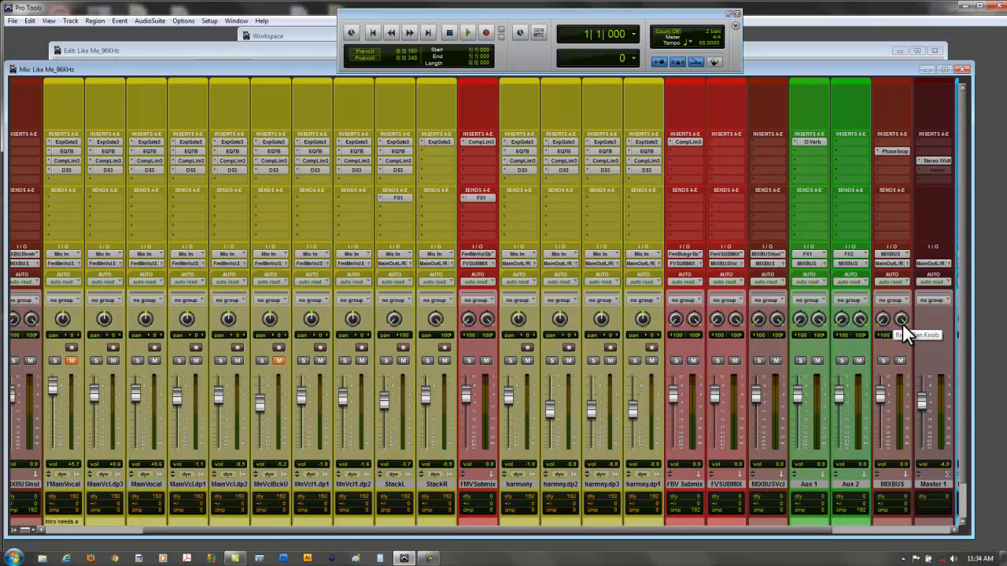
drag(607, 531, 720, 527)
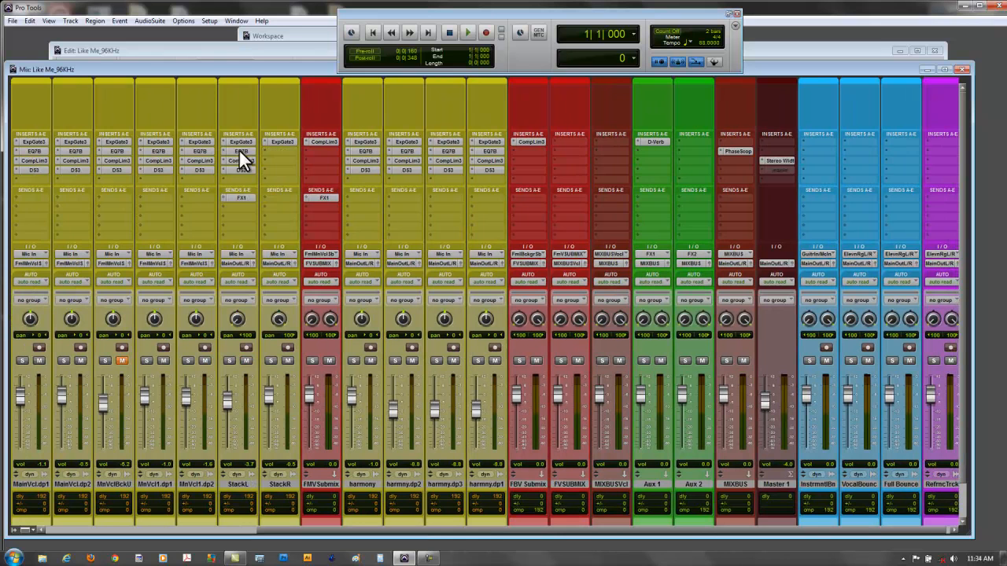
- Return to the Edit window and reduce all track heights until every track fits in view
click(243, 47)
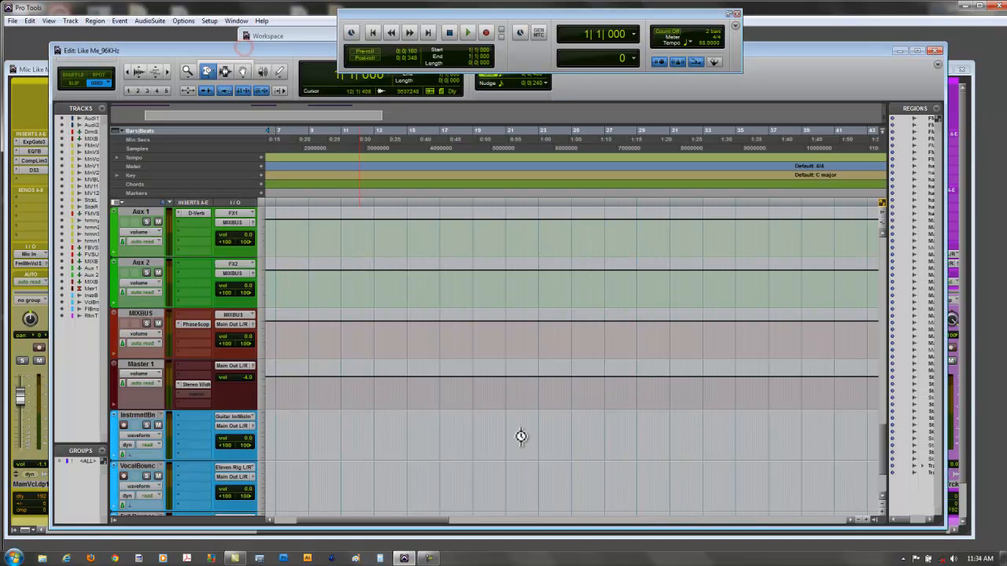
click(882, 503)
click(881, 504)
click(881, 503)
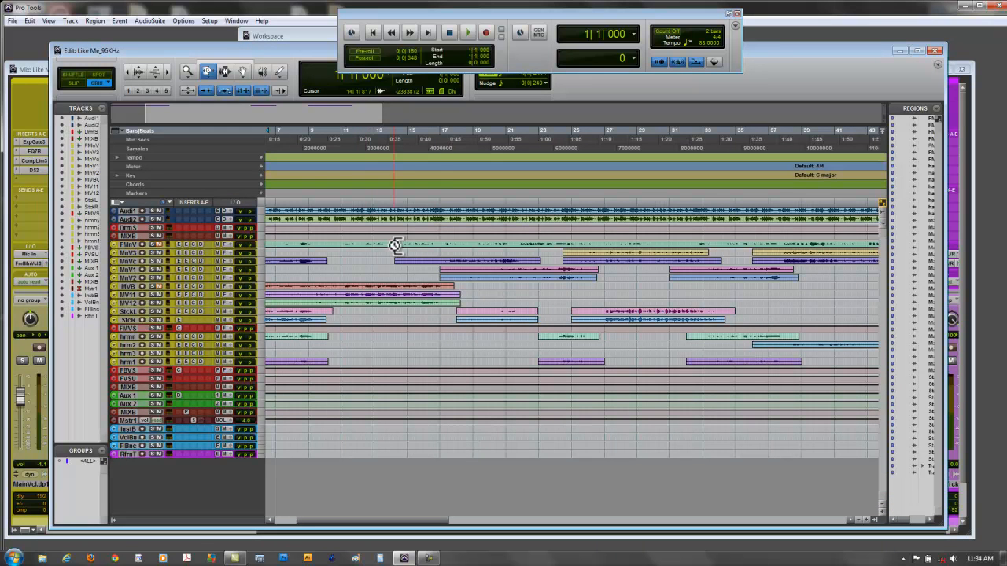
- Create a marker named Start at 12|2|480 on the timeline
click(363, 208)
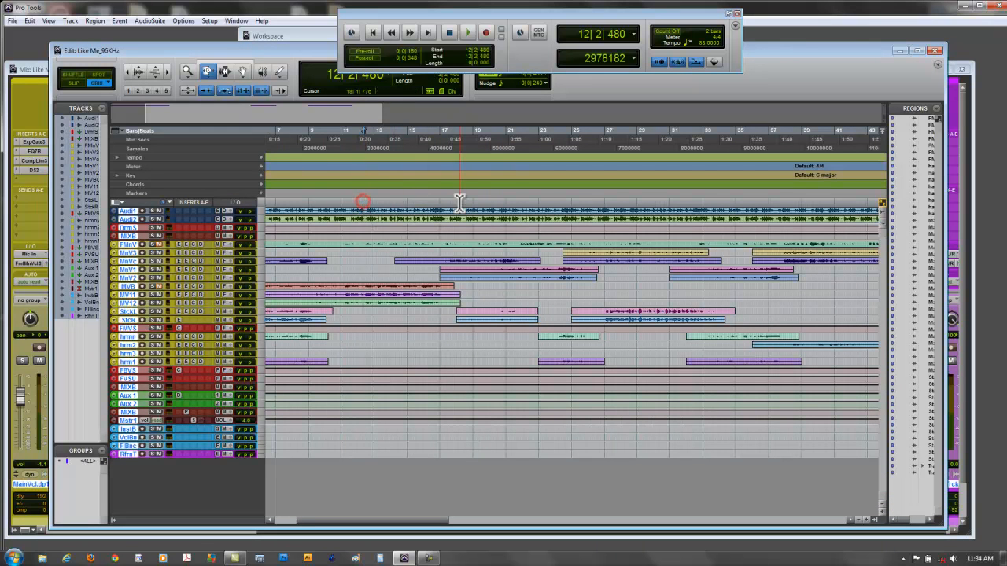
key(KP_Enter)
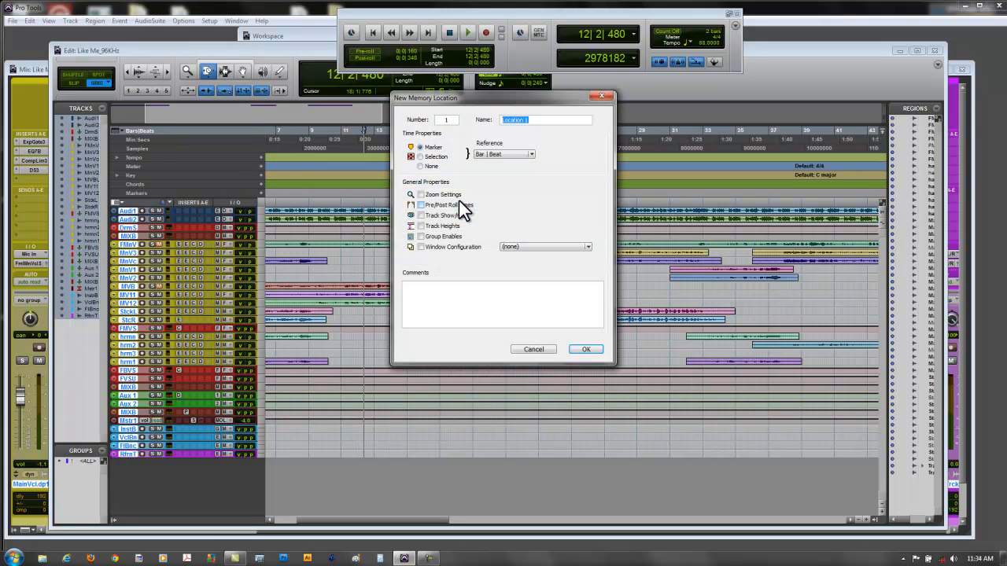
text(Start)
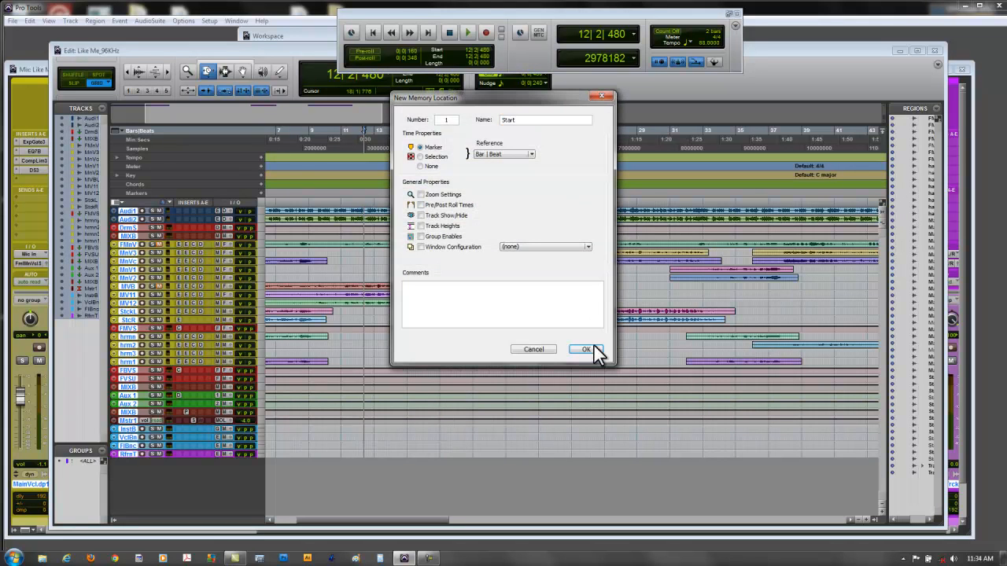
click(585, 349)
- Create a marker named End at 18|2|480 on the timeline
click(462, 203)
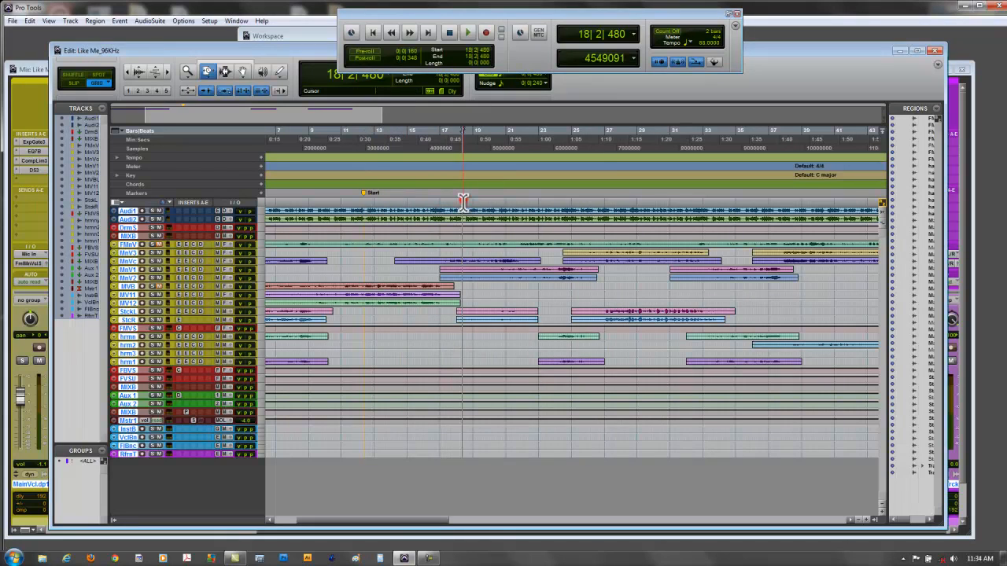
key(KP_Enter)
text(End)
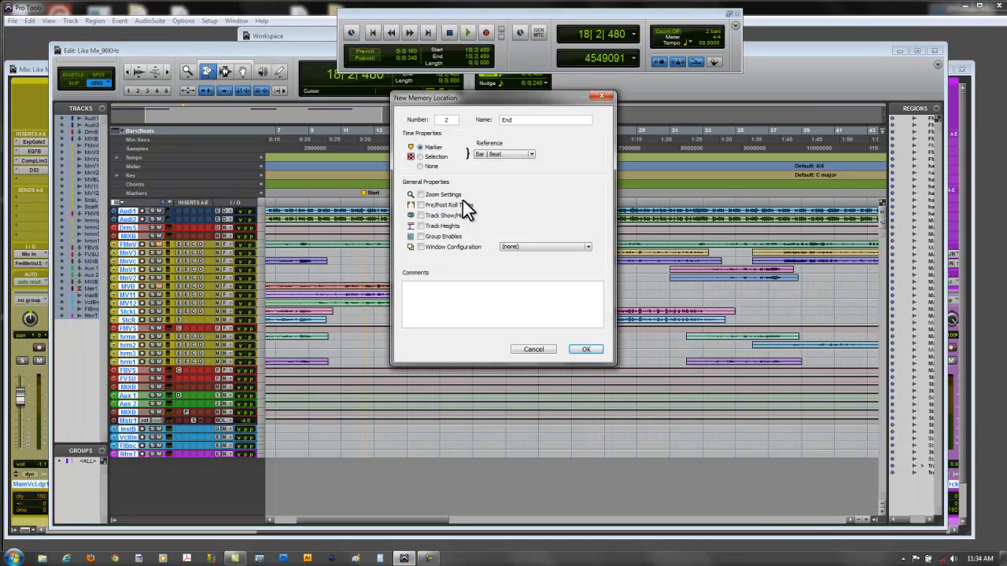
click(584, 348)
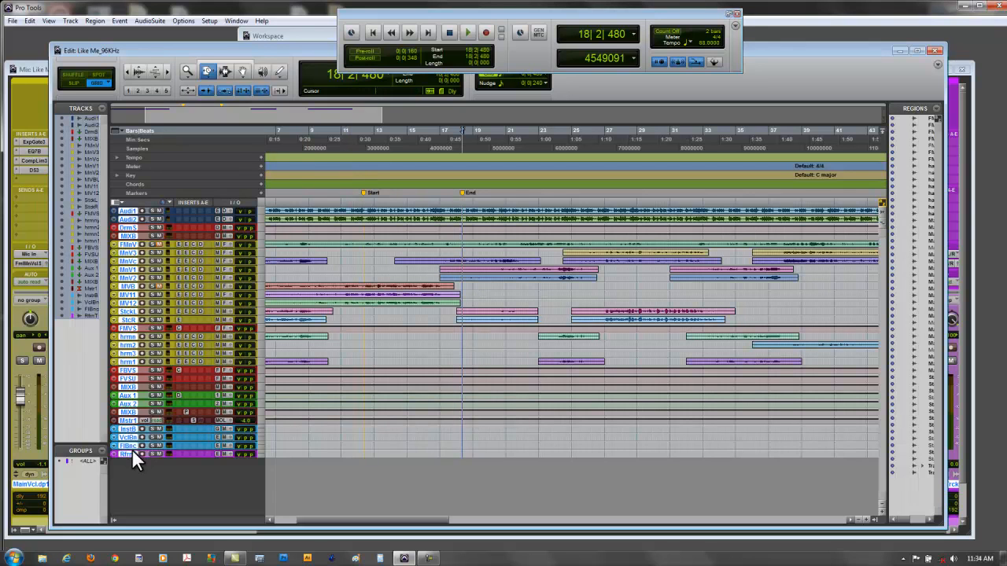
- Enlarge the Full Bounce track and set its input to the MIXBUS (Stereo) bus
drag(133, 449, 134, 482)
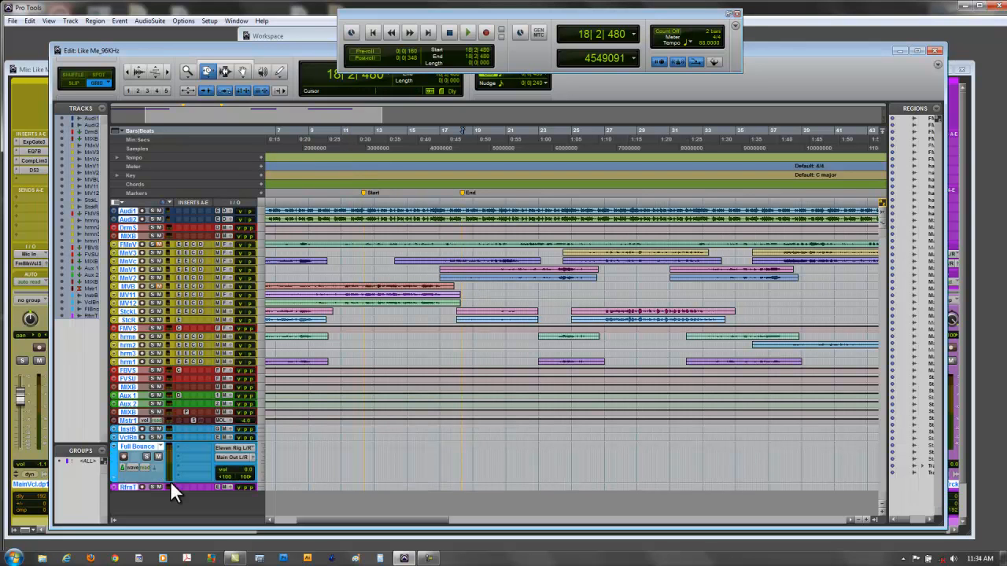
click(229, 447)
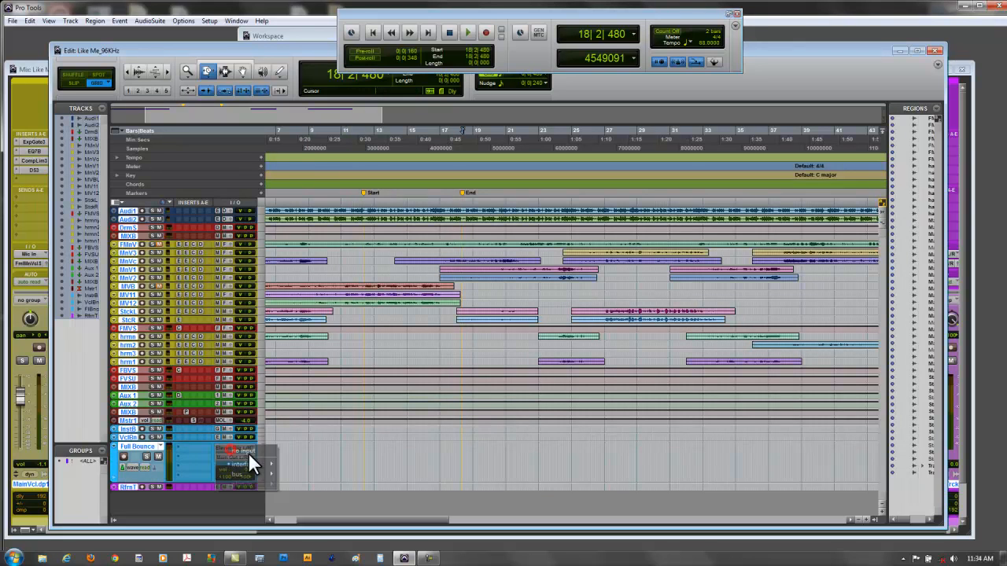
mouse_move(259, 475)
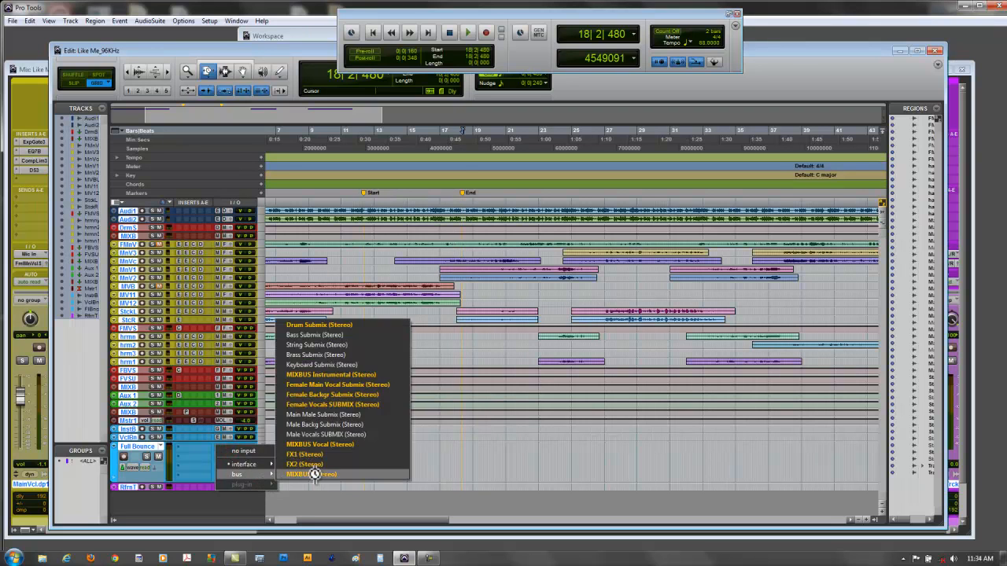
click(315, 473)
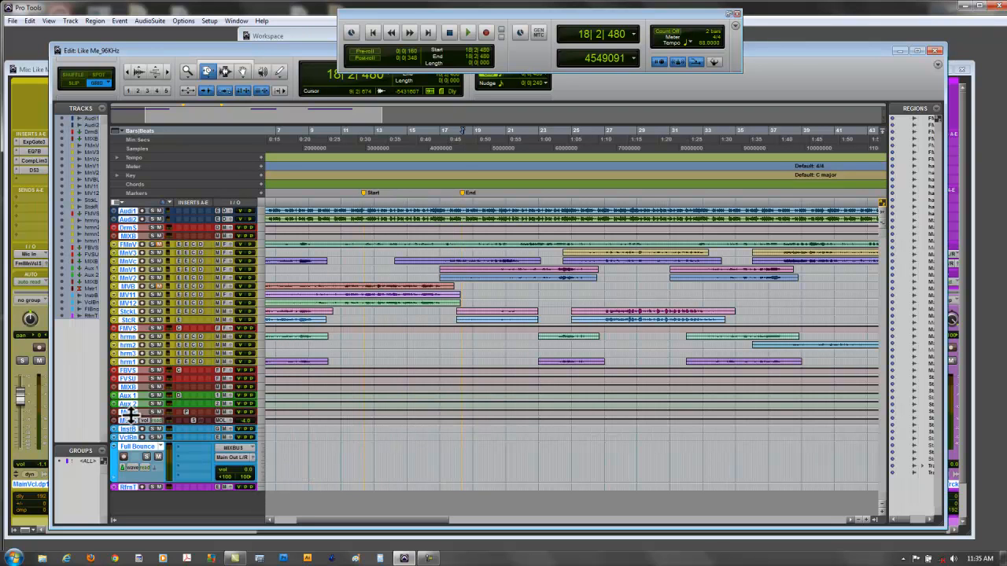
- Enlarge the MIXBUS track and mute it
drag(130, 427, 128, 446)
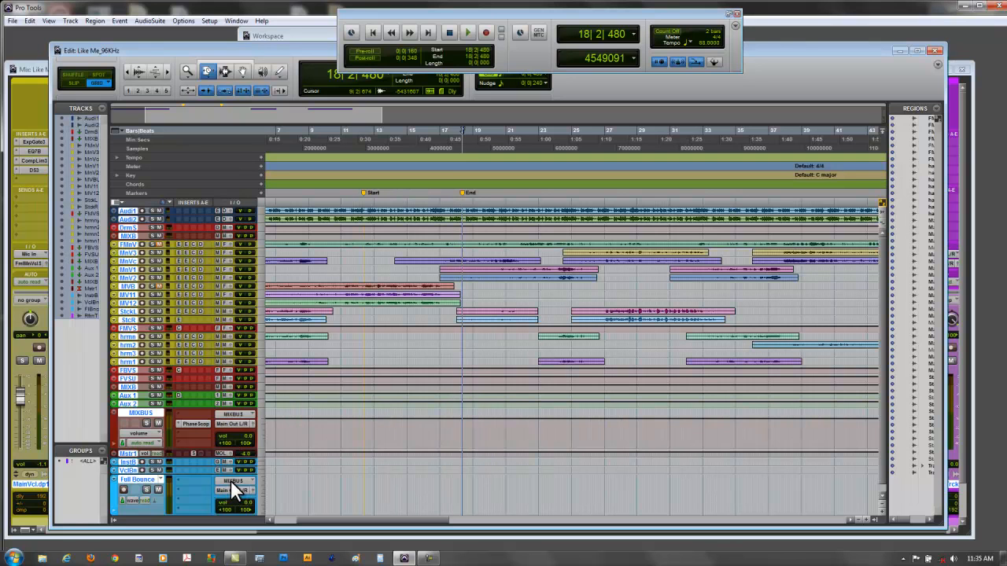
scroll(155, 491, down, 1)
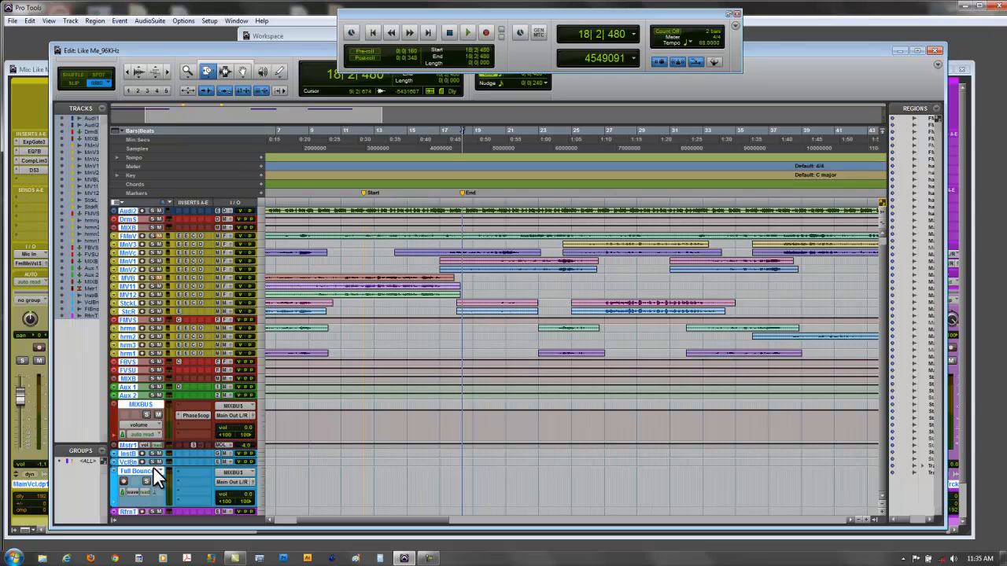
click(159, 414)
- Record-enable the Full Bounce track and select the range from the Start marker to the End marker
click(486, 32)
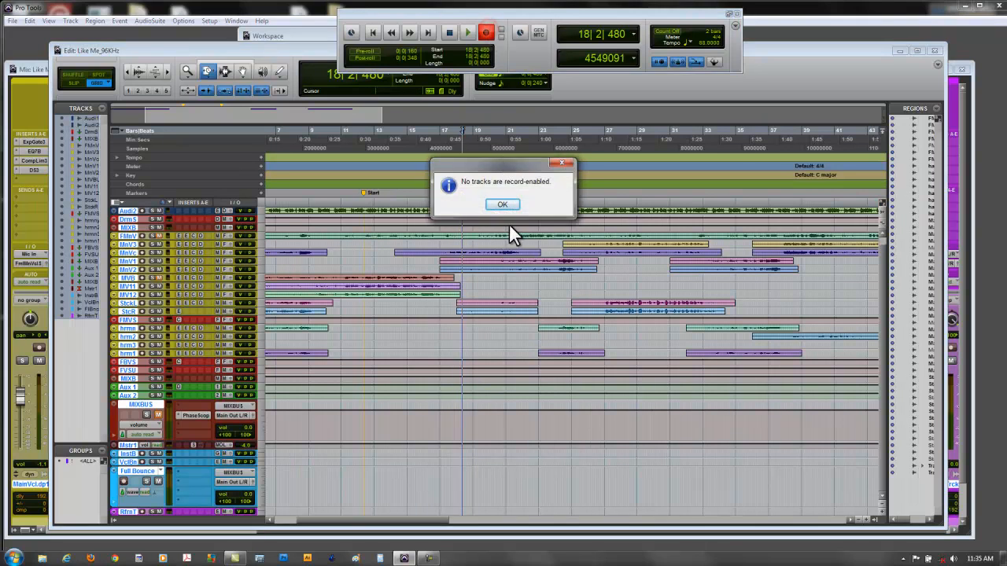
click(509, 206)
click(123, 481)
click(371, 194)
shift+click(463, 194)
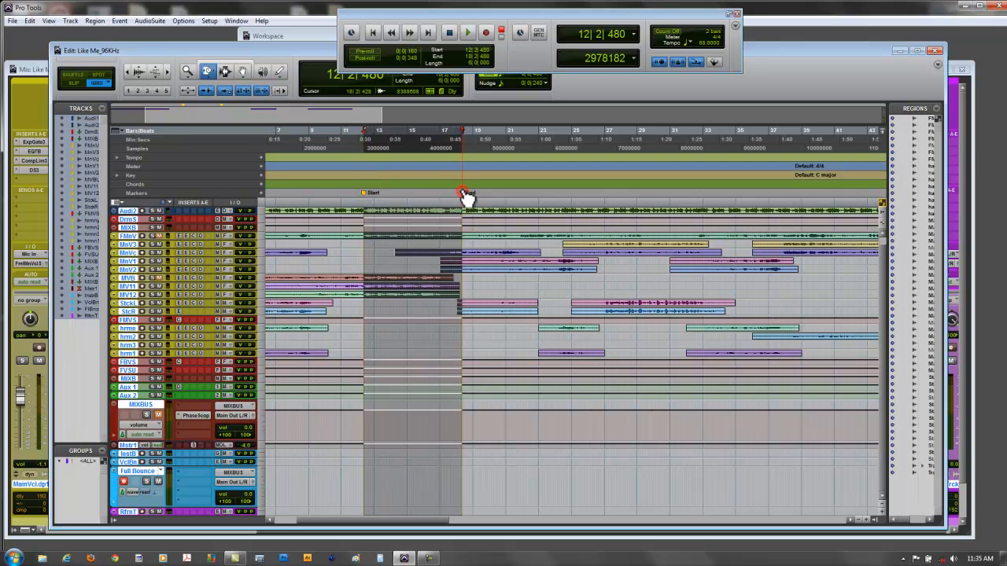
- Try to record the range between the Start and End markers onto the Full Bounce track
click(487, 33)
key(space)
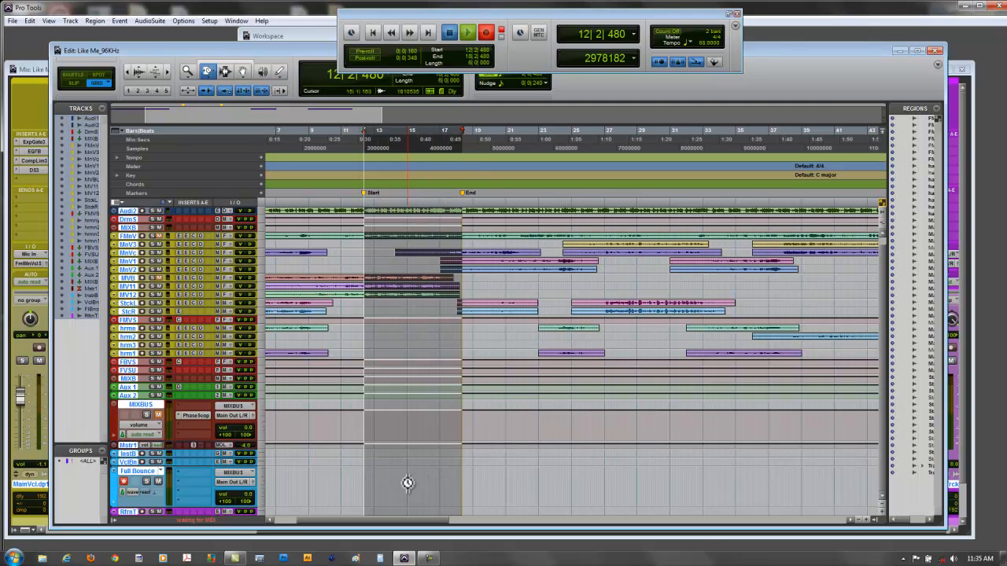
key(space)
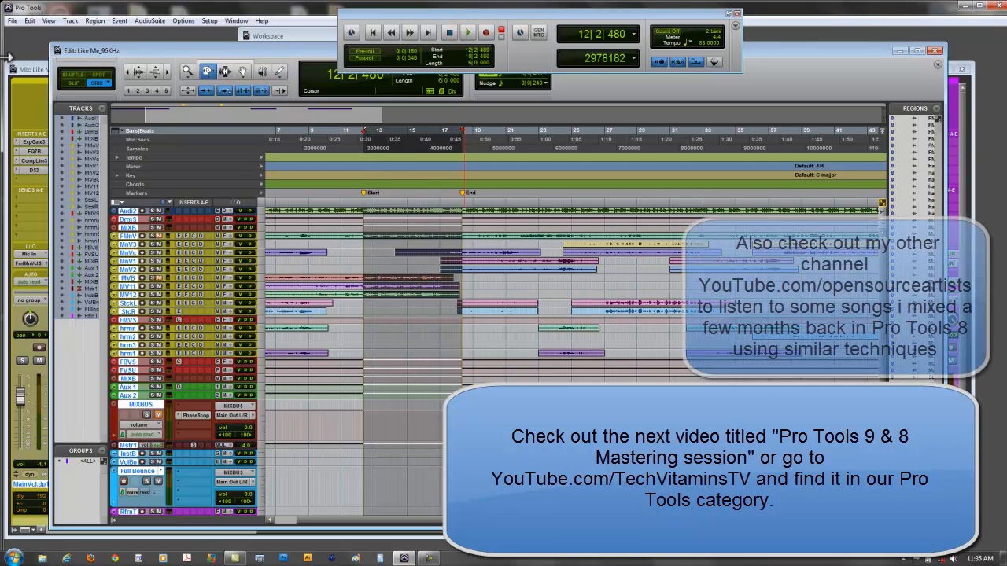
click(15, 22)
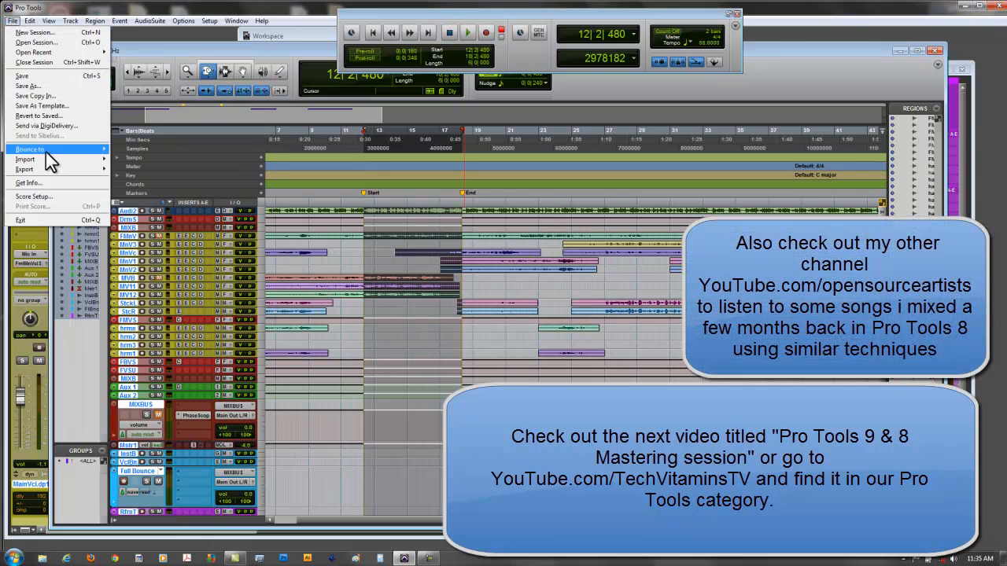
click(137, 31)
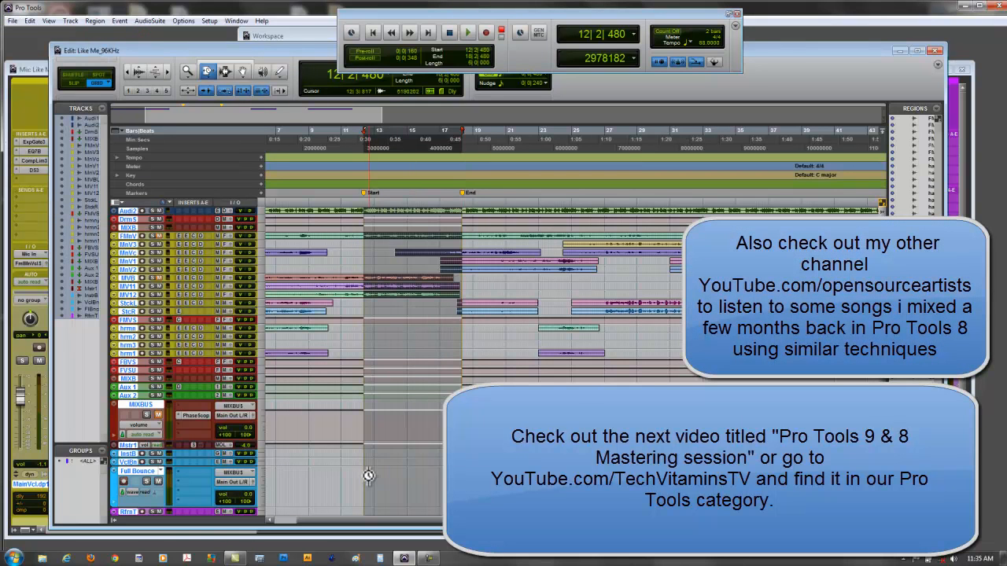
click(285, 325)
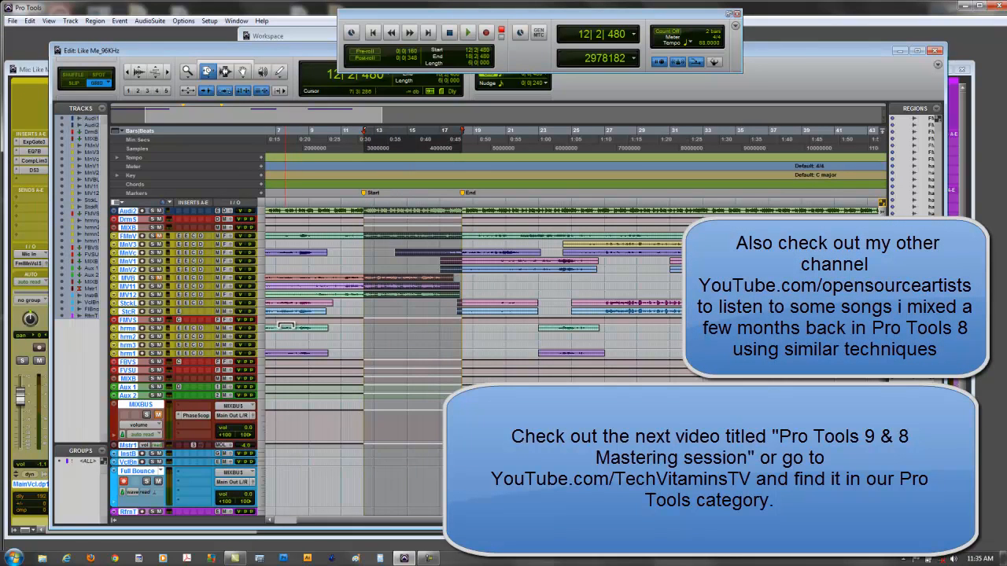